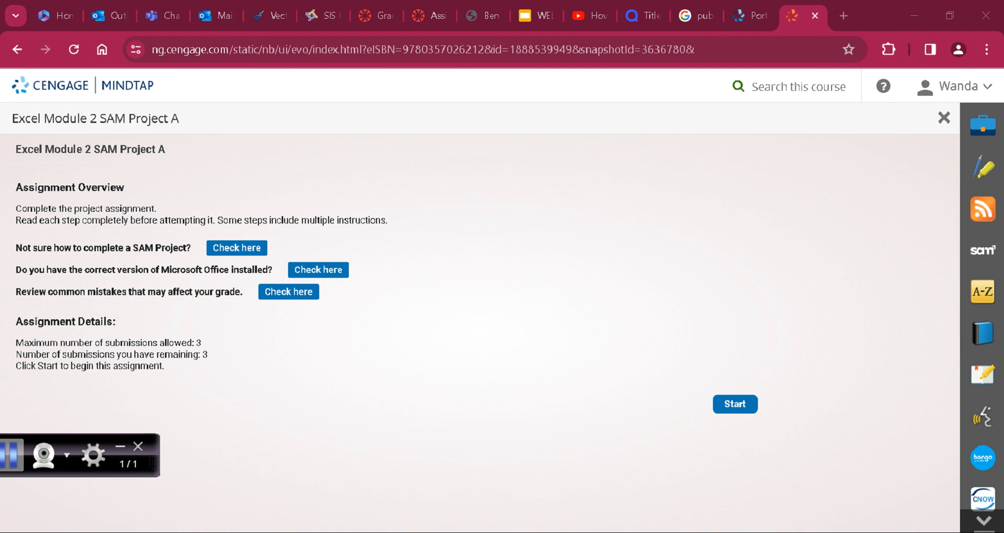
Step: Start the Excel Module 2 SAM Project A assignment and download its instruction document and start workbook
{"action": "left_click", "coordinate": [735, 404]}
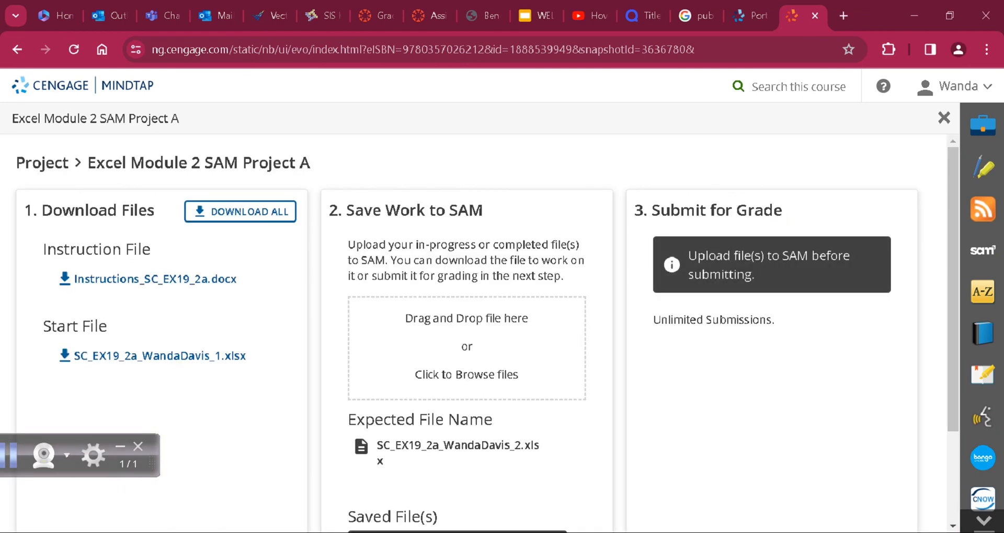
{"action": "left_click_drag", "start_coordinate": [152, 462], "coordinate": [123, 485]}
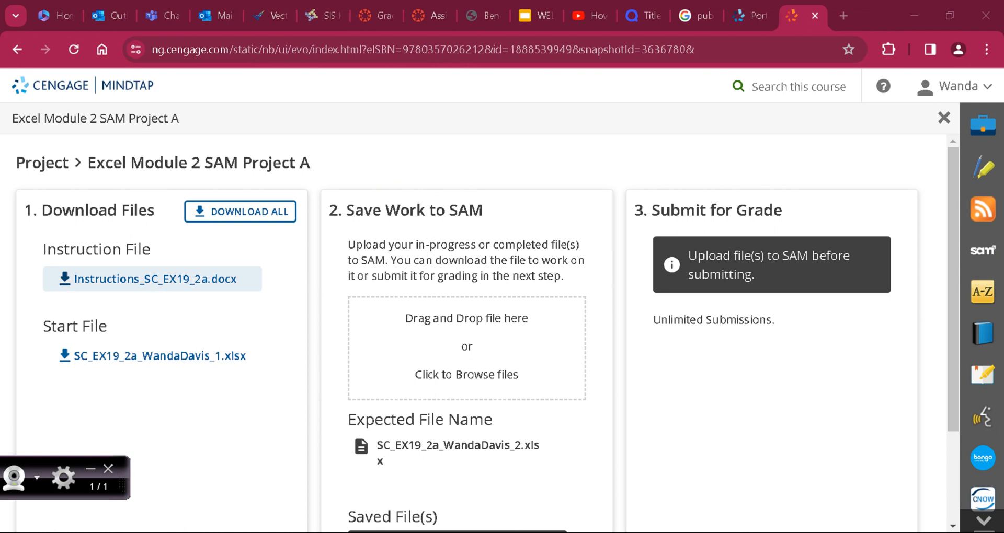
{"action": "left_click", "coordinate": [156, 279]}
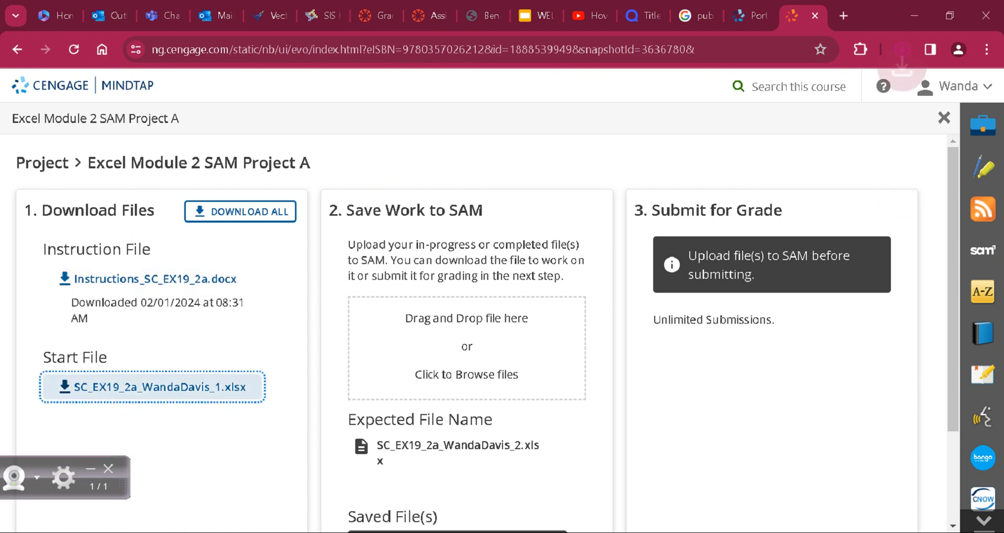
{"action": "left_click", "coordinate": [159, 386]}
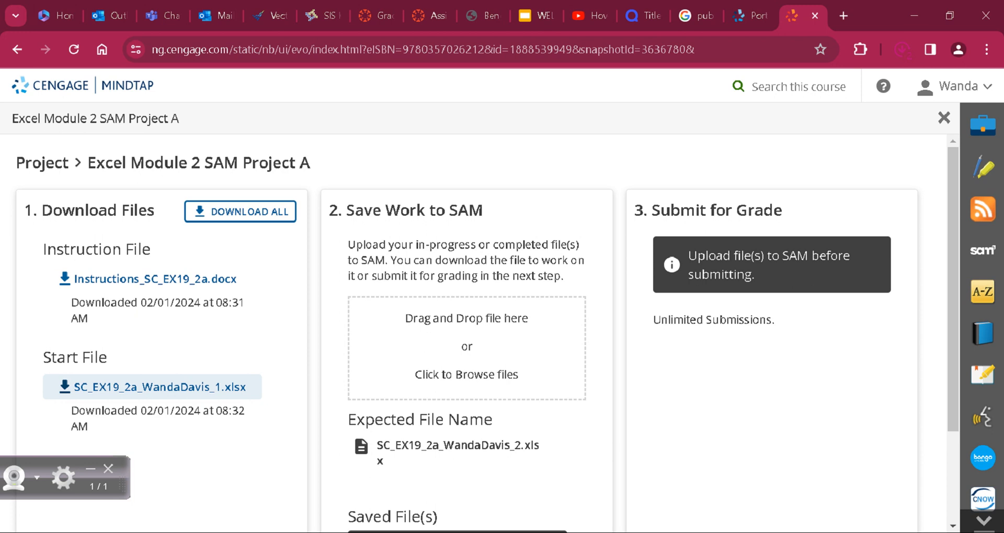
Step: Open both downloaded files, enable editing in Instructions_SC_EX19_2a.docx, and arrange the document side by side with the Excel workbook
{"action": "left_click", "coordinate": [901, 49]}
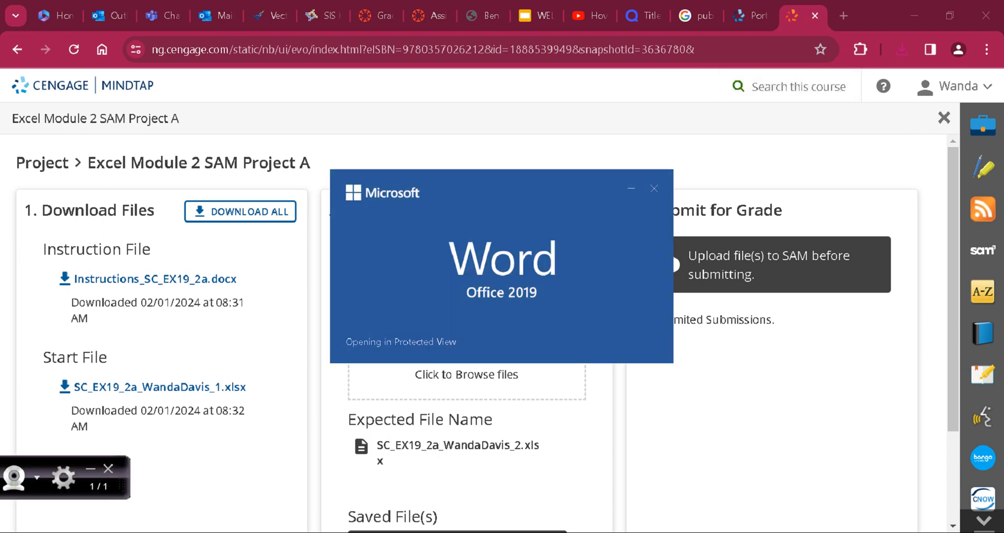
{"action": "left_click_drag", "start_coordinate": [123, 484], "coordinate": [212, 492]}
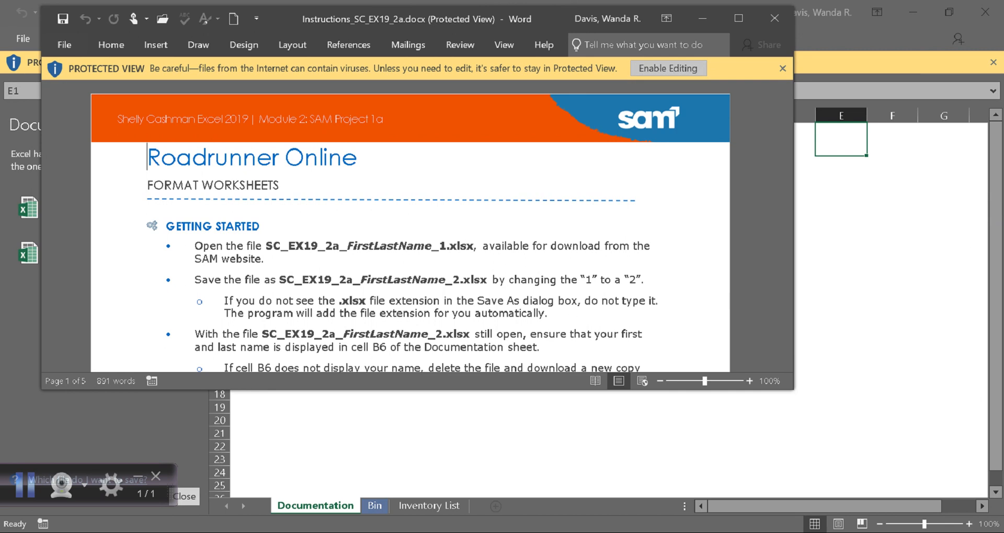
{"action": "left_click", "coordinate": [668, 68]}
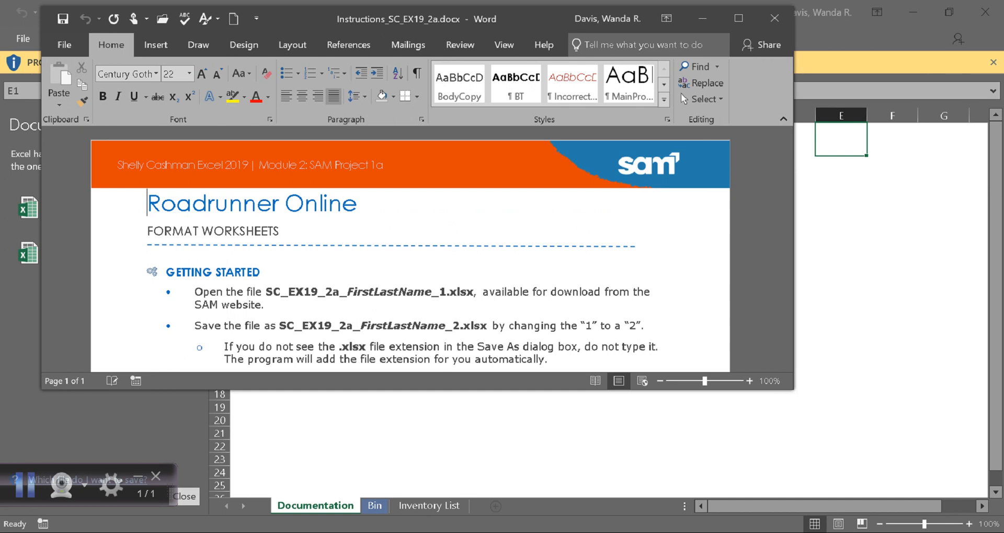
{"action": "key", "text": "super+Right"}
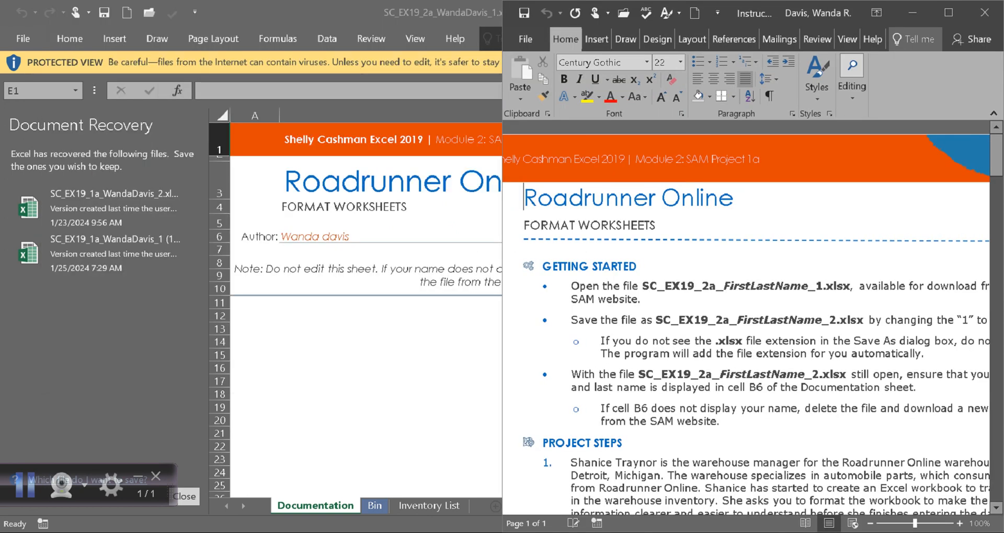
{"action": "key", "text": "Down"}
{"action": "key", "text": "Down"}
{"action": "key", "text": "Return"}
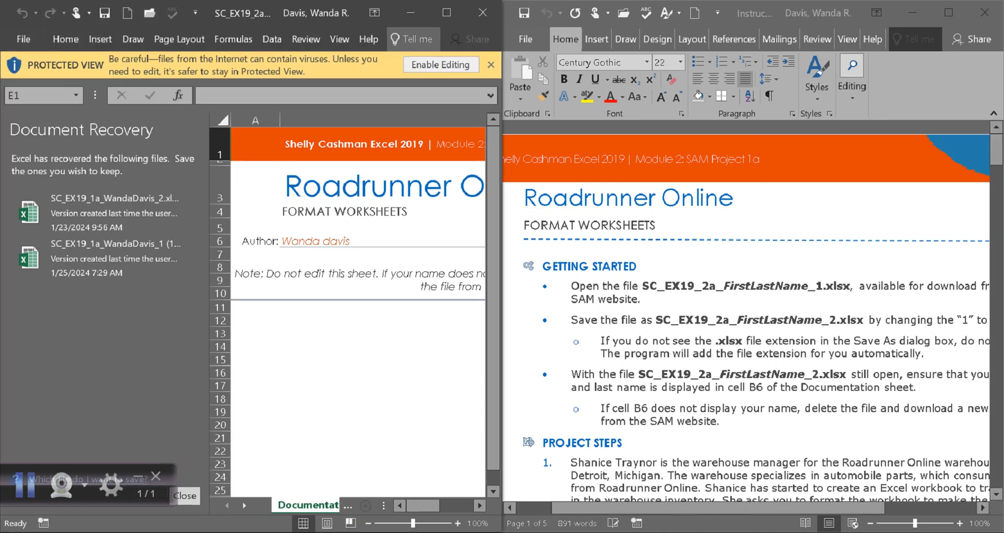
Step: Dismiss the Document Recovery list, enable editing in the start workbook, and dock it beside the Word instructions
{"action": "left_click", "coordinate": [184, 495]}
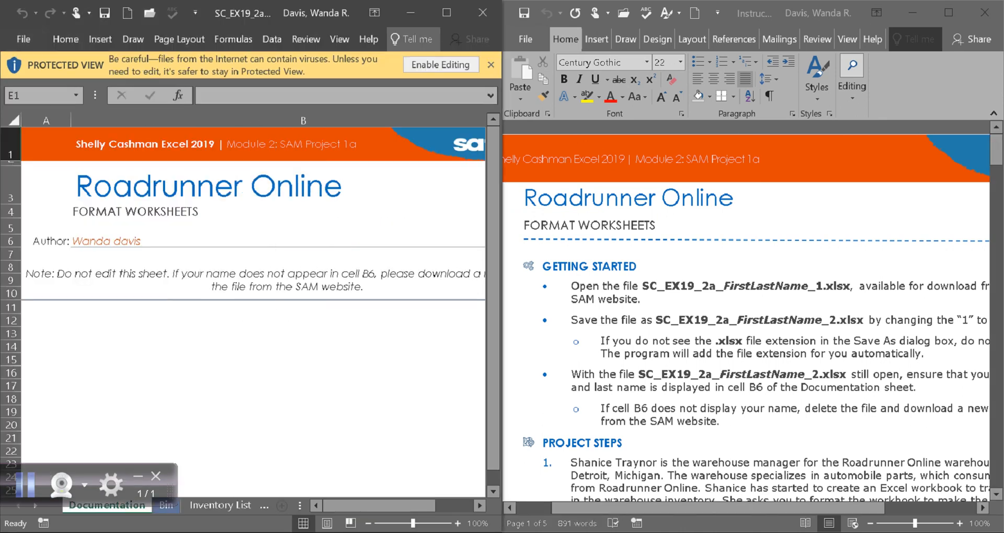
{"action": "left_click", "coordinate": [441, 65]}
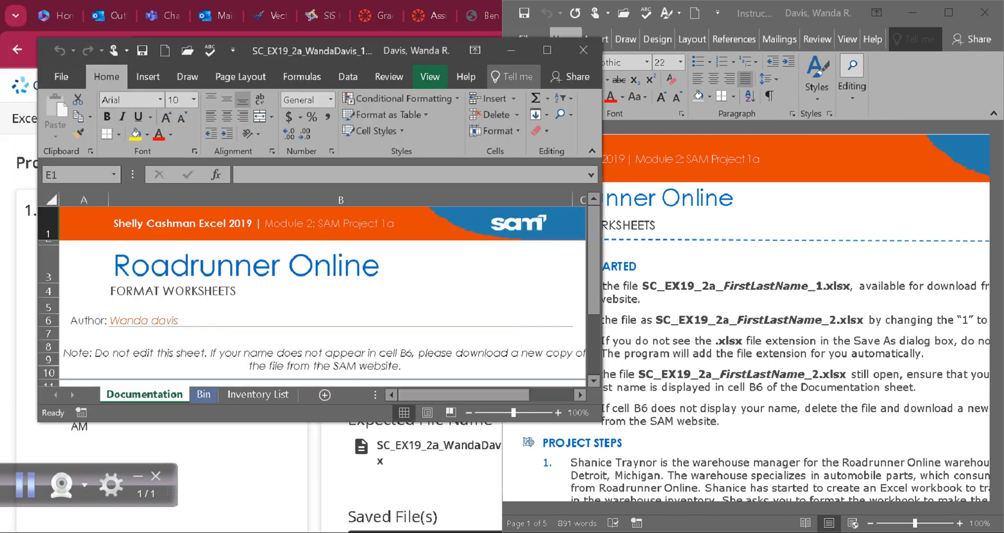
{"action": "key", "text": "super+Left"}
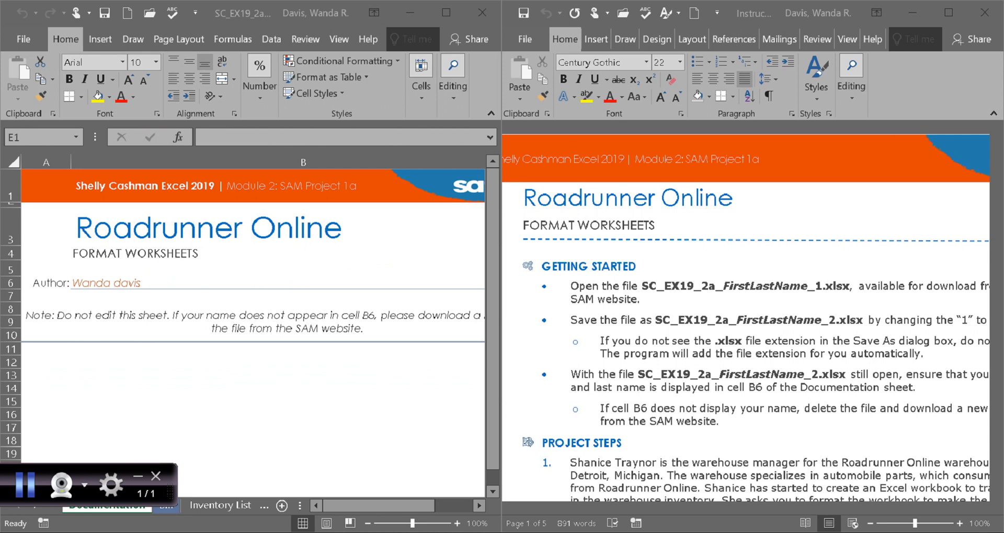
Step: Save the workbook as a new .xlsx file in the Documents folder, ending its file name in _2
{"action": "left_click_drag", "start_coordinate": [717, 508], "coordinate": [750, 507]}
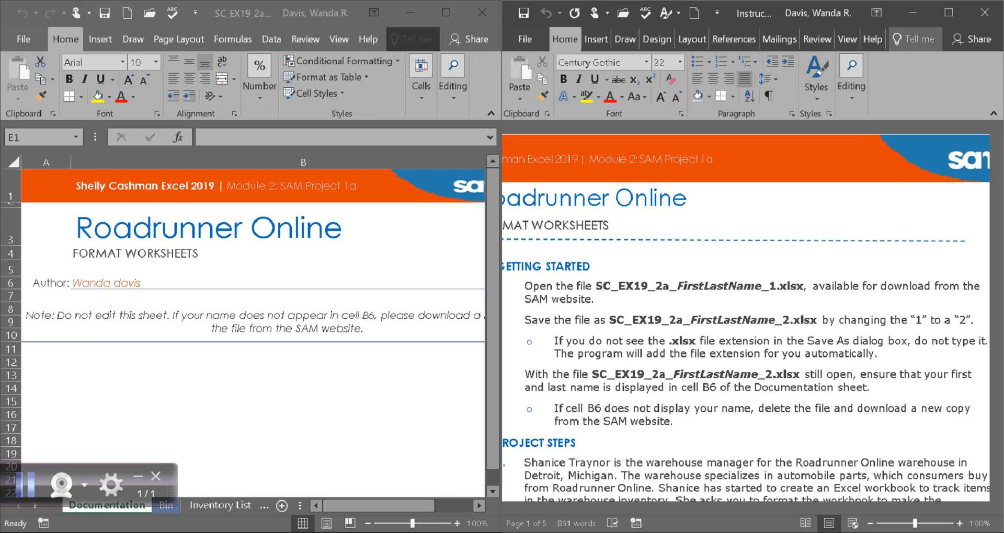
{"action": "left_click", "coordinate": [24, 39]}
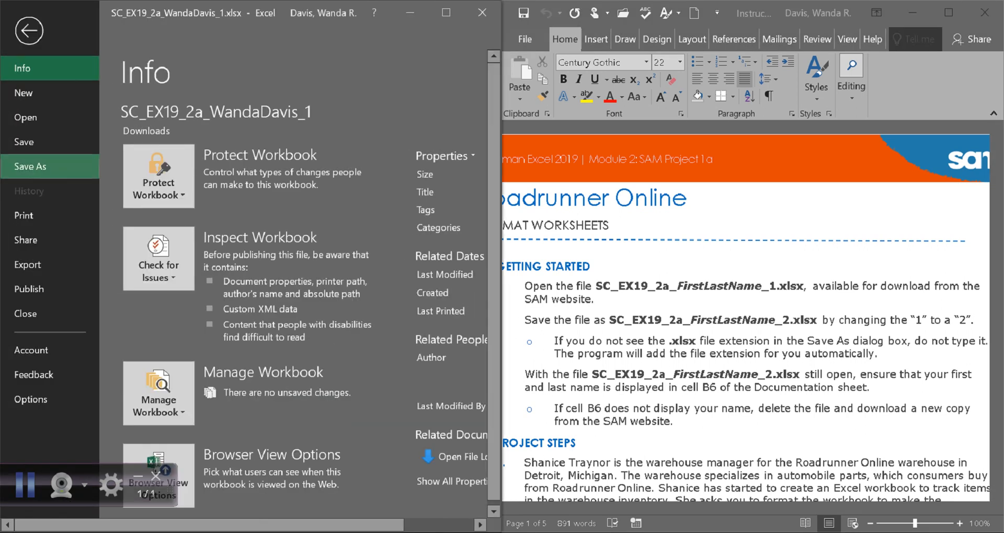
{"action": "left_click", "coordinate": [31, 166]}
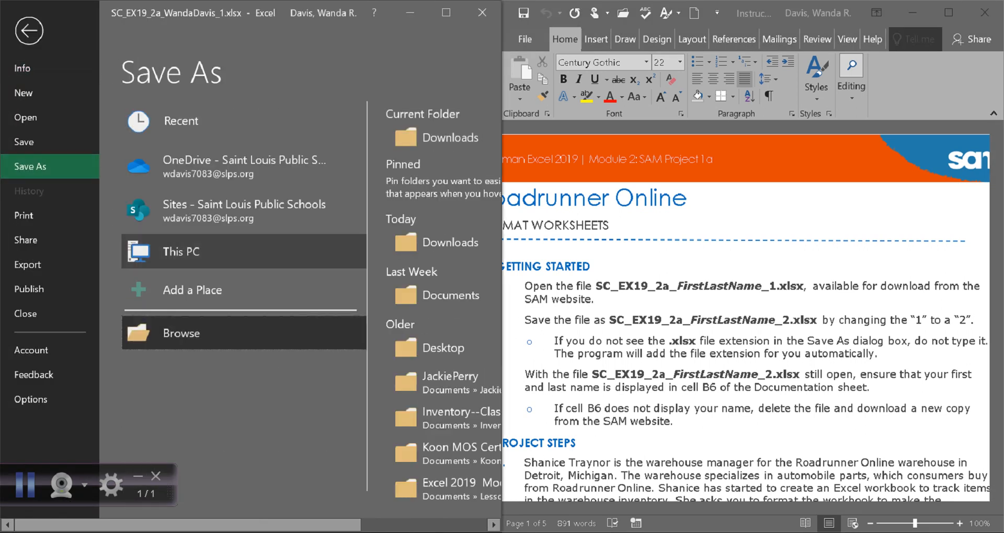
{"action": "left_click", "coordinate": [181, 334]}
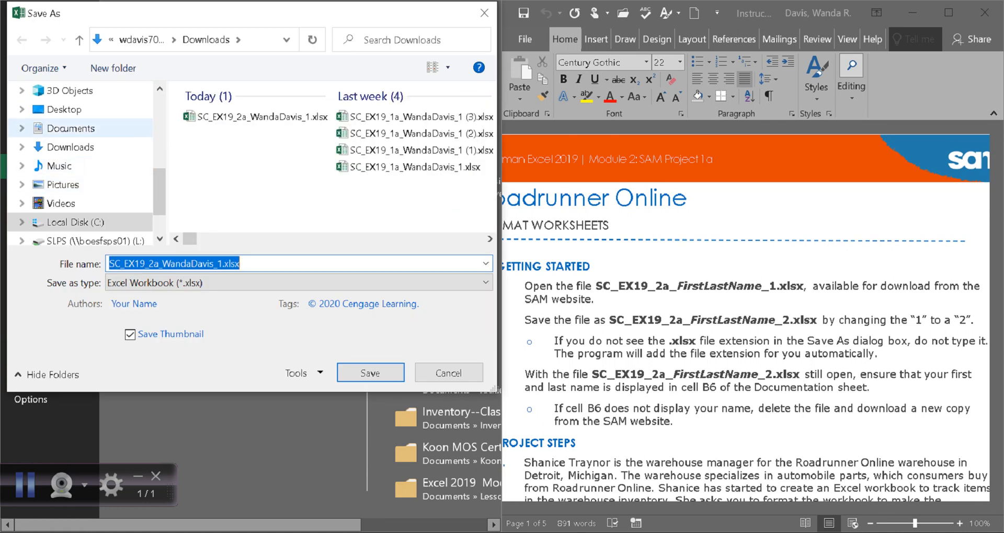
{"action": "left_click", "coordinate": [71, 129]}
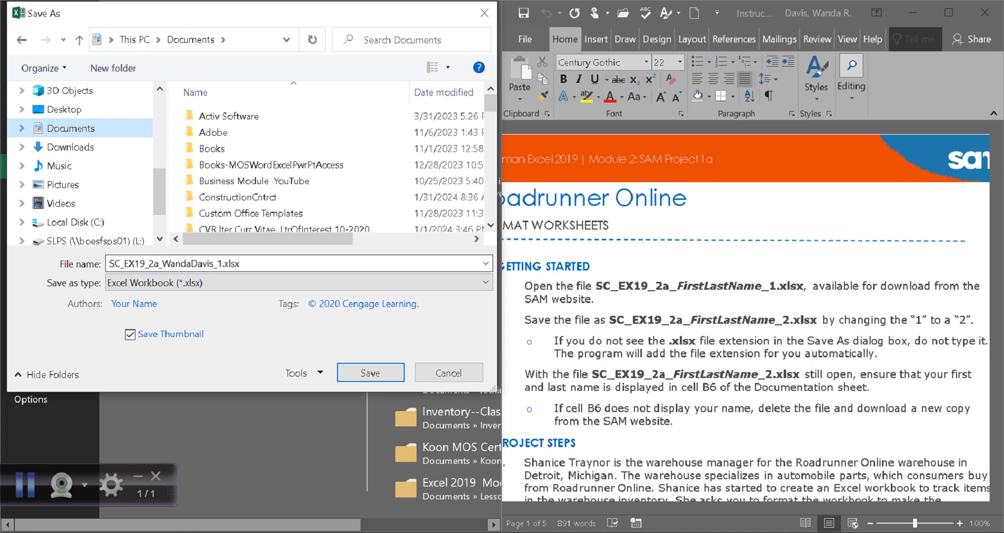
{"action": "left_click", "coordinate": [223, 264]}
{"action": "left_click", "coordinate": [223, 263]}
{"action": "key", "text": "BackSpace"}
{"action": "type", "text": "2"}
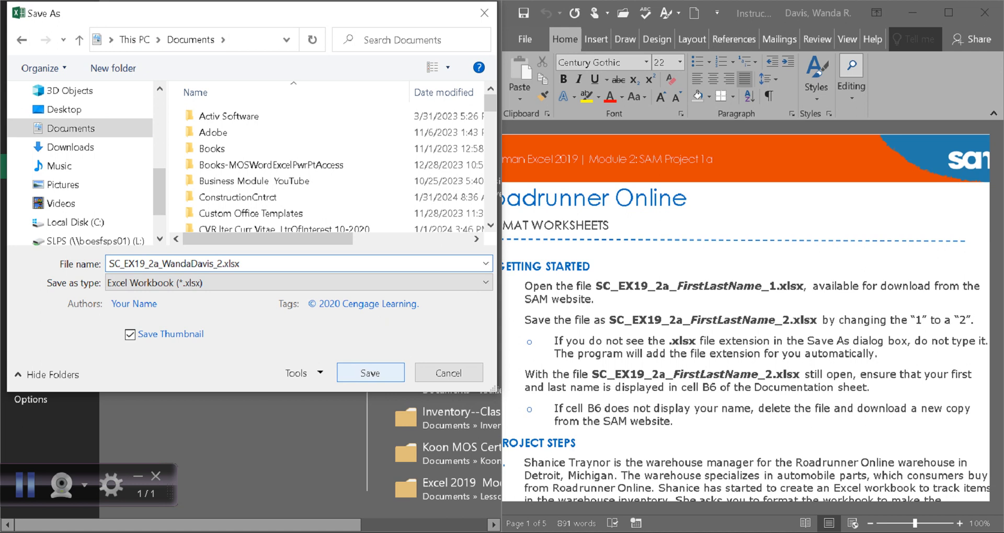
{"action": "key", "text": "Return"}
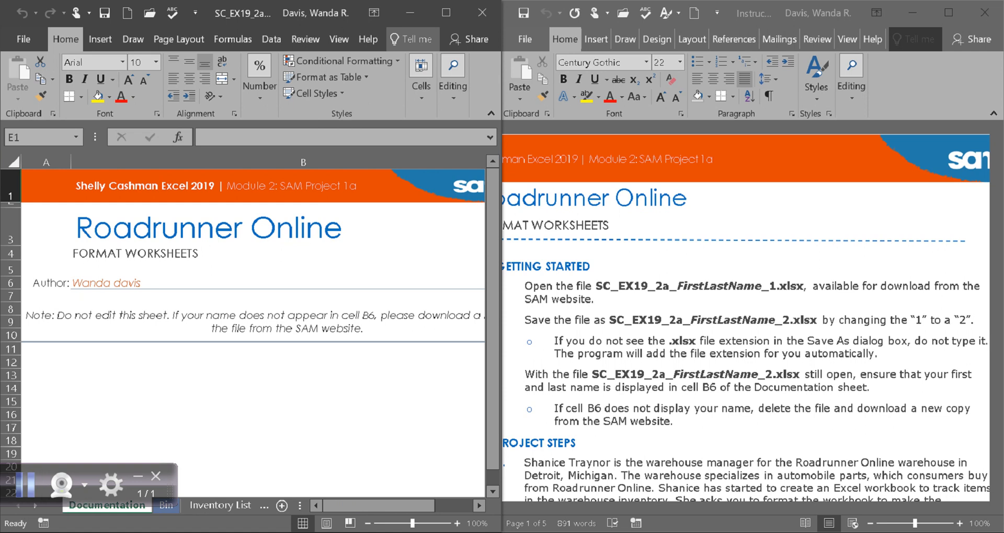
Step: Select cell B6 on the Documentation sheet to check the author name against the Getting Started instructions
{"action": "scroll", "coordinate": [752, 313], "scroll_direction": "down", "scroll_amount": 1}
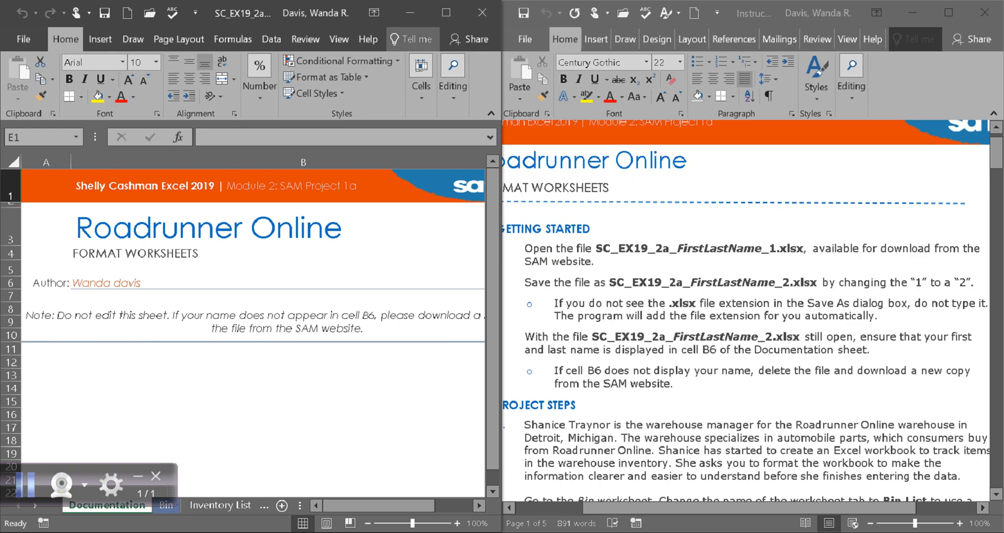
{"action": "left_click_drag", "start_coordinate": [749, 508], "coordinate": [739, 508]}
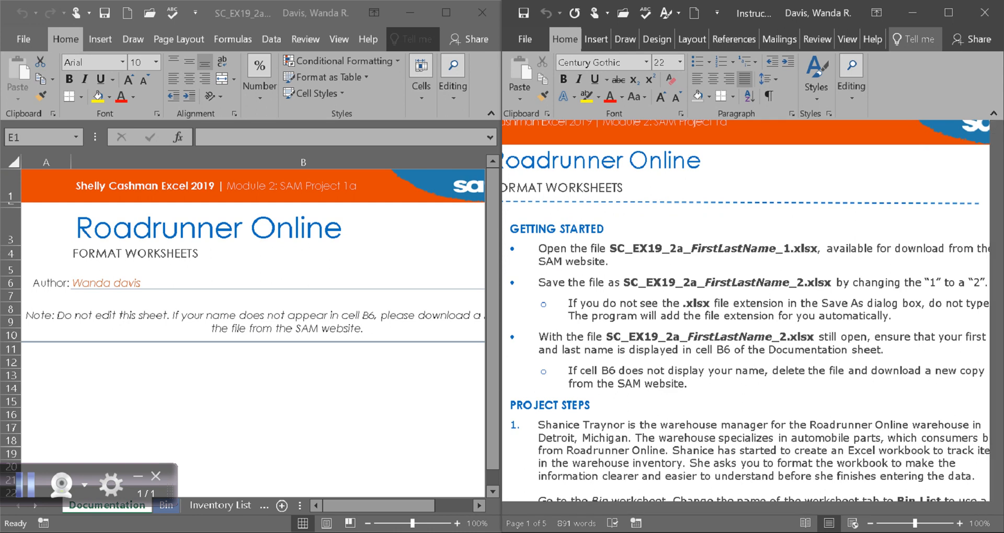
{"action": "left_click", "coordinate": [136, 283]}
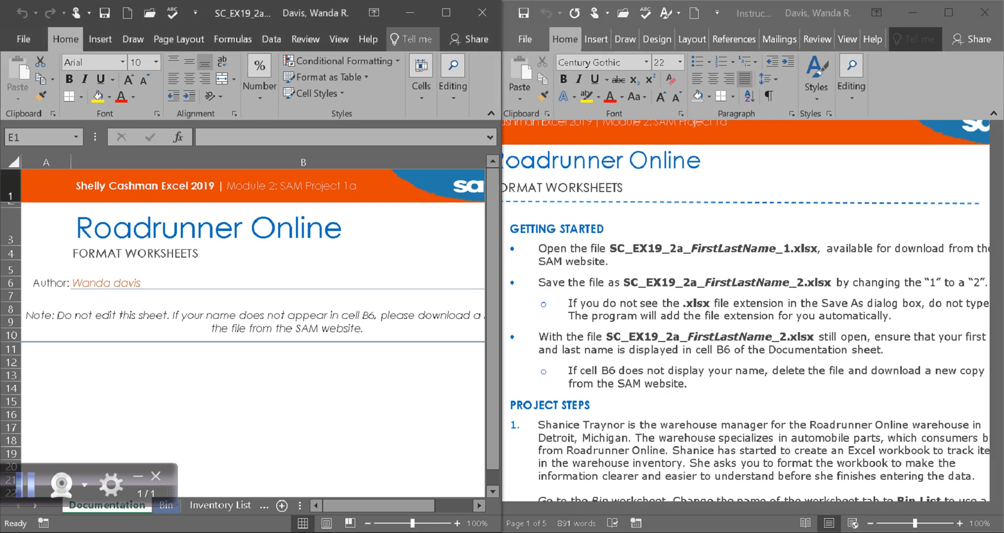
{"action": "left_click", "coordinate": [136, 283]}
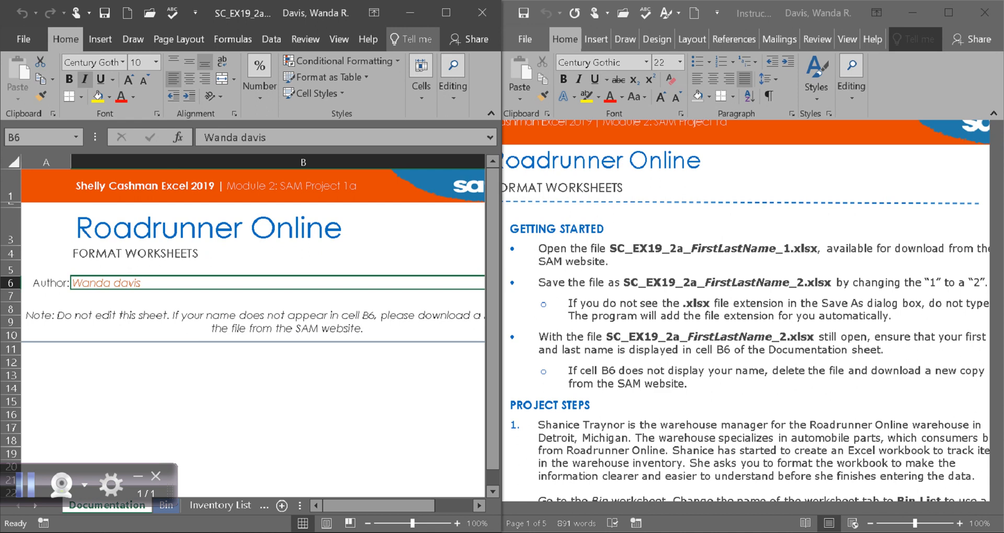
Step: Read the first project step in the instructions, go to the Bin worksheet and rename it List
{"action": "scroll", "coordinate": [745, 308], "scroll_direction": "down", "scroll_amount": 5}
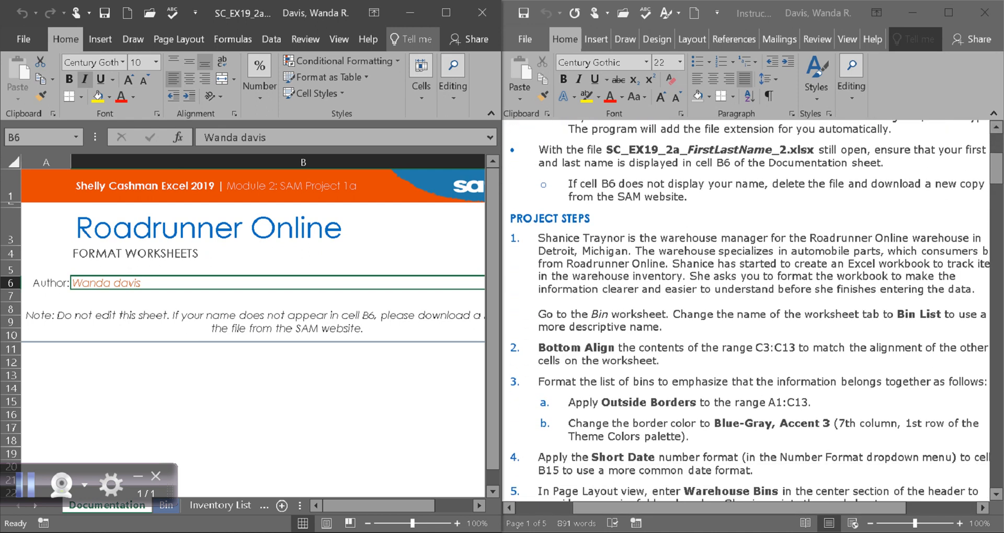
{"action": "key", "text": "alt+Tab"}
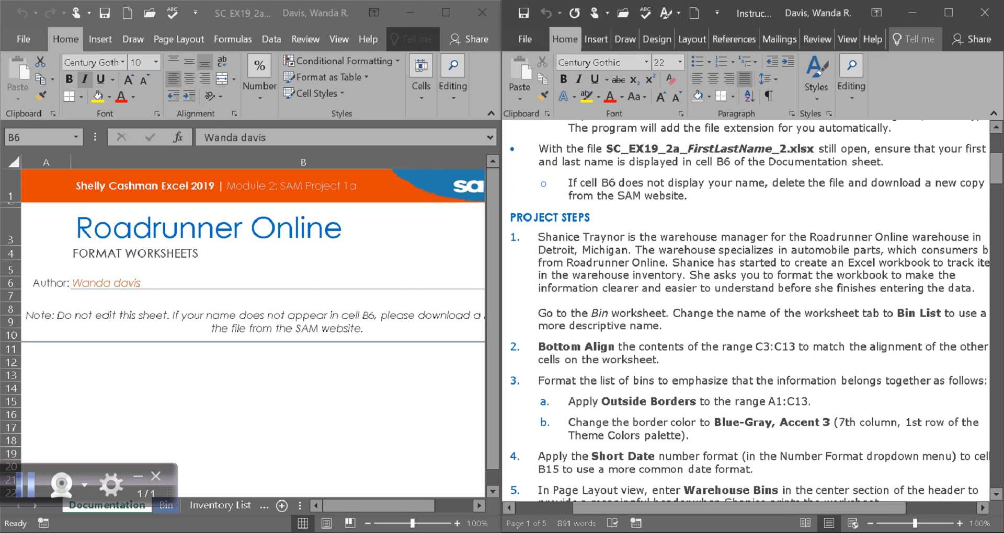
{"action": "mouse_move", "coordinate": [739, 508]}
{"action": "left_mouse_down"}
{"action": "mouse_move", "coordinate": [775, 508]}
{"action": "mouse_move", "coordinate": [754, 508]}
{"action": "left_mouse_up"}
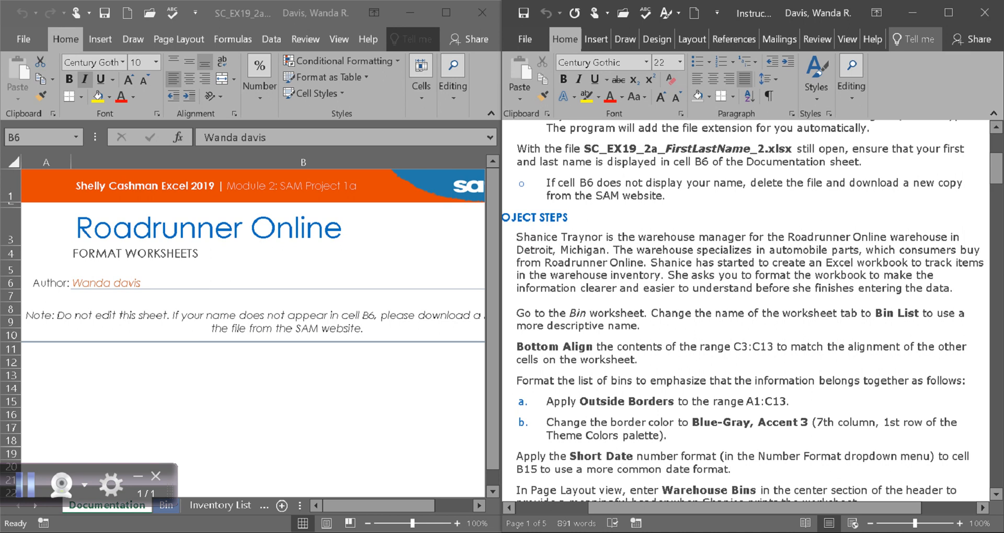
{"action": "left_click_drag", "start_coordinate": [168, 489], "coordinate": [134, 439]}
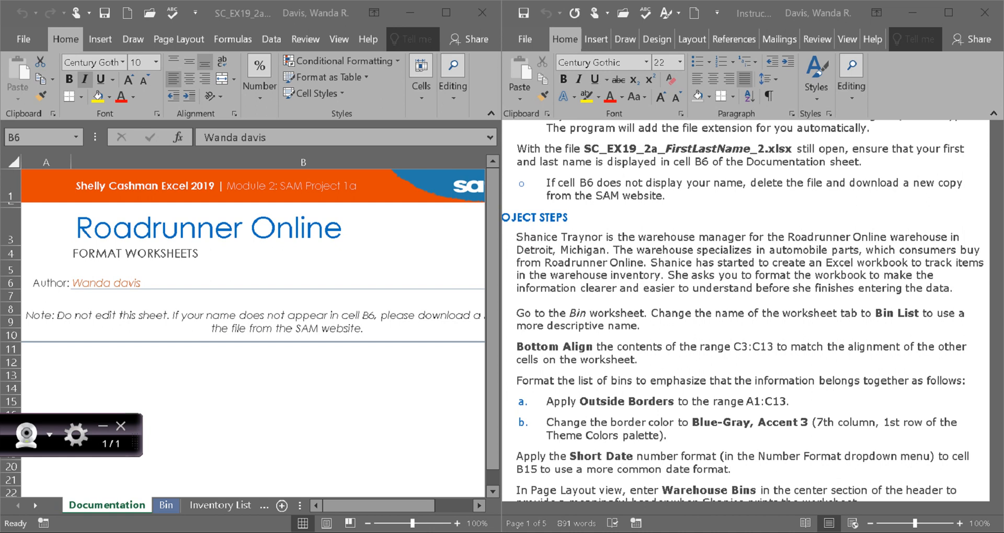
{"action": "left_click", "coordinate": [166, 506]}
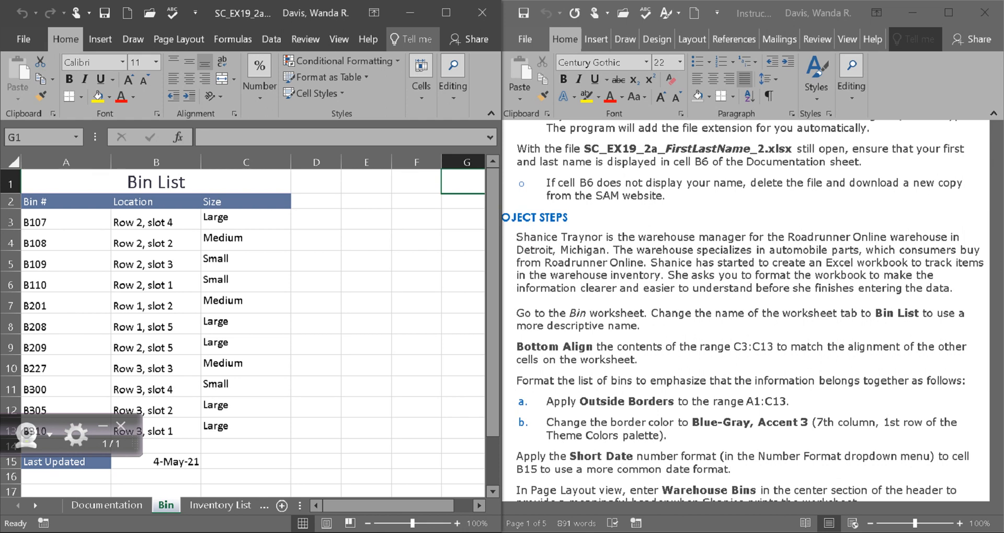
{"action": "right_click", "coordinate": [166, 505]}
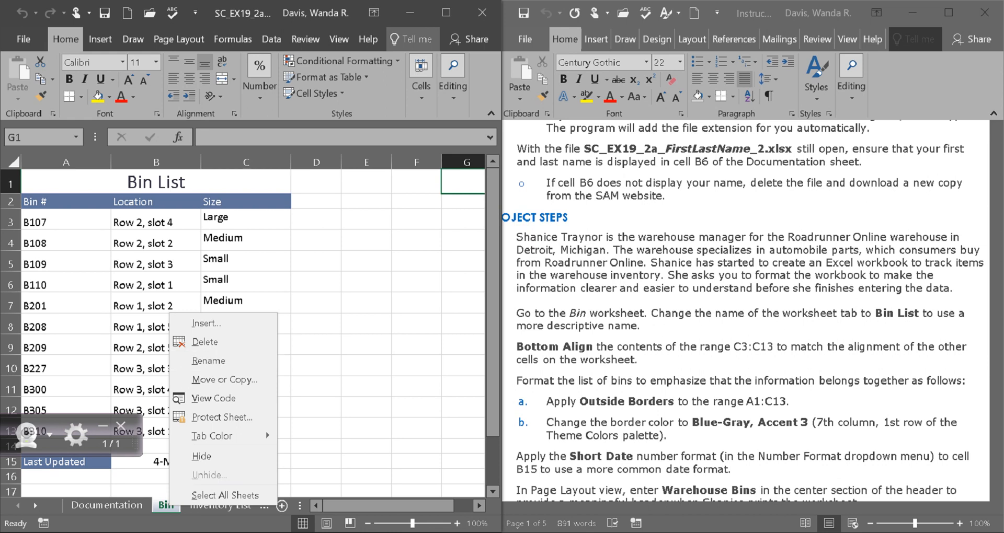
{"action": "right_click", "coordinate": [159, 509]}
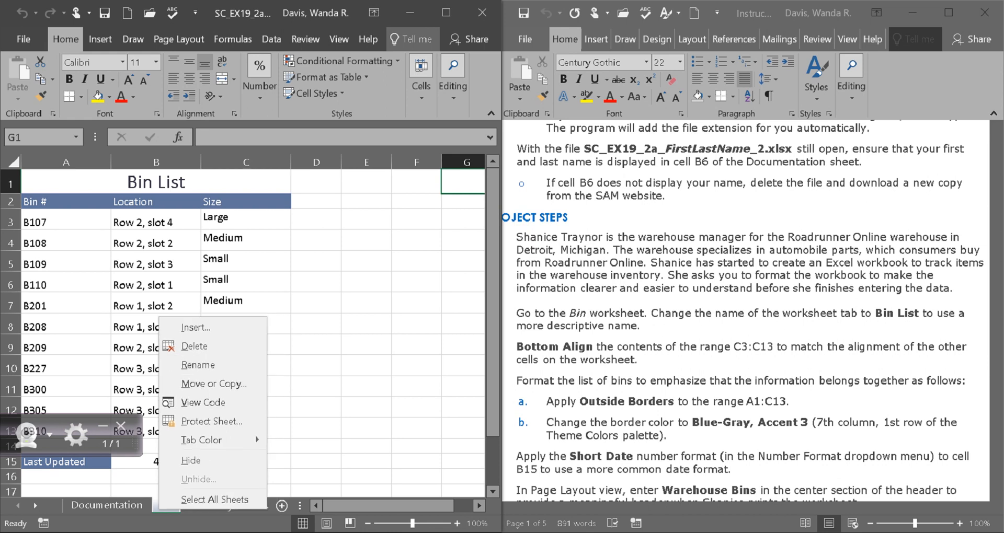
{"action": "left_click", "coordinate": [198, 364]}
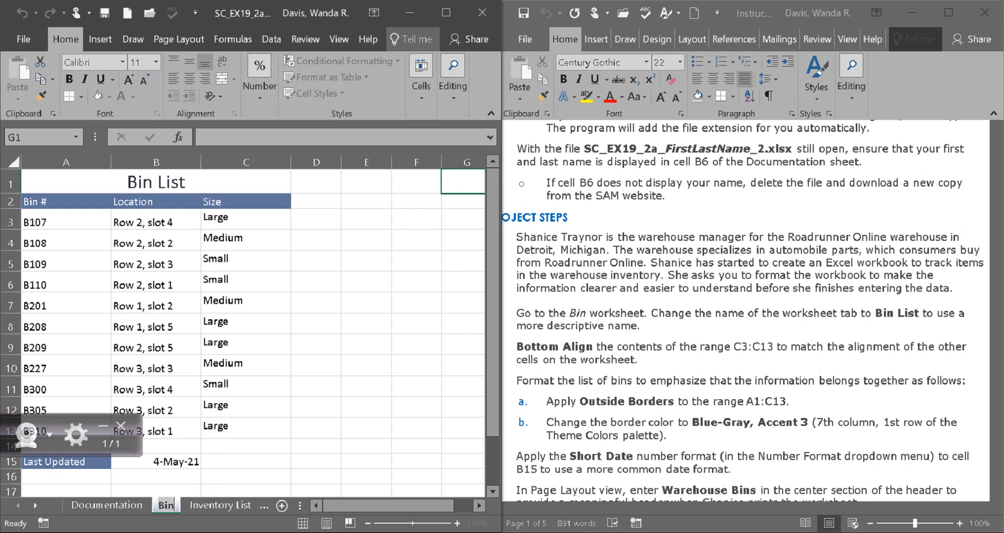
{"action": "mouse_move", "coordinate": [313, 532]}
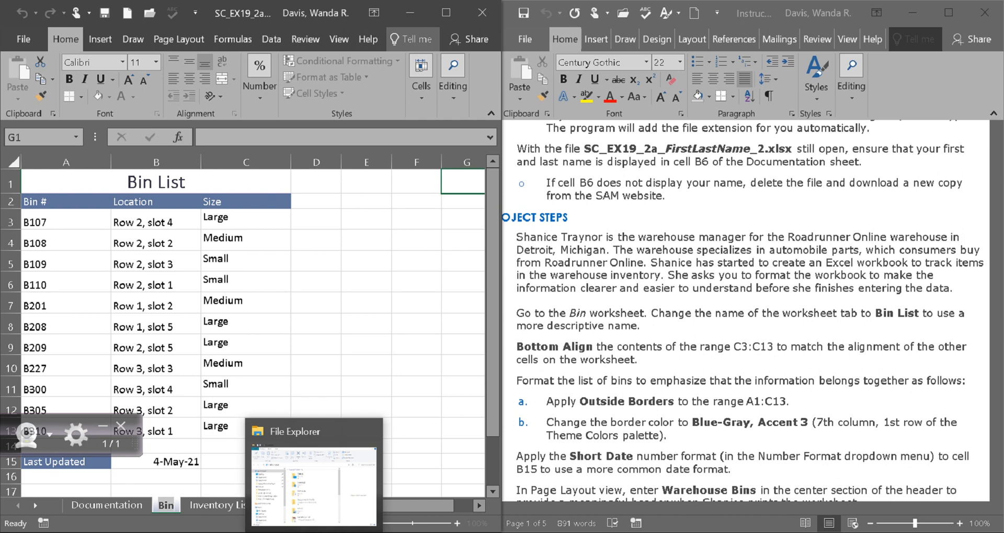
{"action": "key", "text": "BackSpace"}
{"action": "type", "text": "List"}
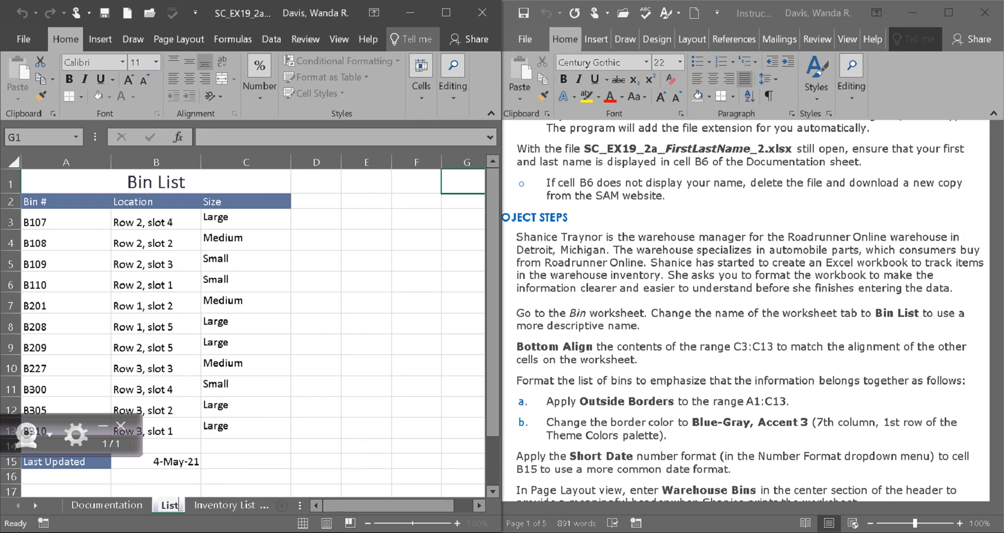
{"action": "key", "text": "Return"}
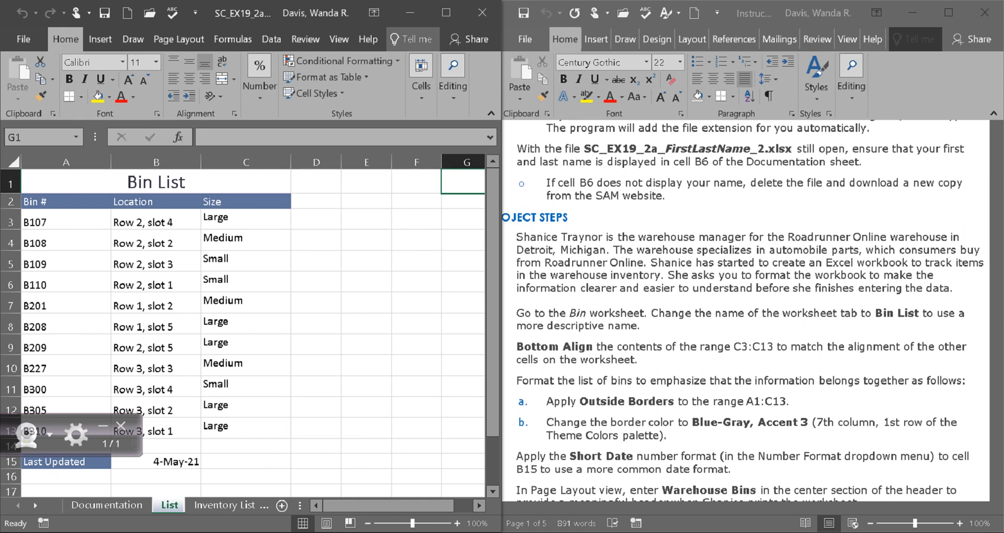
Step: Rename the List worksheet to Bin List and save the workbook
{"action": "right_click", "coordinate": [170, 505]}
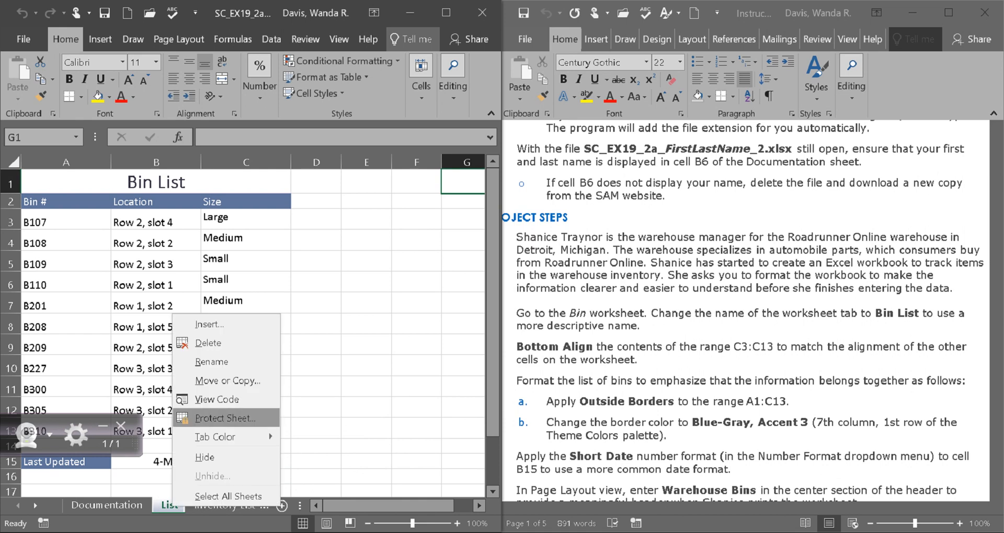
{"action": "left_click", "coordinate": [198, 360]}
{"action": "left_click", "coordinate": [160, 505]}
{"action": "type", "text": "Bin"}
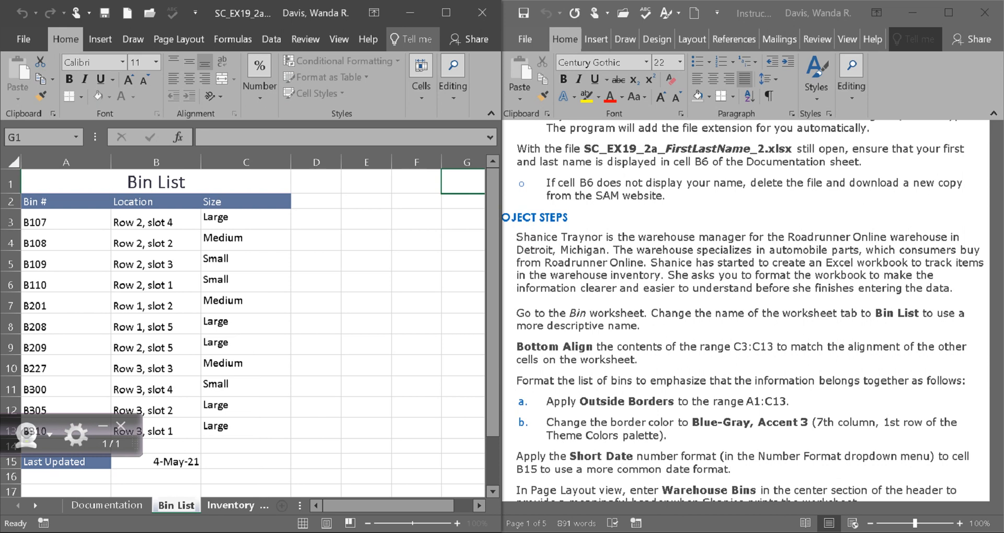
{"action": "key", "text": "Return"}
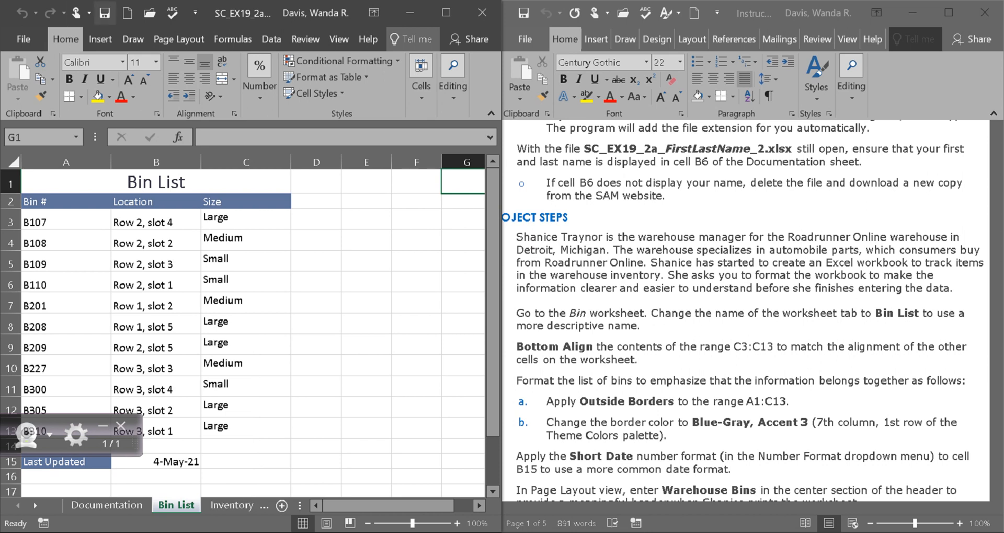
{"action": "left_click", "coordinate": [105, 13]}
Step: Following the second project step, try Bottom vertical alignment on the range C3:C13, and undo it
{"action": "scroll", "coordinate": [753, 317], "scroll_direction": "down", "scroll_amount": 4}
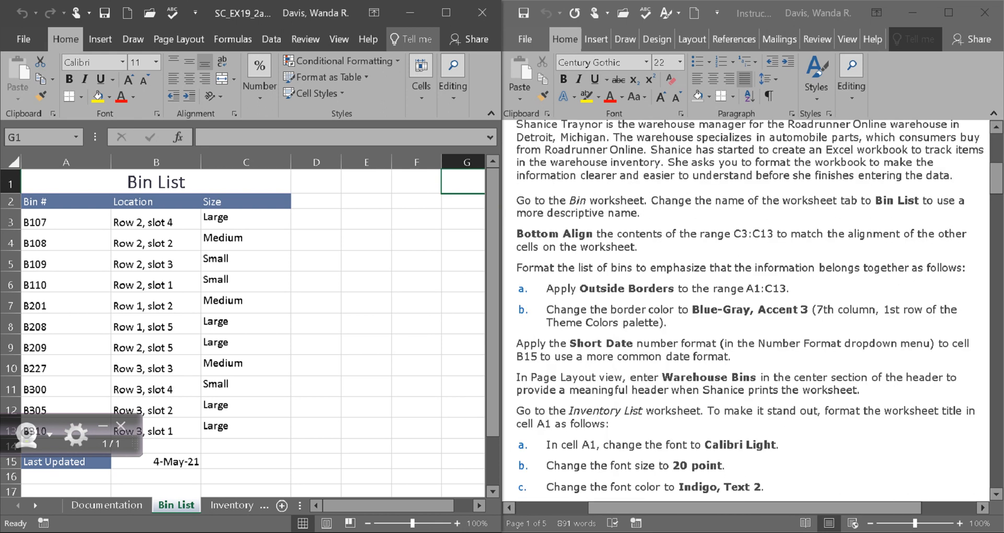
{"action": "left_click_drag", "start_coordinate": [995, 181], "coordinate": [995, 187]}
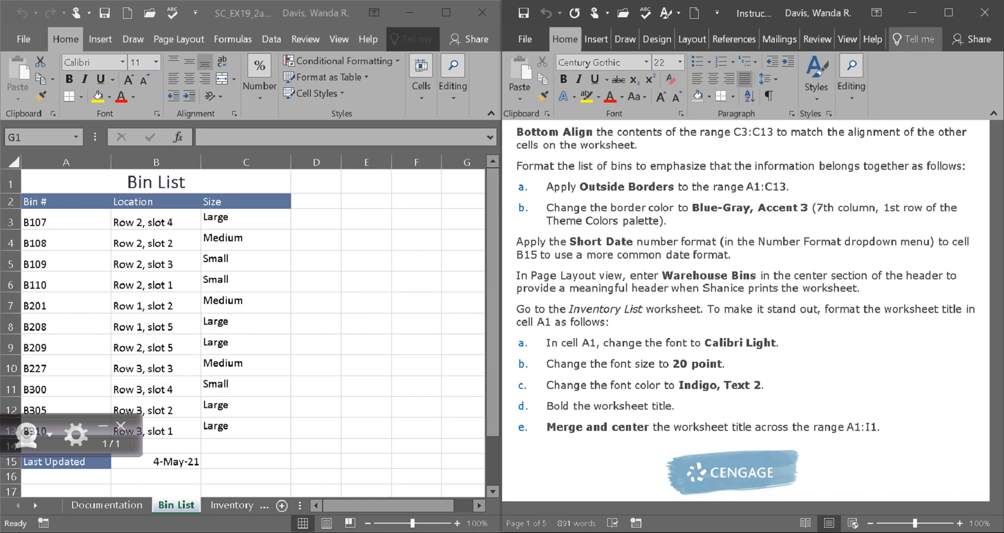
{"action": "left_click", "coordinate": [245, 220]}
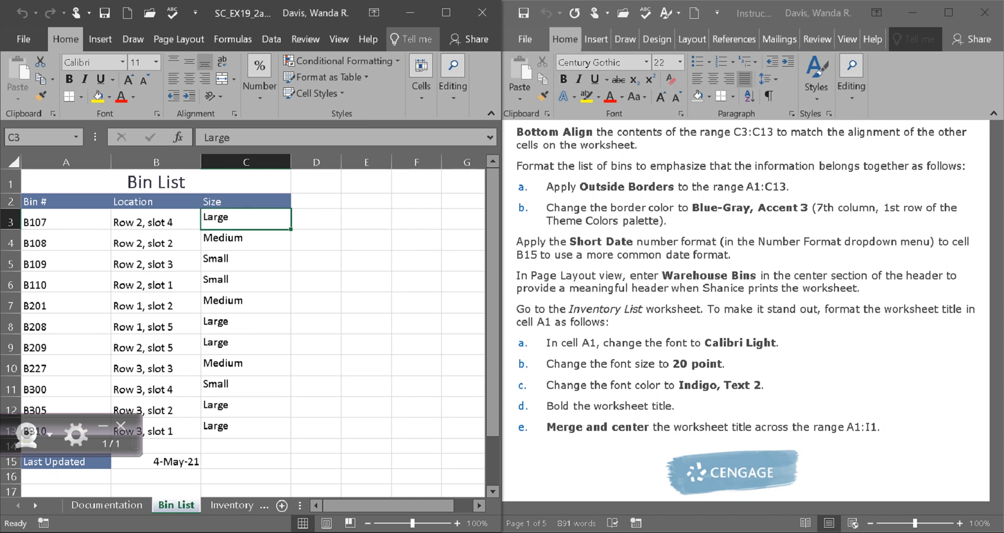
{"action": "left_click_drag", "start_coordinate": [246, 219], "coordinate": [245, 429]}
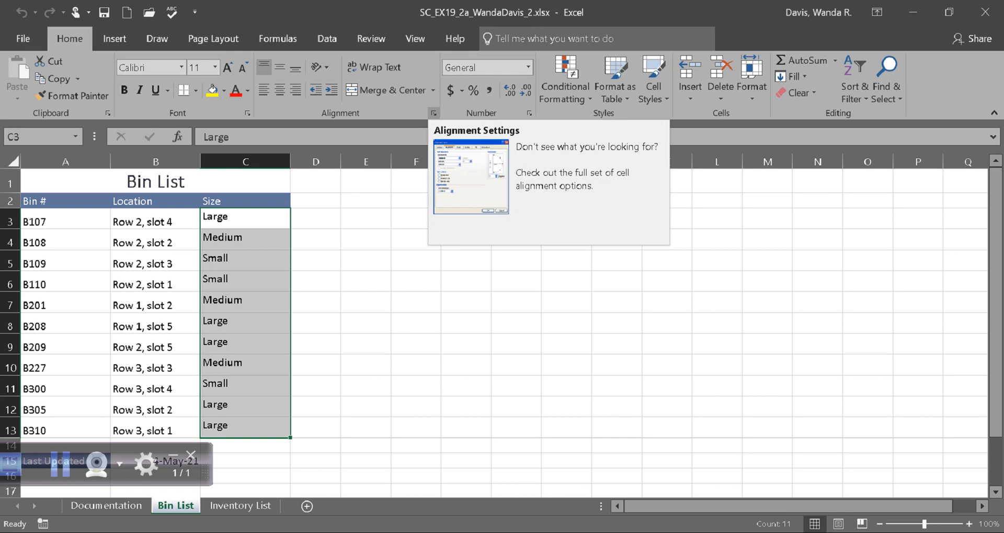
{"action": "left_click", "coordinate": [433, 112]}
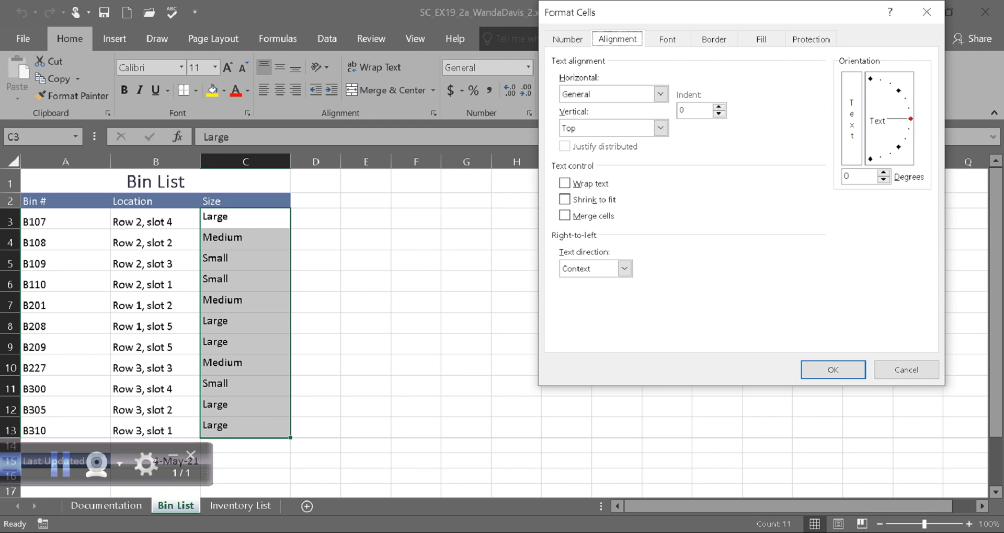
{"action": "left_click", "coordinate": [347, 532]}
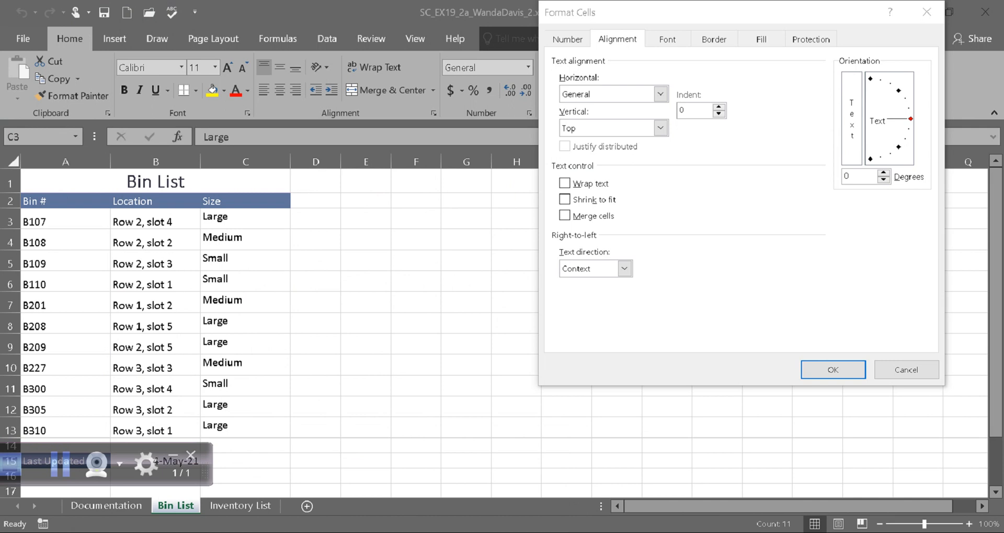
{"action": "left_click", "coordinate": [376, 532]}
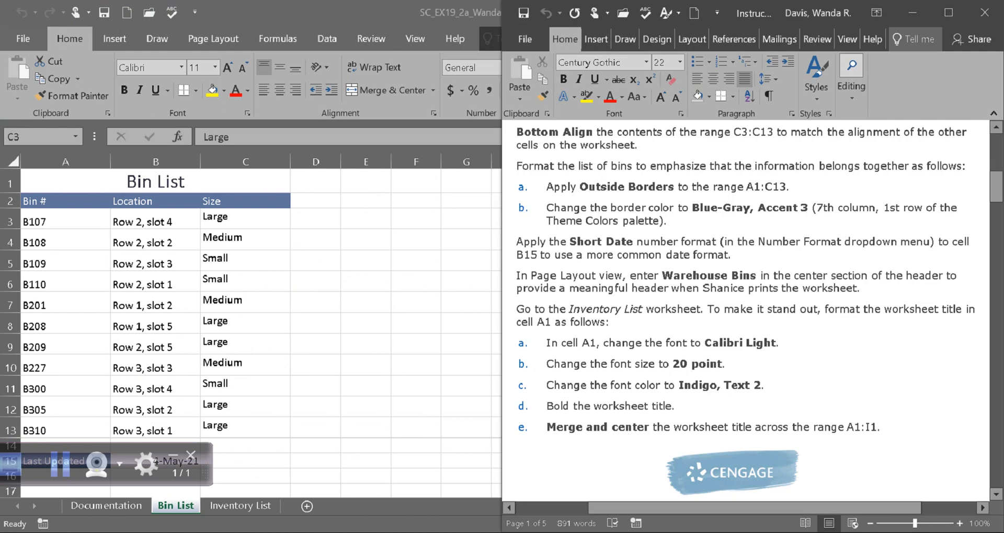
{"action": "left_click", "coordinate": [392, 314]}
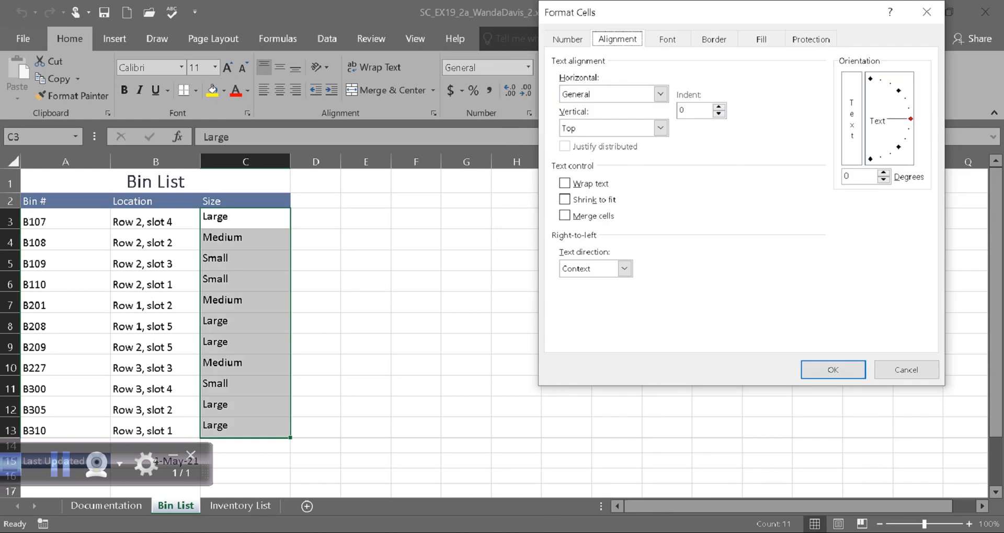
{"action": "left_click", "coordinate": [660, 128]}
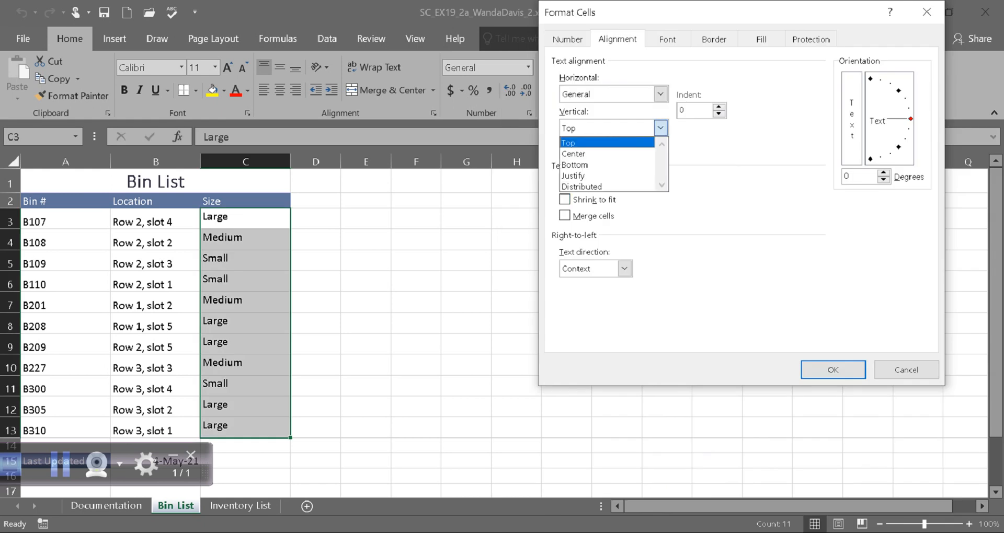
{"action": "key", "text": "Down"}
{"action": "key", "text": "Down"}
{"action": "key", "text": "Return"}
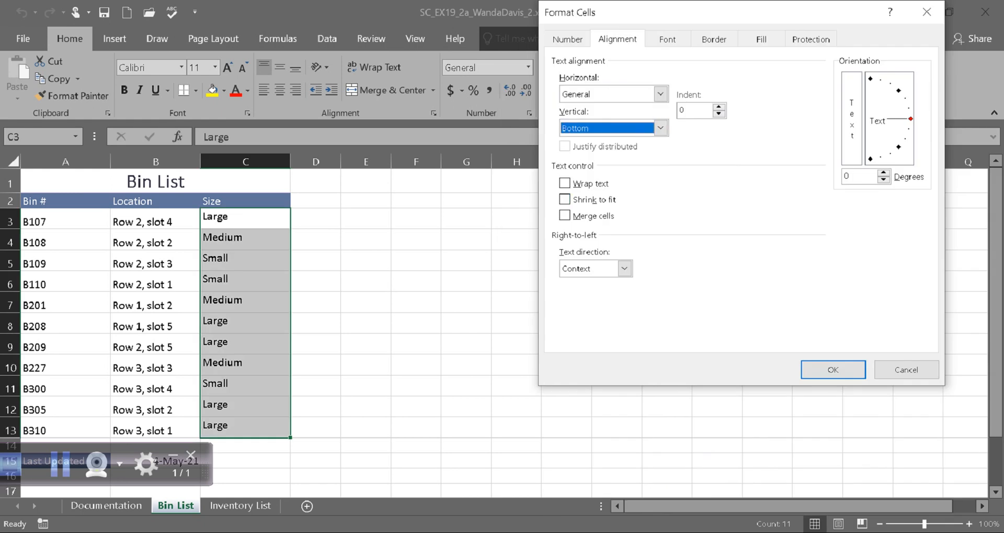
{"action": "key", "text": "Return"}
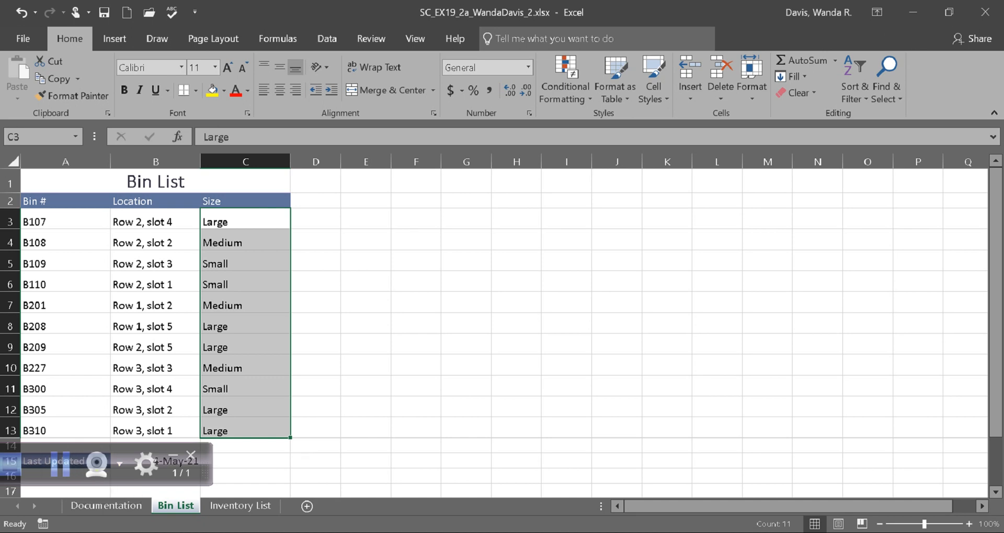
{"action": "key", "text": "ctrl+z"}
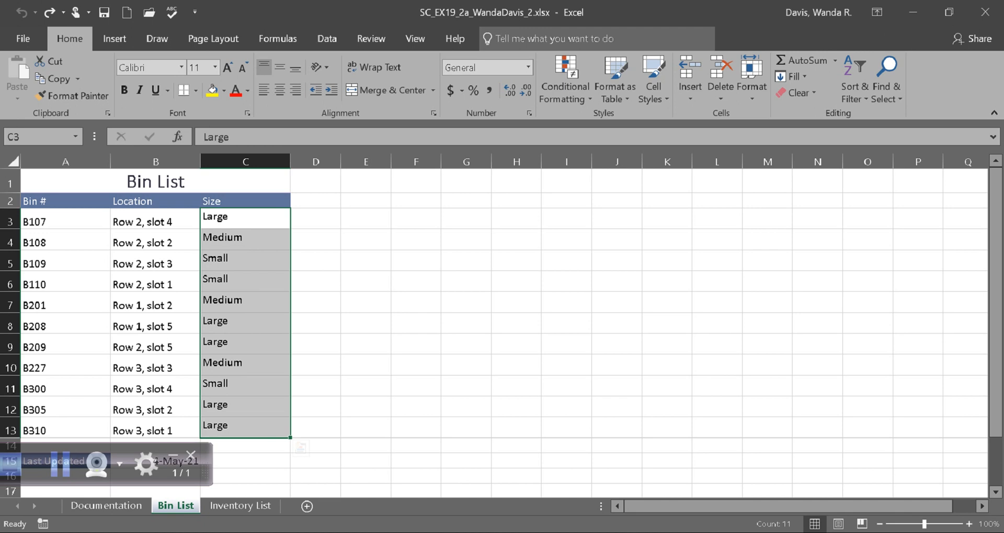
Step: Set the vertical alignment of the range C3:C13 to Bottom and save the workbook
{"action": "left_click", "coordinate": [245, 219]}
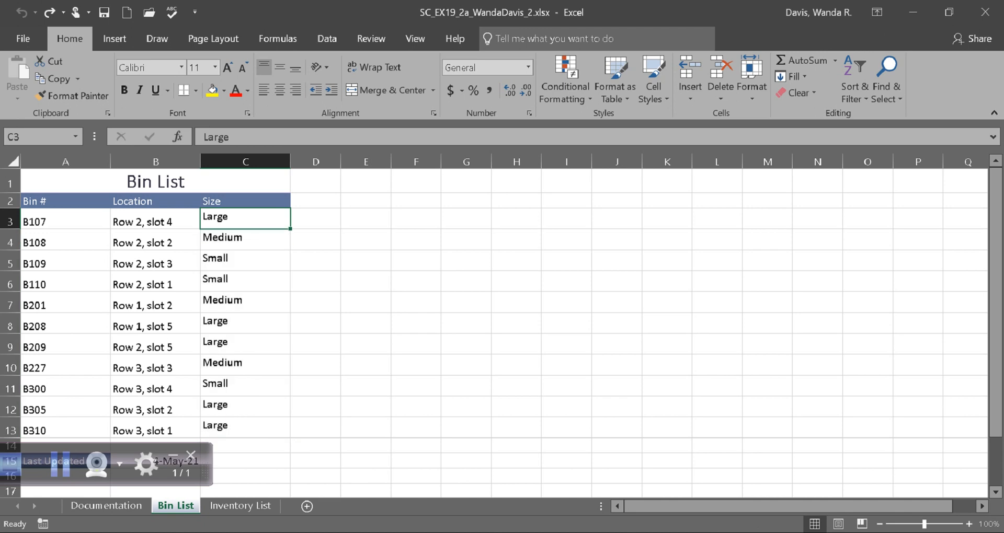
{"action": "left_click_drag", "start_coordinate": [245, 219], "coordinate": [245, 427]}
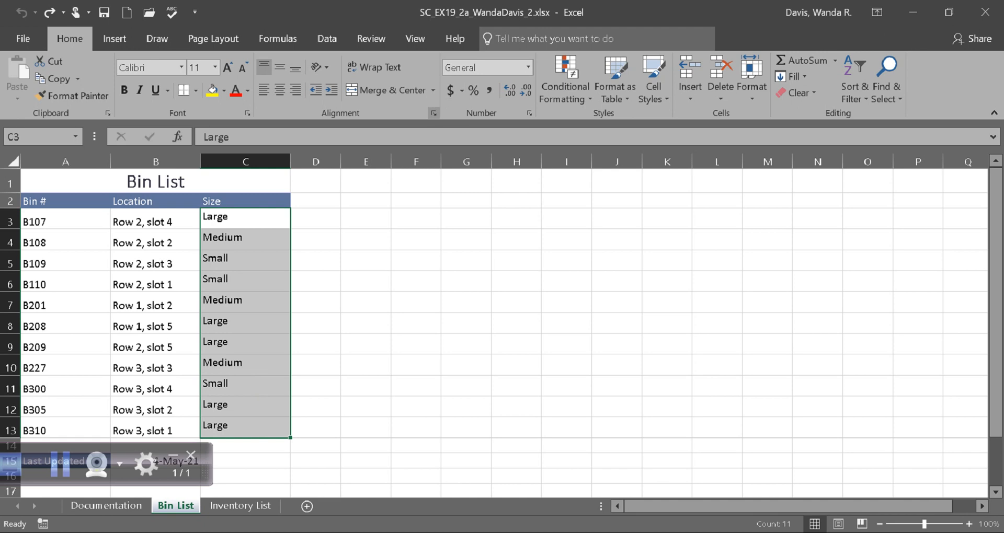
{"action": "left_click", "coordinate": [433, 113]}
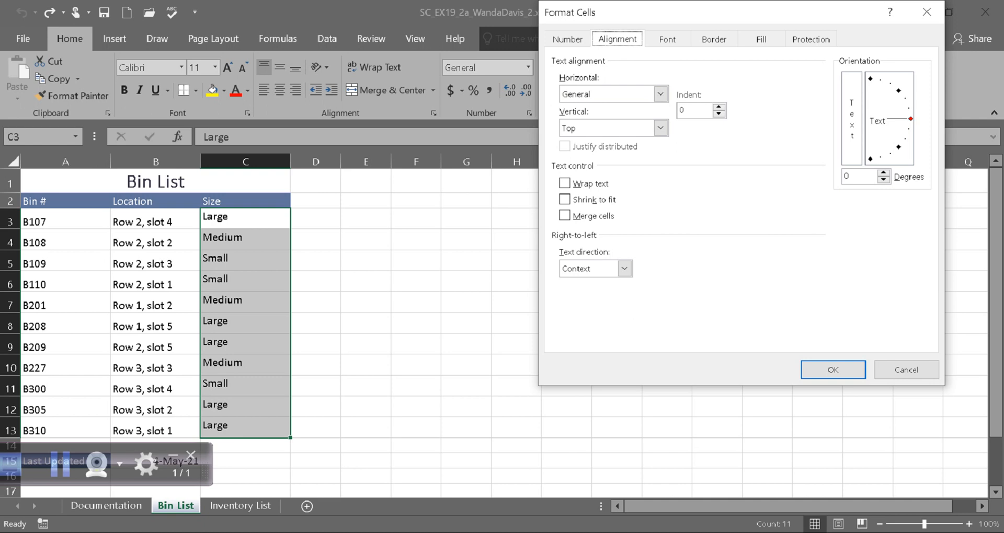
{"action": "left_click", "coordinate": [660, 93]}
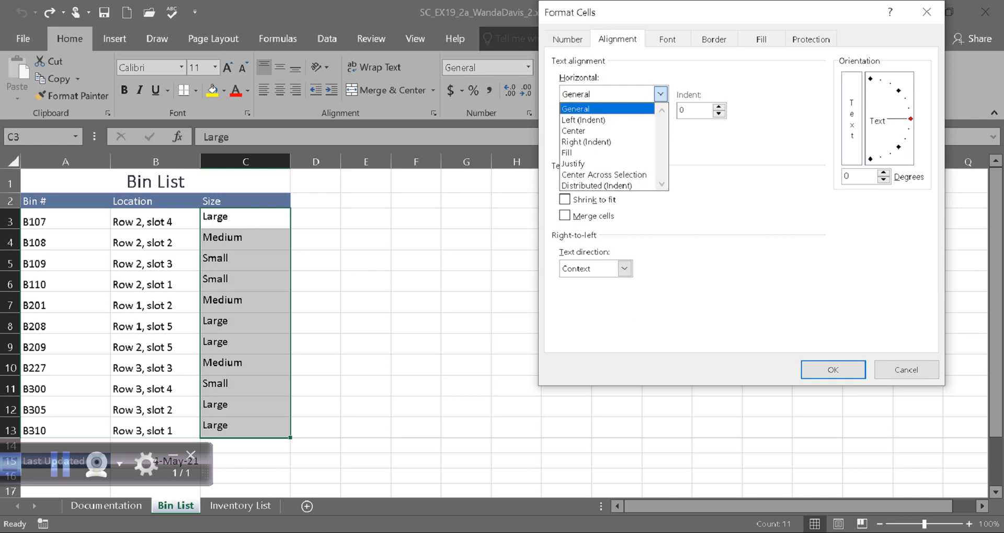
{"action": "left_click", "coordinate": [660, 94]}
{"action": "left_click", "coordinate": [660, 94]}
{"action": "left_click", "coordinate": [660, 94]}
{"action": "left_click", "coordinate": [660, 127]}
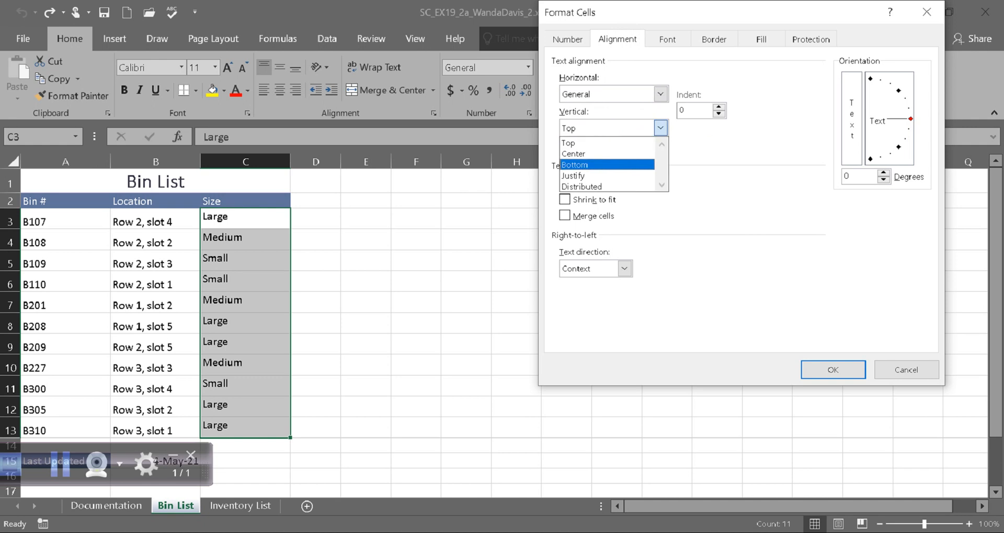
{"action": "left_click", "coordinate": [607, 165]}
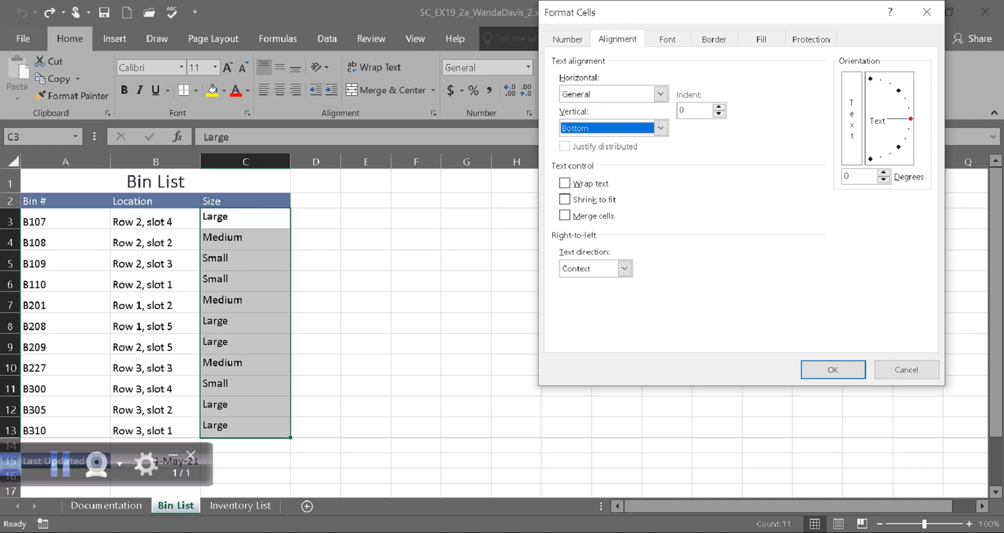
{"action": "left_click", "coordinate": [833, 369]}
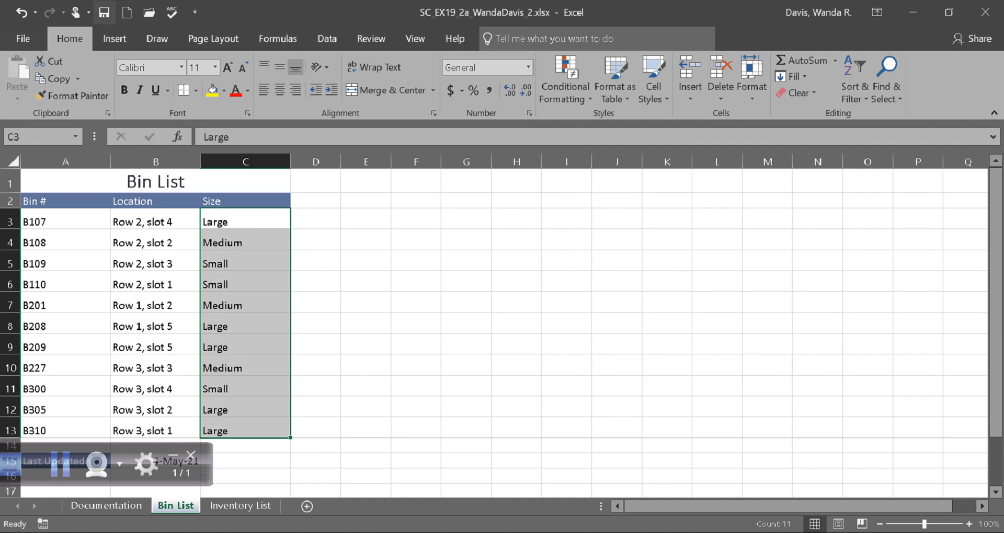
{"action": "left_click", "coordinate": [104, 12]}
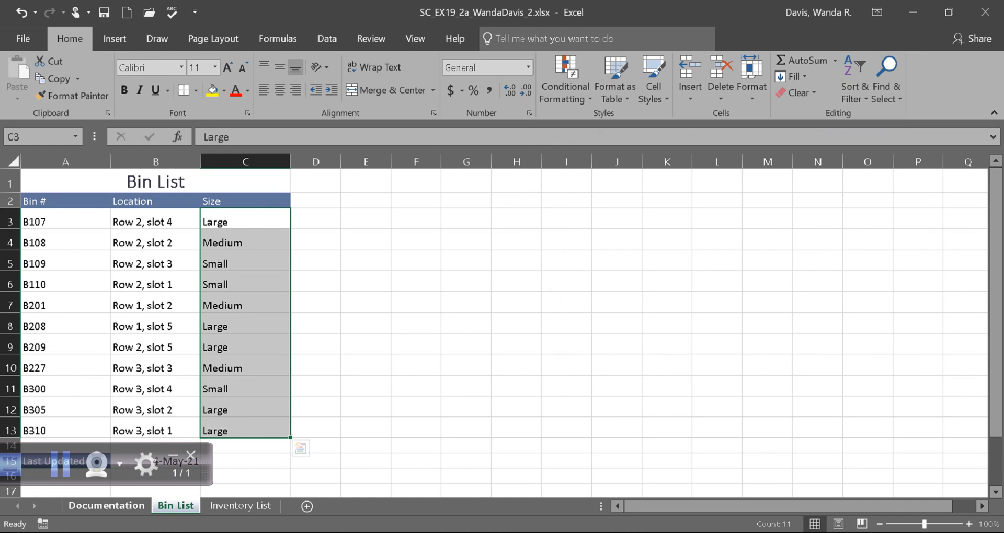
Step: Read project step 3 in the Word instructions on the borders and border color for the list of bins
{"action": "left_click", "coordinate": [59, 464]}
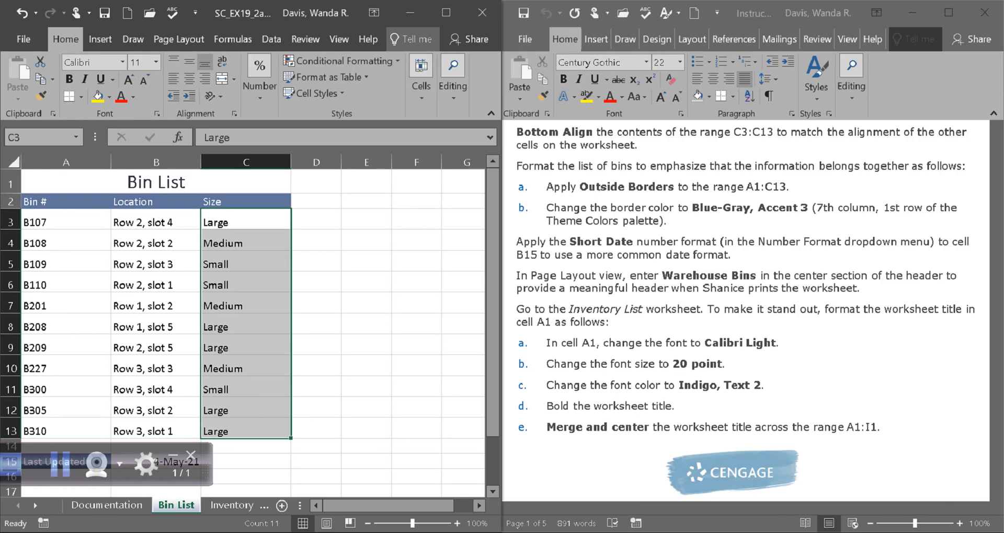
{"action": "left_click", "coordinate": [732, 261]}
{"action": "left_click_drag", "start_coordinate": [755, 508], "coordinate": [722, 508]}
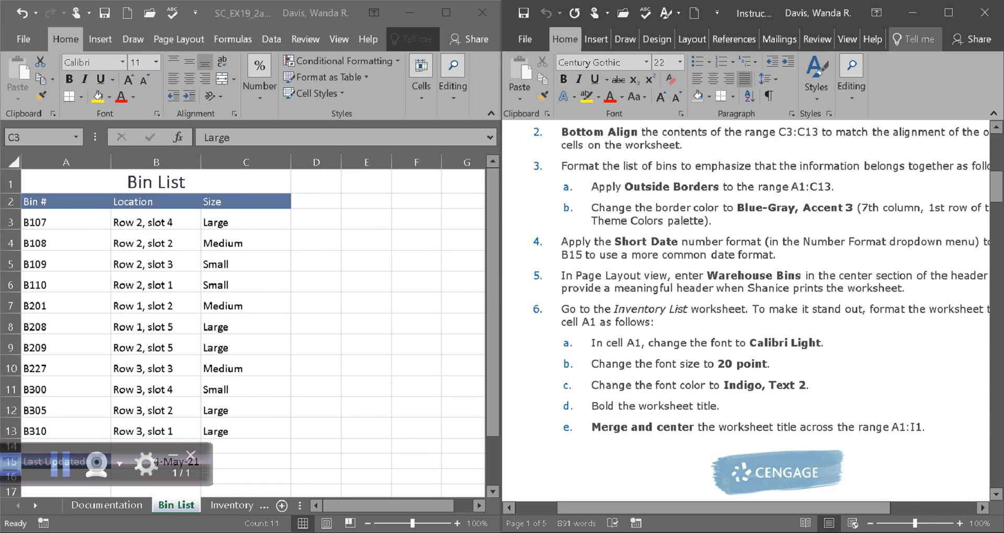
{"action": "left_click_drag", "start_coordinate": [723, 508], "coordinate": [748, 508]}
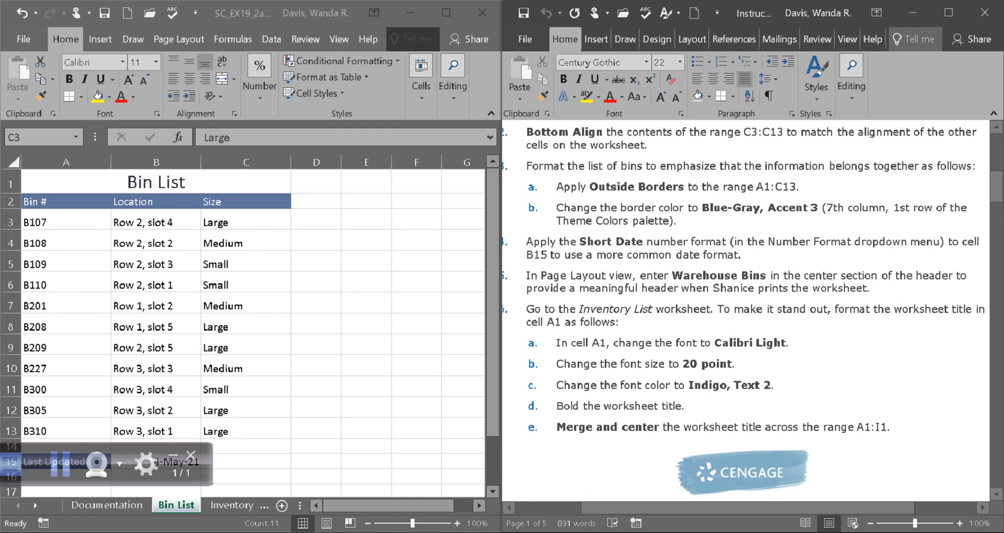
{"action": "key", "text": "alt+Tab"}
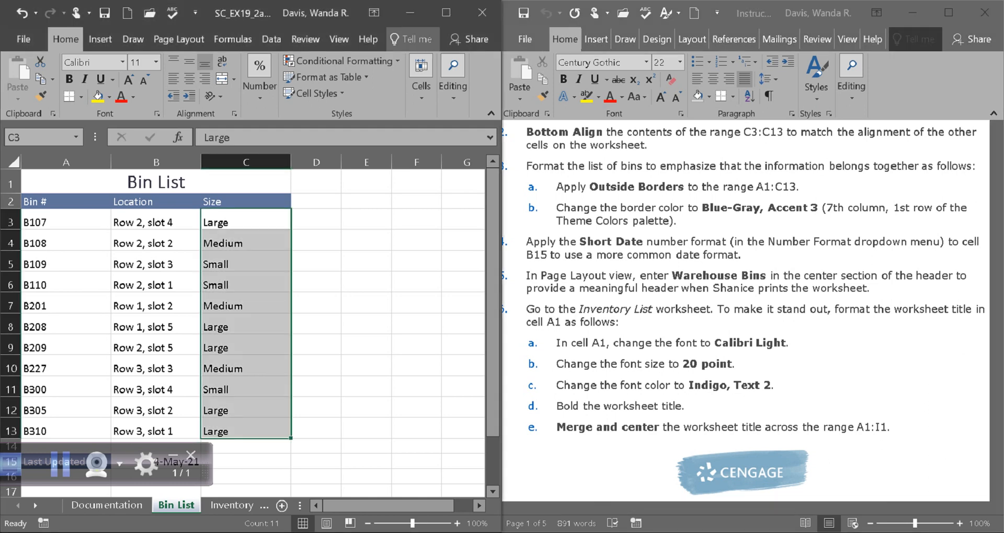
{"action": "left_click_drag", "start_coordinate": [66, 201], "coordinate": [66, 390]}
{"action": "left_click", "coordinate": [66, 389]}
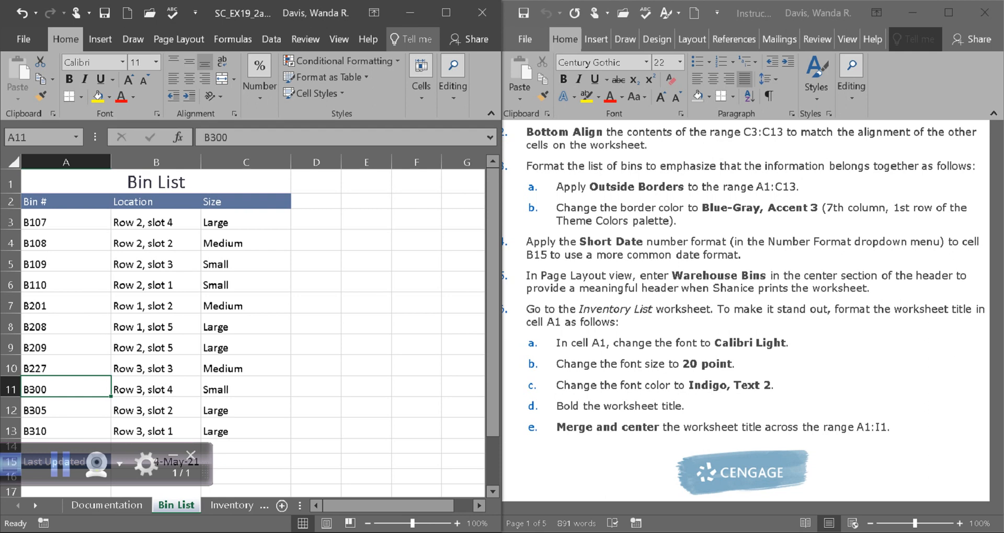
{"action": "key", "text": "Up"}
{"action": "key", "text": "Up"}
{"action": "key", "text": "Up"}
{"action": "key", "text": "Up"}
{"action": "key", "text": "Up"}
{"action": "key", "text": "Up"}
{"action": "key", "text": "Up"}
{"action": "key", "text": "Up"}
{"action": "key", "text": "Up"}
{"action": "key", "text": "Up"}
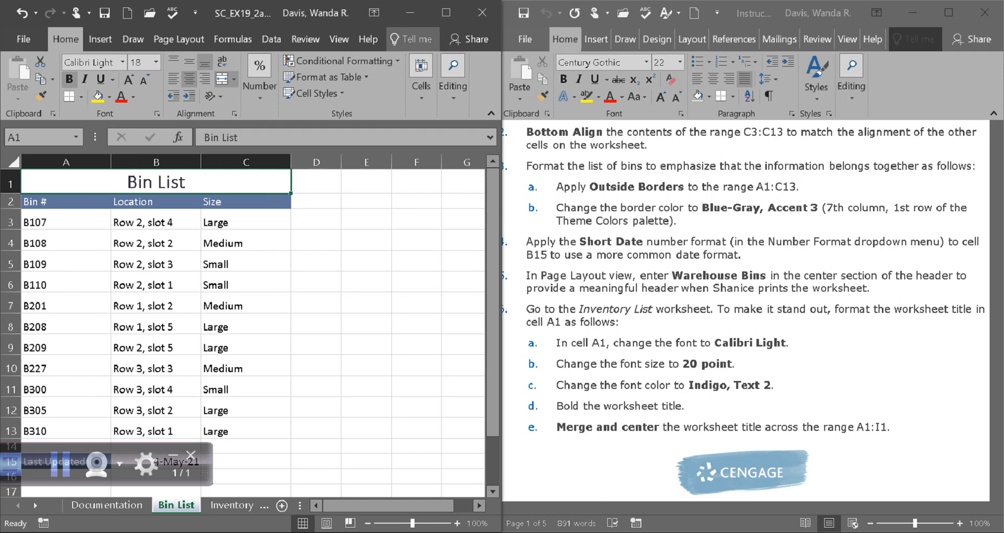
{"action": "key", "text": "shift+Down"}
{"action": "key", "text": "shift+Down"}
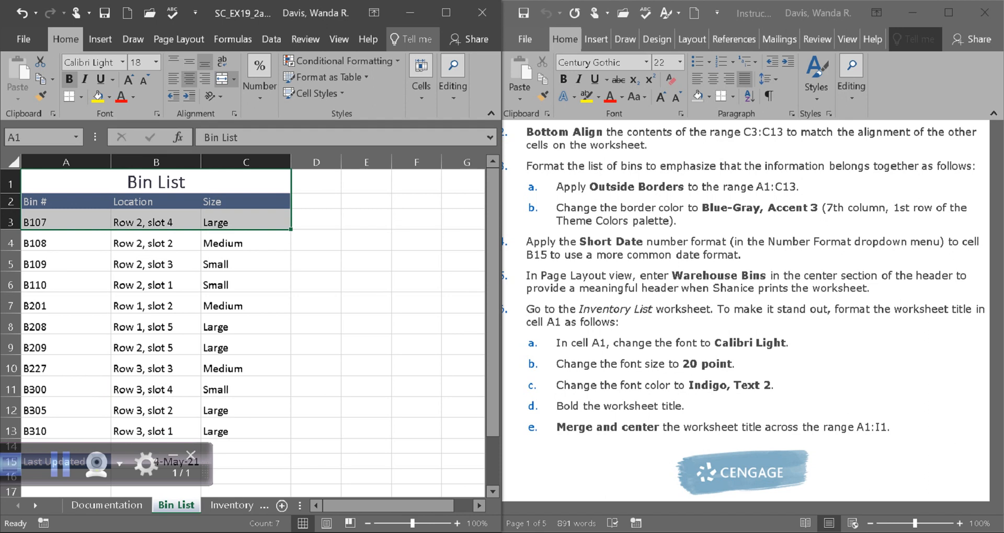
{"action": "left_click", "coordinate": [156, 182]}
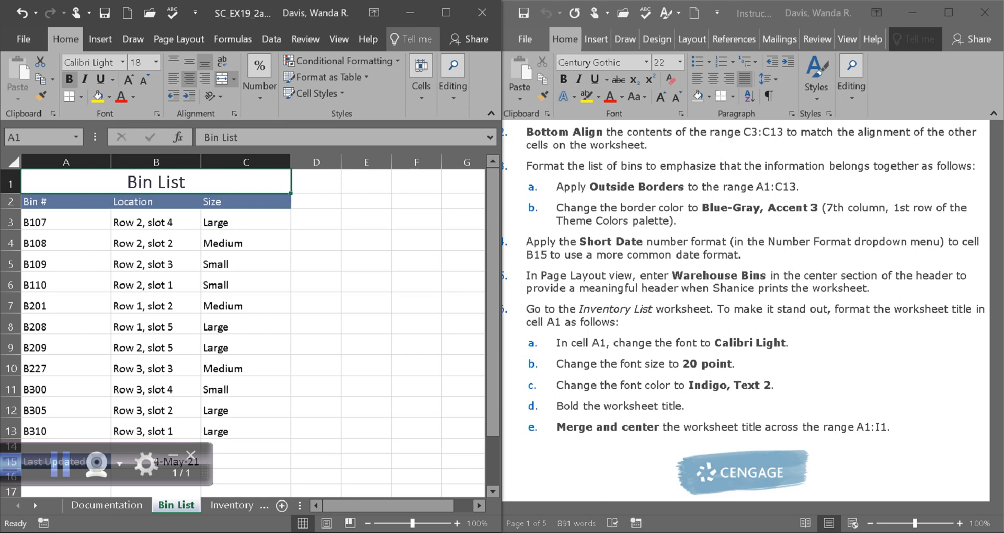
Step: Apply Outside Borders to the range A1:C13 on the Bin List worksheet
{"action": "left_click_drag", "start_coordinate": [156, 182], "coordinate": [245, 431]}
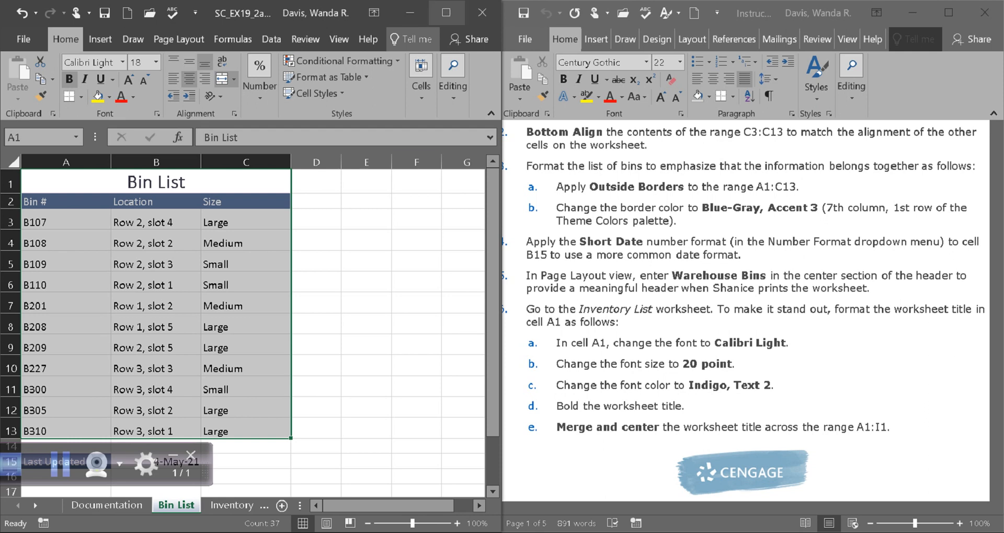
{"action": "left_click", "coordinate": [446, 12]}
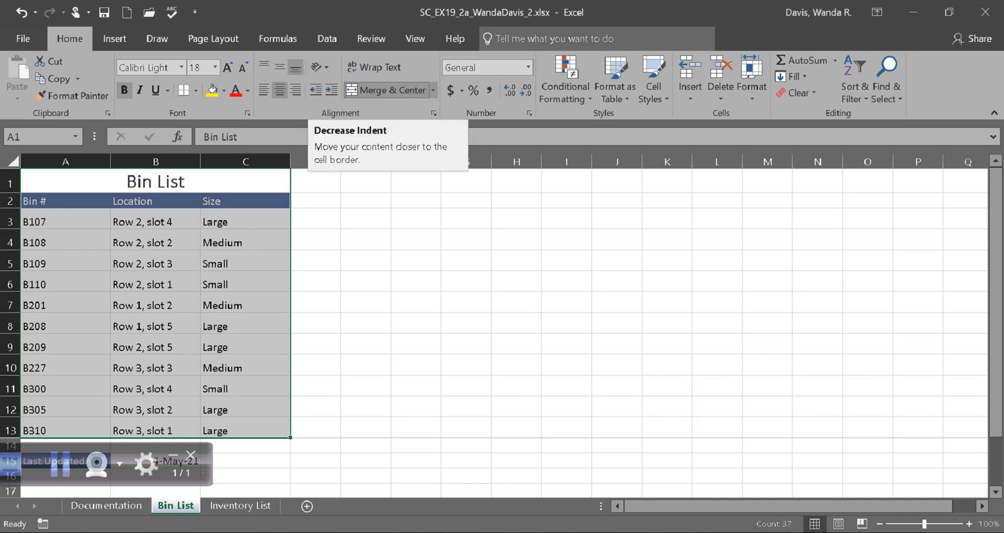
{"action": "left_click", "coordinate": [213, 38]}
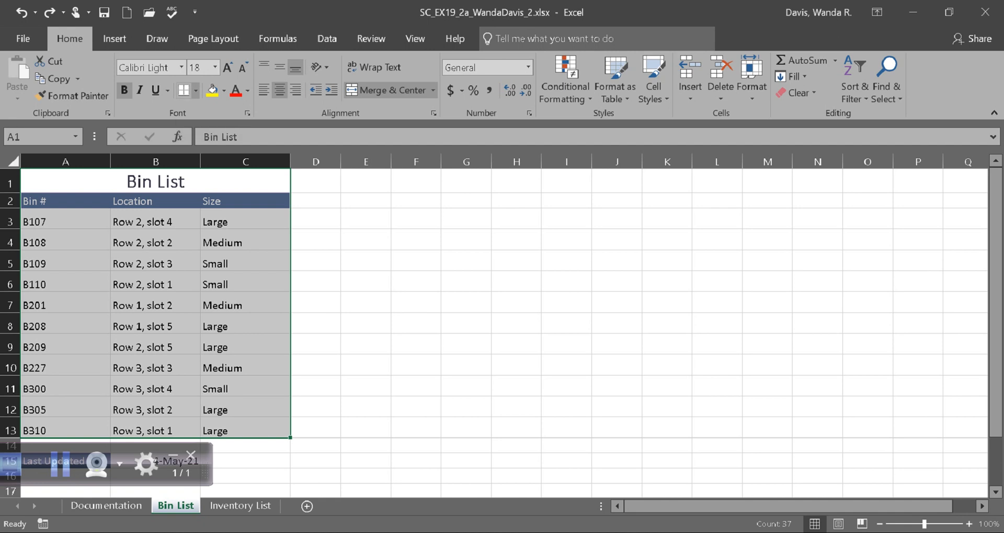
{"action": "left_click", "coordinate": [195, 90]}
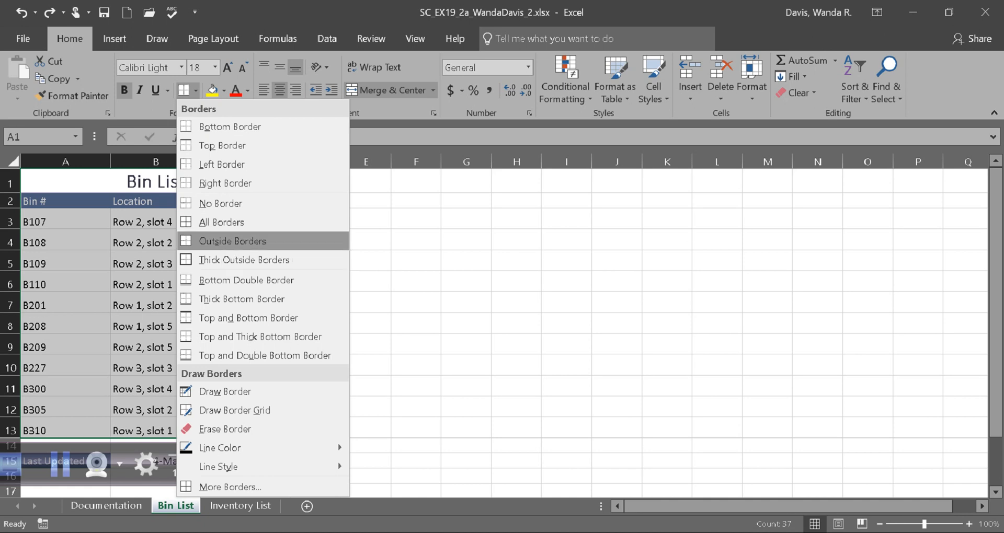
{"action": "left_click", "coordinate": [230, 241]}
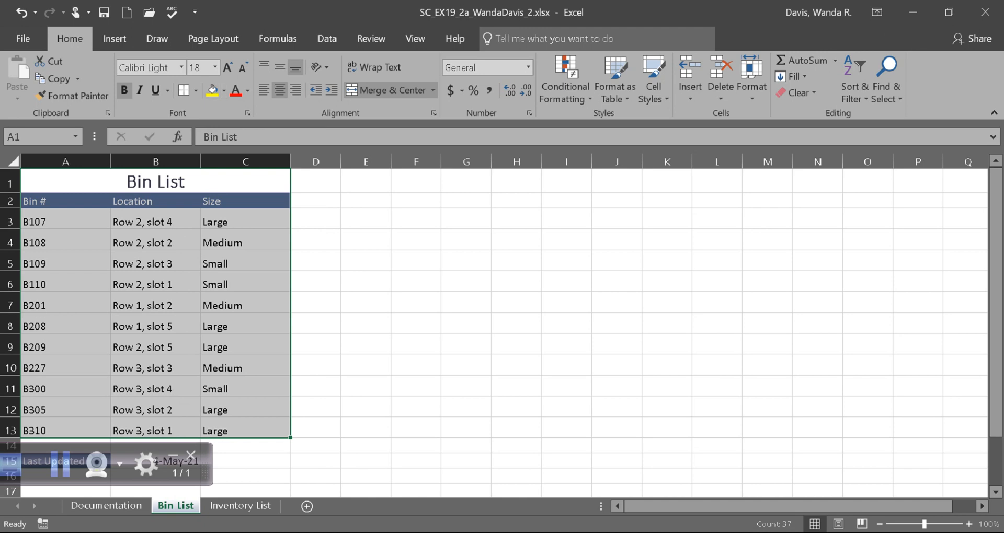
{"action": "left_click", "coordinate": [66, 324]}
{"action": "left_click_drag", "start_coordinate": [66, 201], "coordinate": [65, 368]}
{"action": "left_click", "coordinate": [78, 181]}
{"action": "left_click_drag", "start_coordinate": [78, 182], "coordinate": [65, 431]}
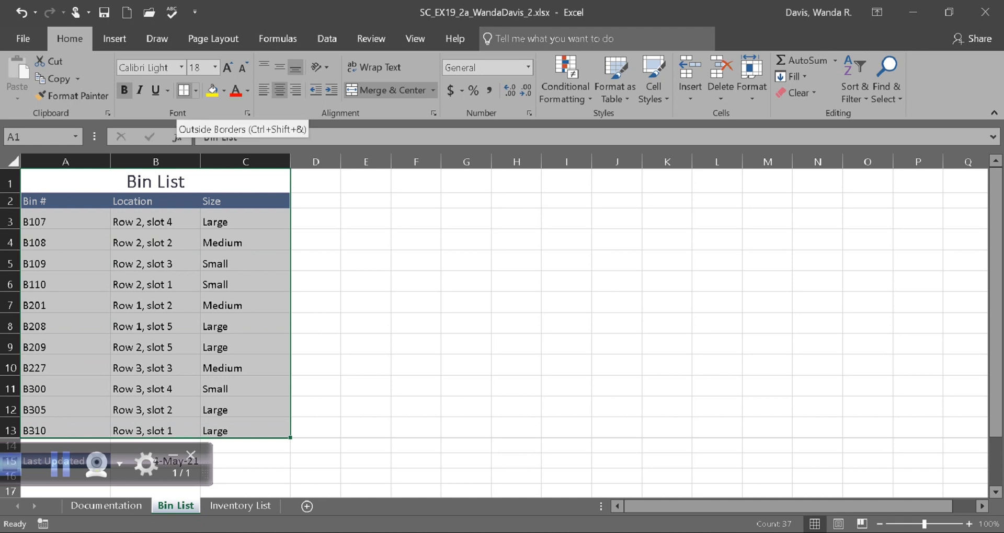
{"action": "left_click", "coordinate": [195, 90]}
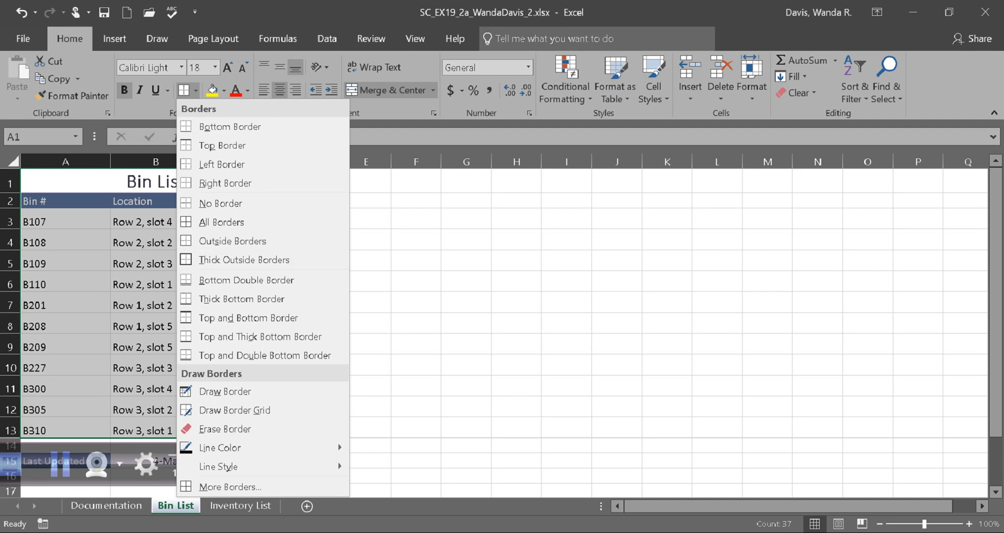
{"action": "key", "text": "Escape"}
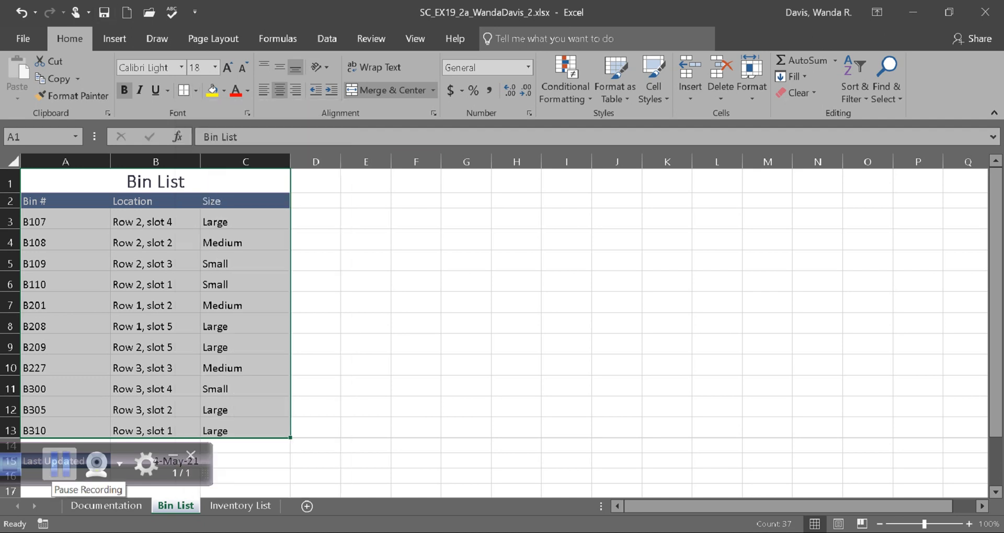
{"action": "left_click", "coordinate": [59, 463]}
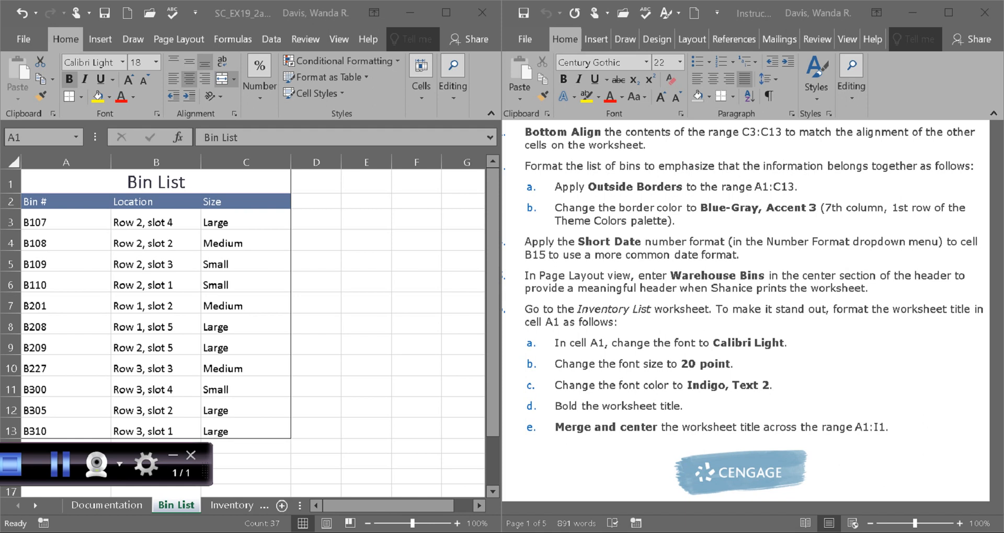
Step: Set the border line color for the range A1:C13 to Blue-Gray, Accent 3
{"action": "left_click", "coordinate": [81, 97]}
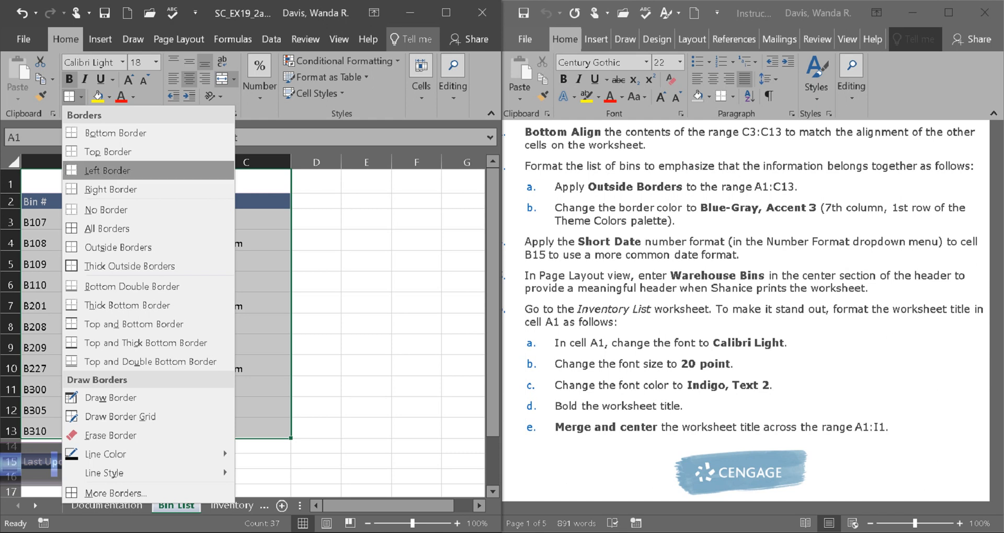
{"action": "mouse_move", "coordinate": [105, 454]}
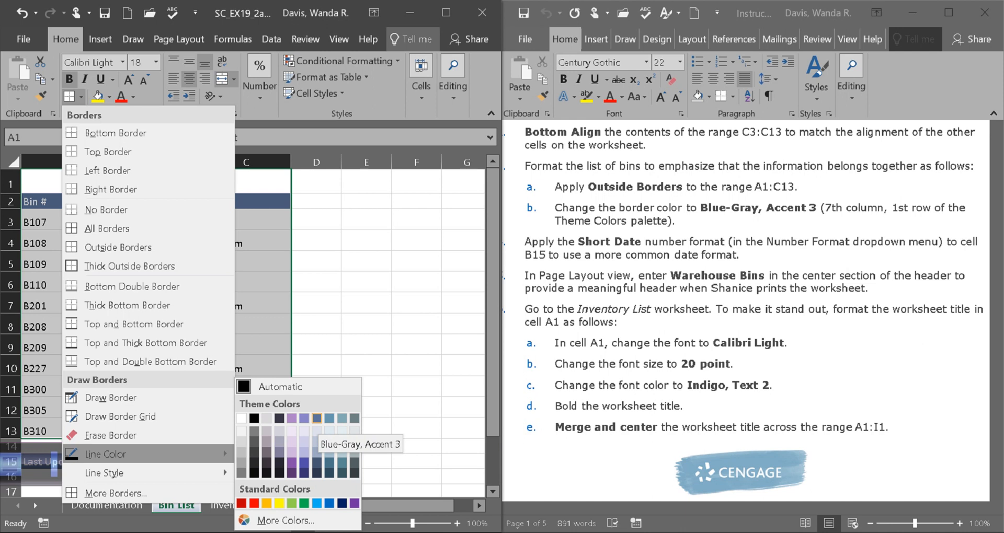
{"action": "left_click", "coordinate": [317, 418]}
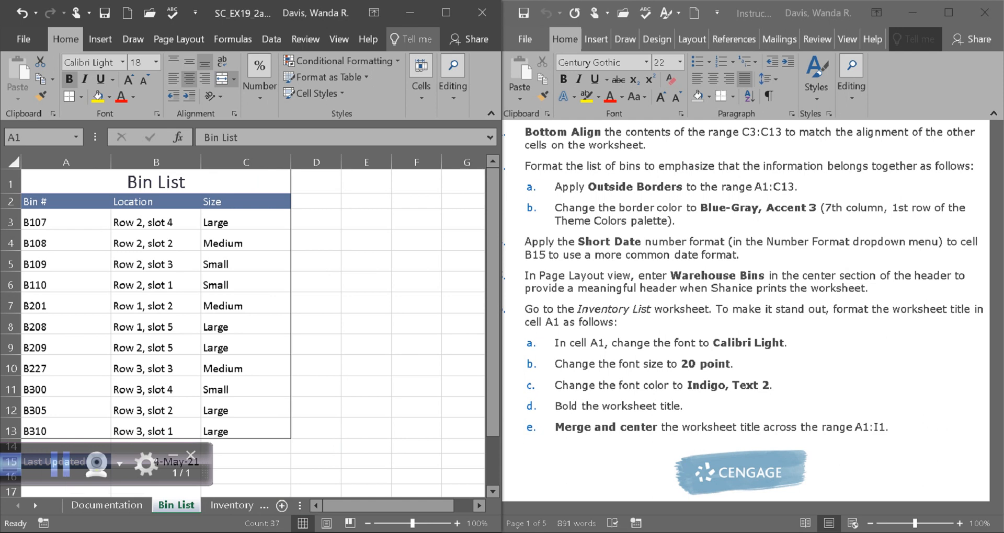
Step: Following project step 4, apply the Short Date number format to cell B15 beside Last Updated
{"action": "left_click_drag", "start_coordinate": [749, 508], "coordinate": [729, 507]}
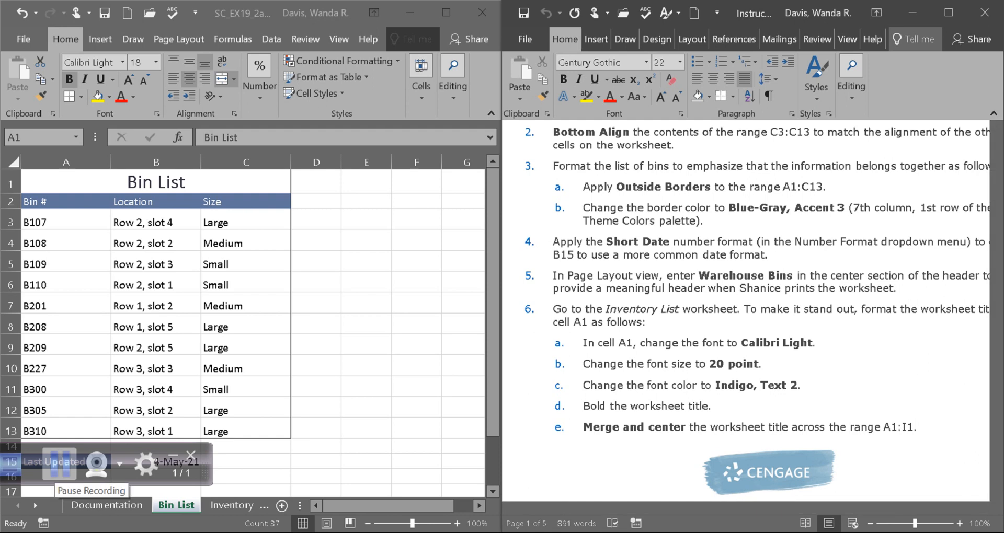
{"action": "left_click", "coordinate": [59, 463]}
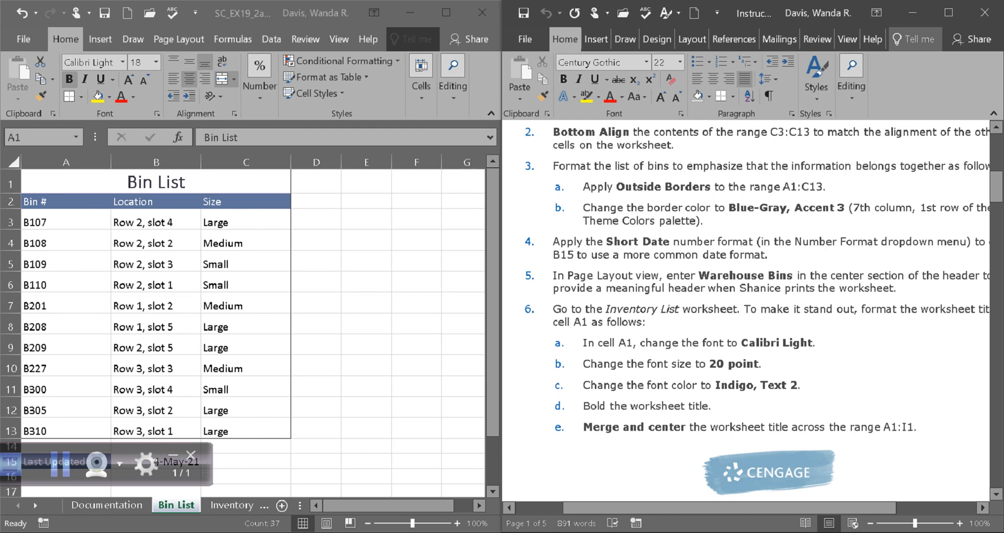
{"action": "mouse_move", "coordinate": [729, 508]}
{"action": "left_mouse_down"}
{"action": "mouse_move", "coordinate": [751, 508]}
{"action": "mouse_move", "coordinate": [728, 508]}
{"action": "left_mouse_up"}
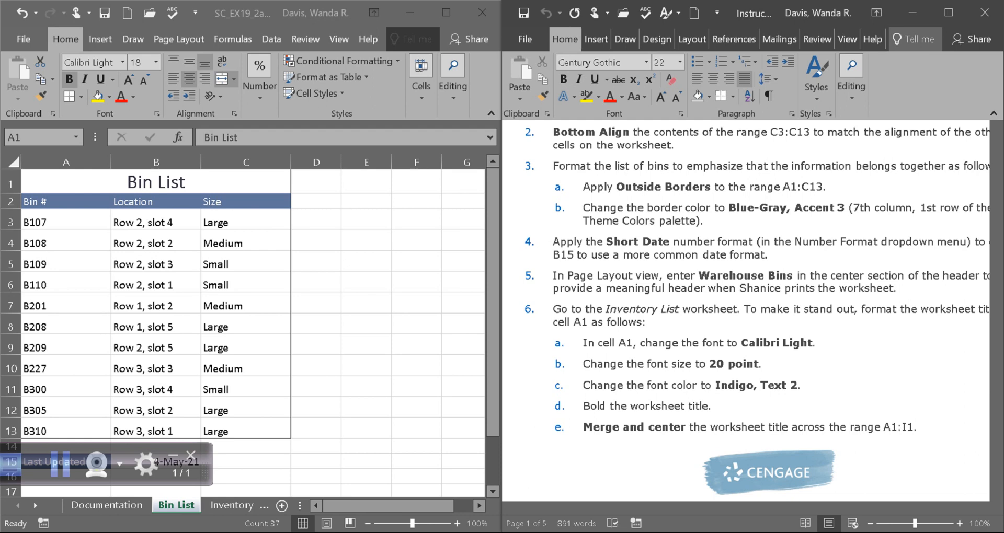
{"action": "scroll", "coordinate": [245, 329], "scroll_direction": "down", "scroll_amount": 2}
{"action": "key", "text": "alt+Tab"}
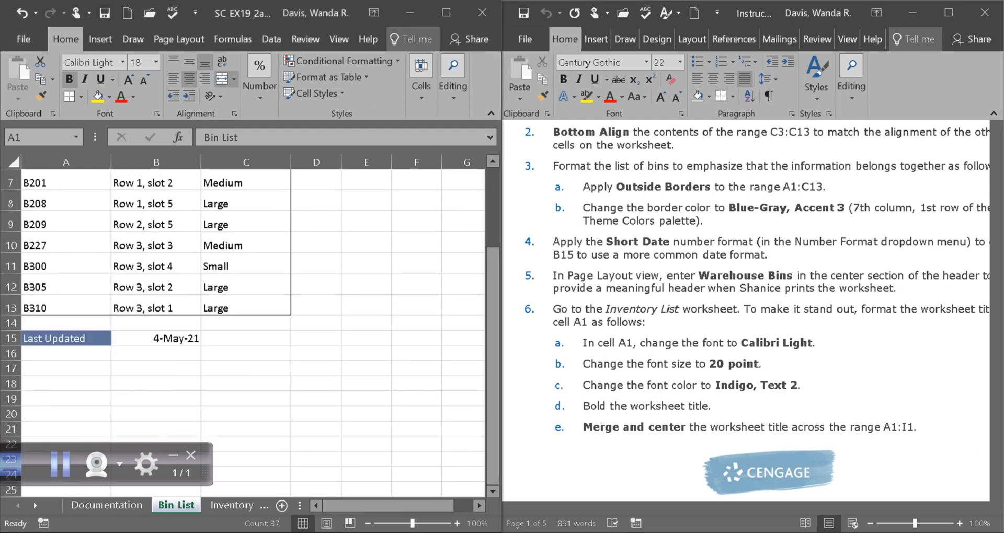
{"action": "left_click", "coordinate": [156, 338]}
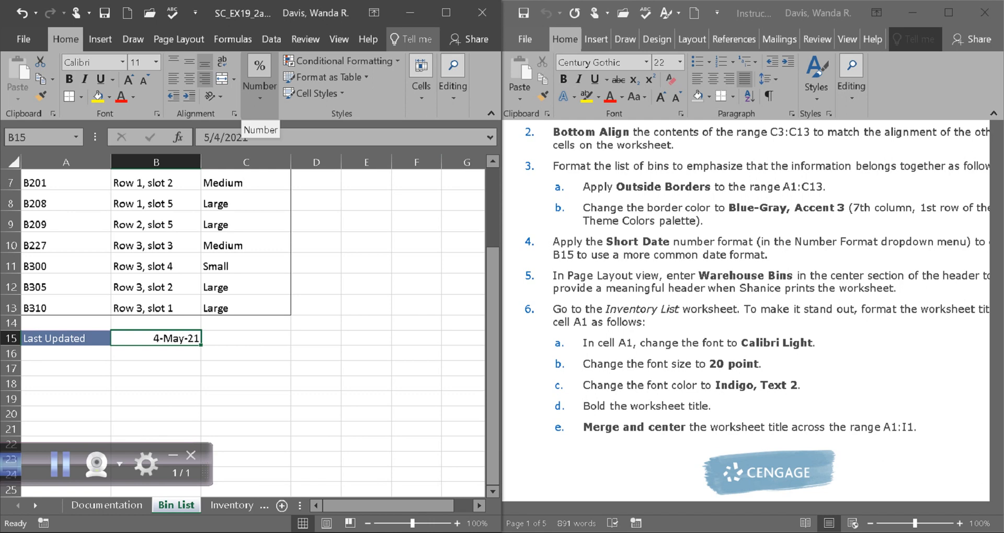
{"action": "left_click", "coordinate": [259, 76]}
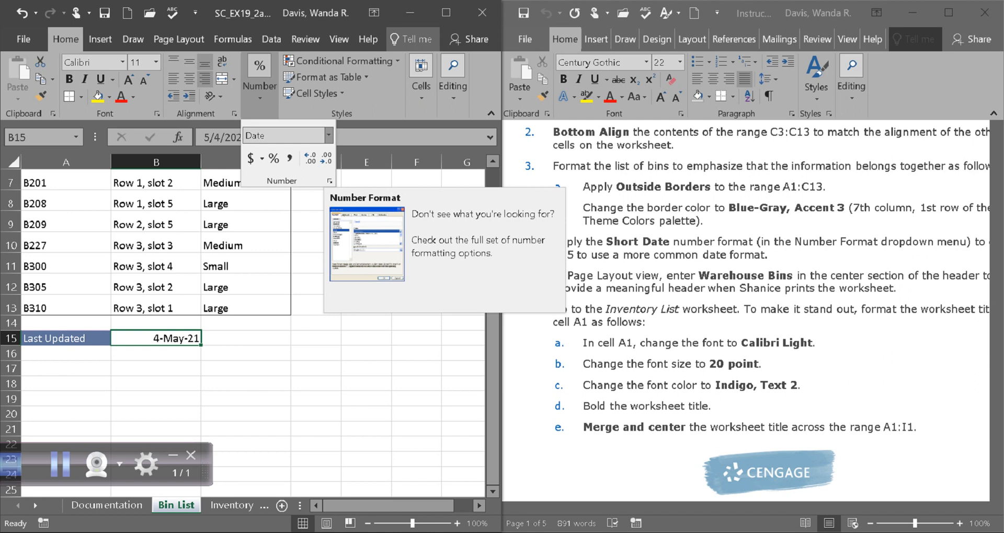
{"action": "left_click", "coordinate": [328, 135]}
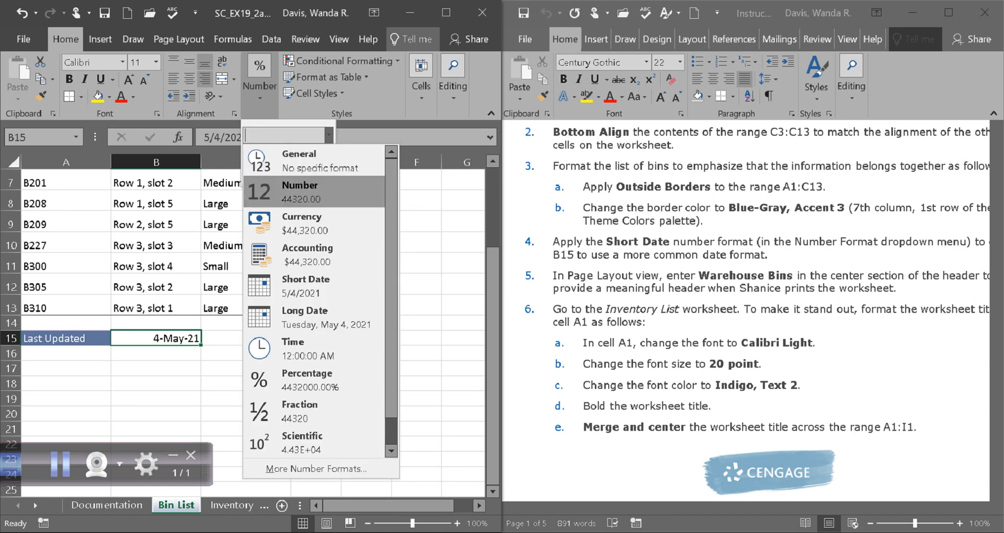
{"action": "scroll", "coordinate": [314, 194], "scroll_direction": "down", "scroll_amount": 1}
{"action": "scroll", "coordinate": [313, 301], "scroll_direction": "up", "scroll_amount": 1}
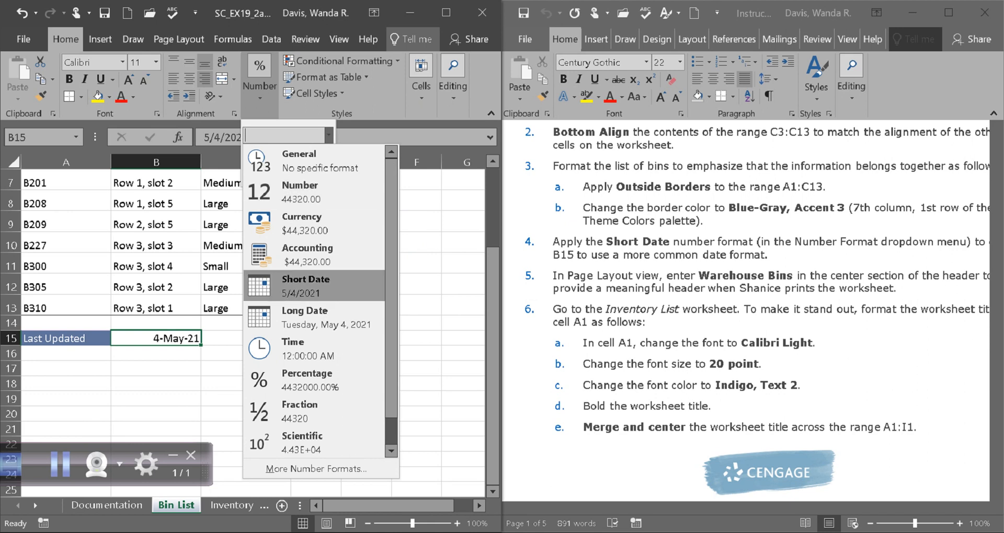
{"action": "left_click", "coordinate": [306, 286]}
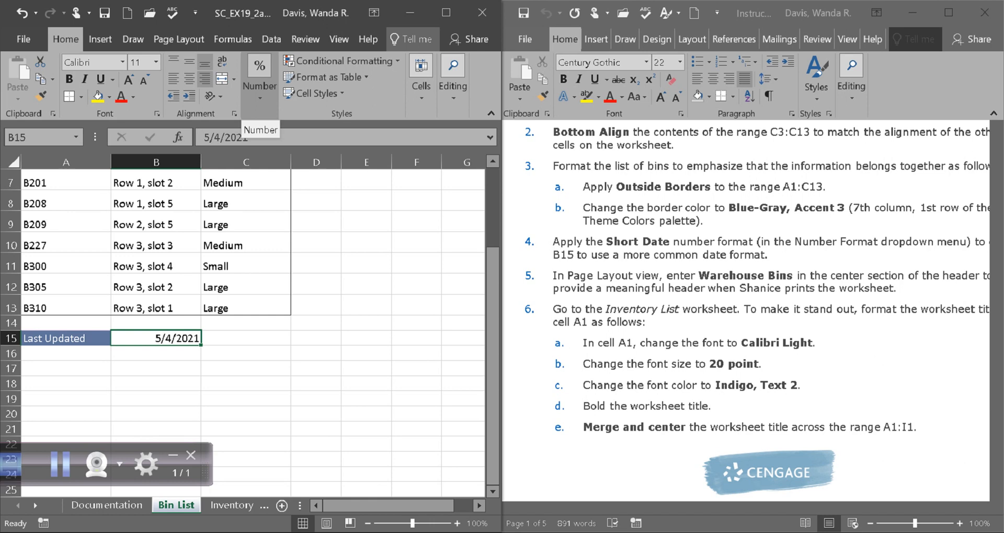
{"action": "left_click", "coordinate": [259, 76]}
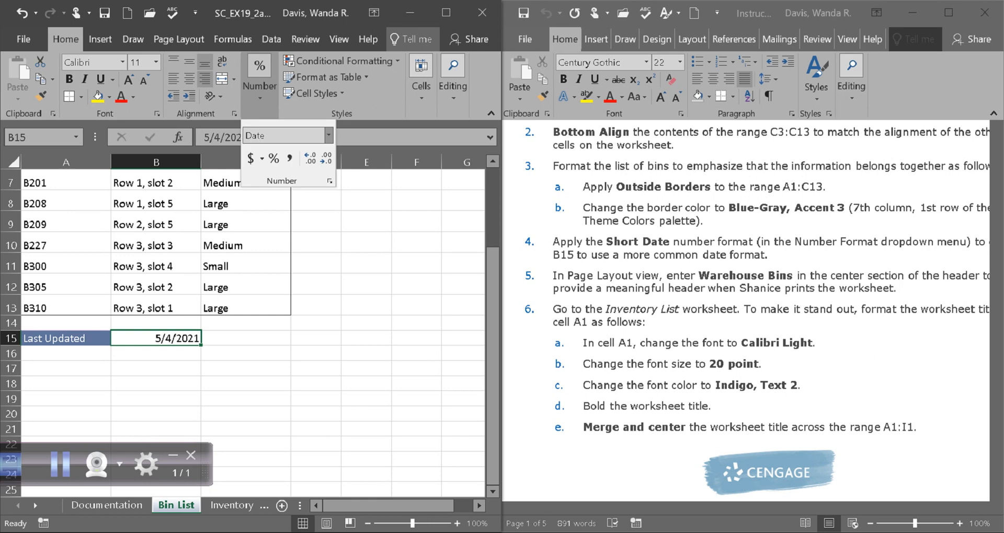
{"action": "left_click", "coordinate": [328, 135]}
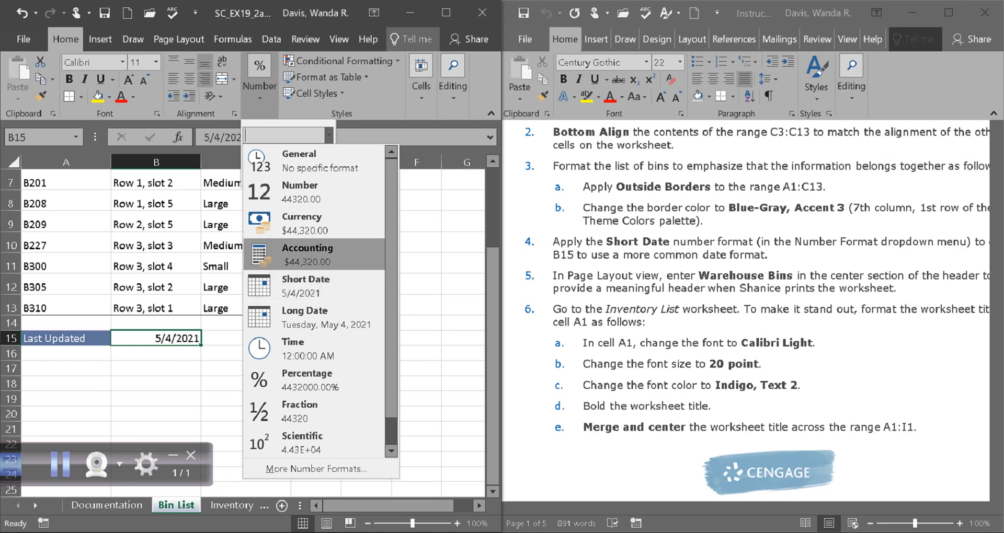
{"action": "left_click", "coordinate": [306, 286]}
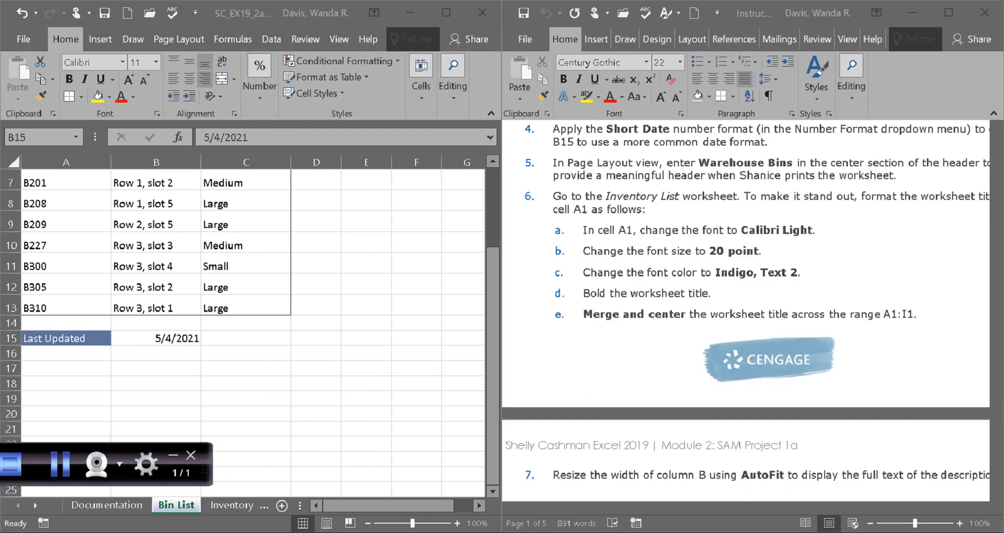
Step: Following project step 5, switch the Bin List worksheet to Page Layout view and show its header area
{"action": "scroll", "coordinate": [251, 314], "scroll_direction": "up", "scroll_amount": 2}
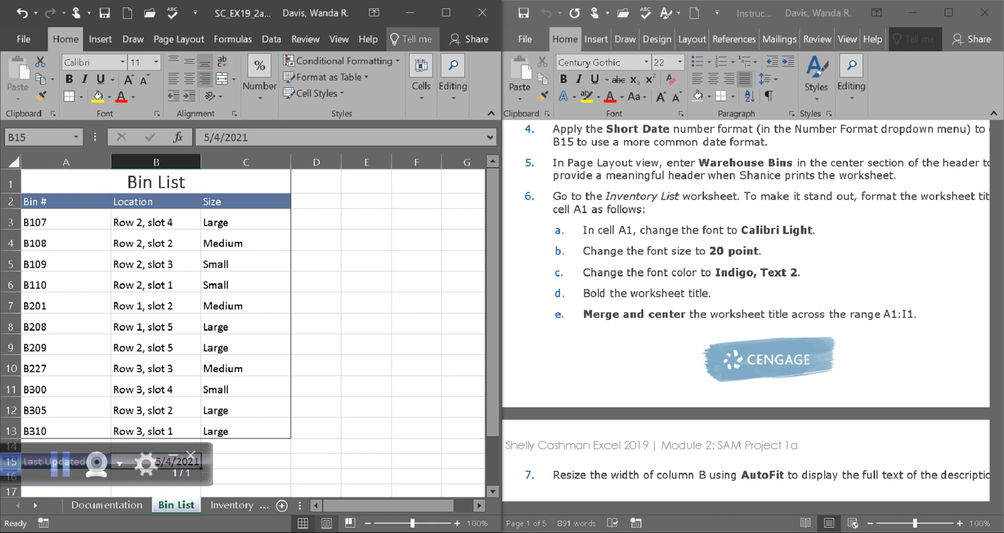
{"action": "left_click", "coordinate": [326, 523]}
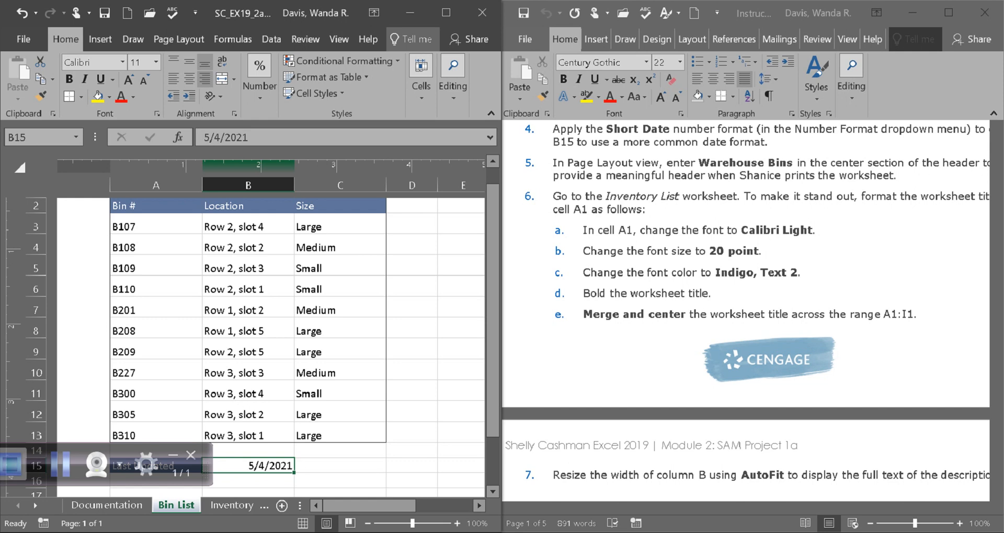
{"action": "left_click", "coordinate": [60, 464]}
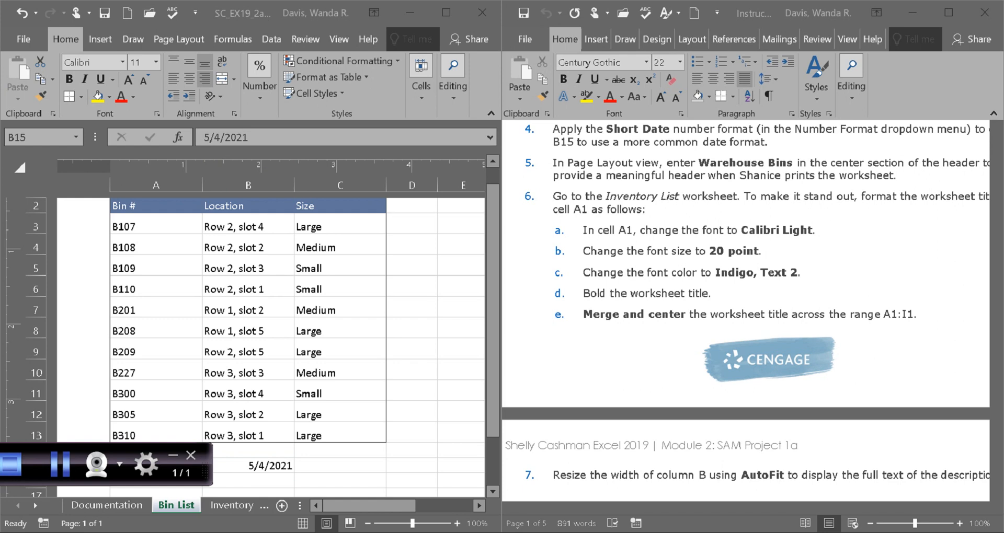
{"action": "left_click", "coordinate": [752, 262]}
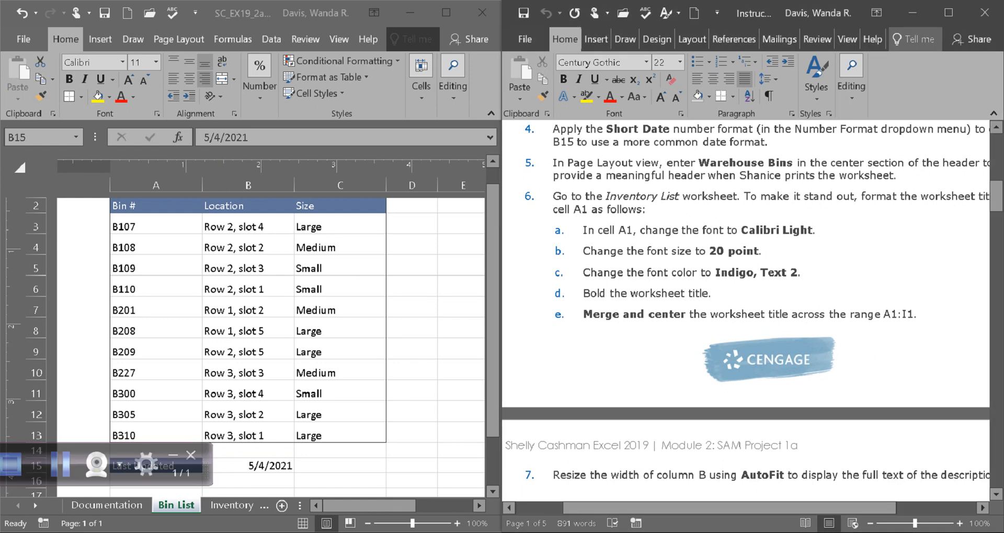
{"action": "mouse_move", "coordinate": [748, 508]}
{"action": "left_mouse_down"}
{"action": "mouse_move", "coordinate": [769, 508]}
{"action": "mouse_move", "coordinate": [760, 507]}
{"action": "left_mouse_up"}
{"action": "left_click_drag", "start_coordinate": [492, 313], "coordinate": [493, 298]}
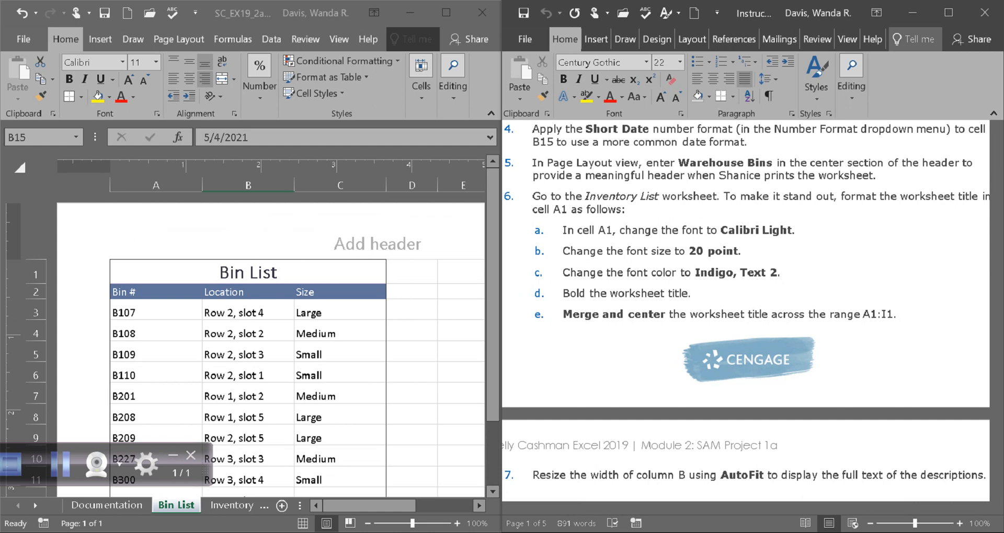
Step: Enter Warehouse Bins in the center section of the Bin List header and save the workbook
{"action": "left_click", "coordinate": [446, 12]}
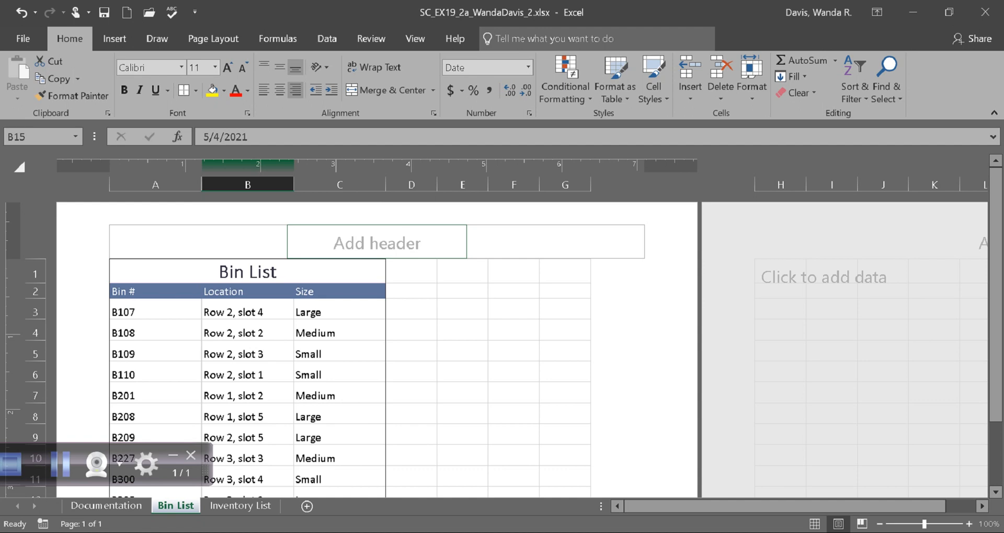
{"action": "left_click", "coordinate": [376, 242]}
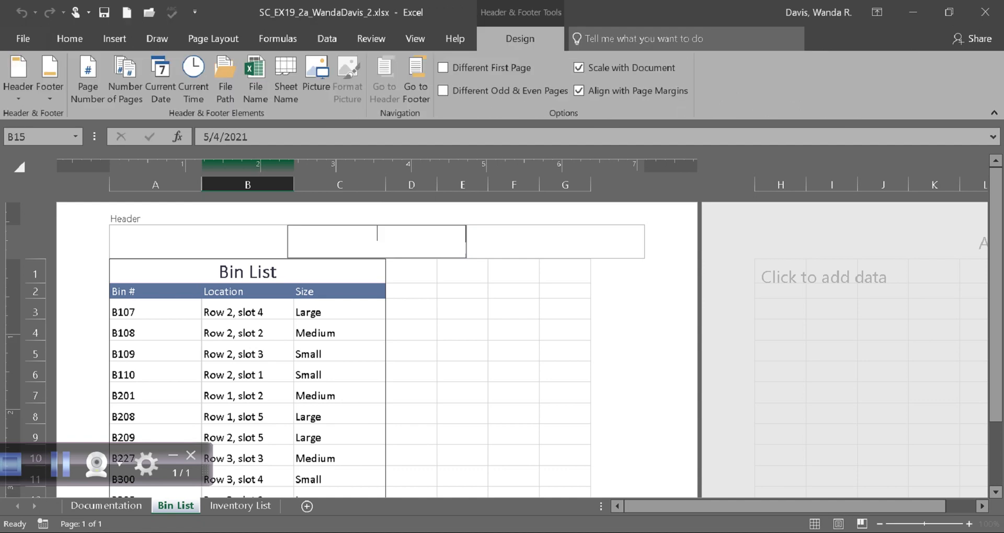
{"action": "key", "text": "super+Left"}
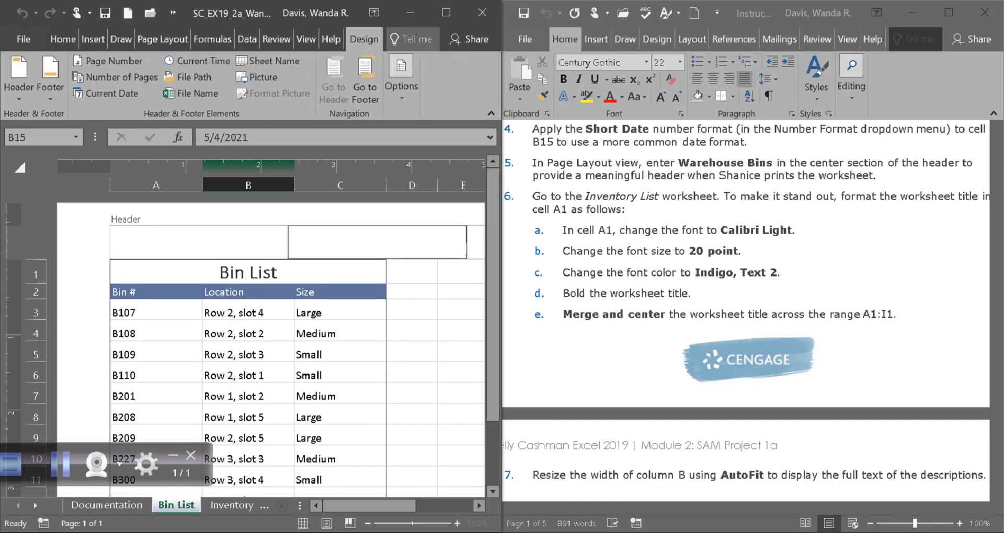
{"action": "type", "text": "Warehouse Bins"}
{"action": "left_click", "coordinate": [411, 313]}
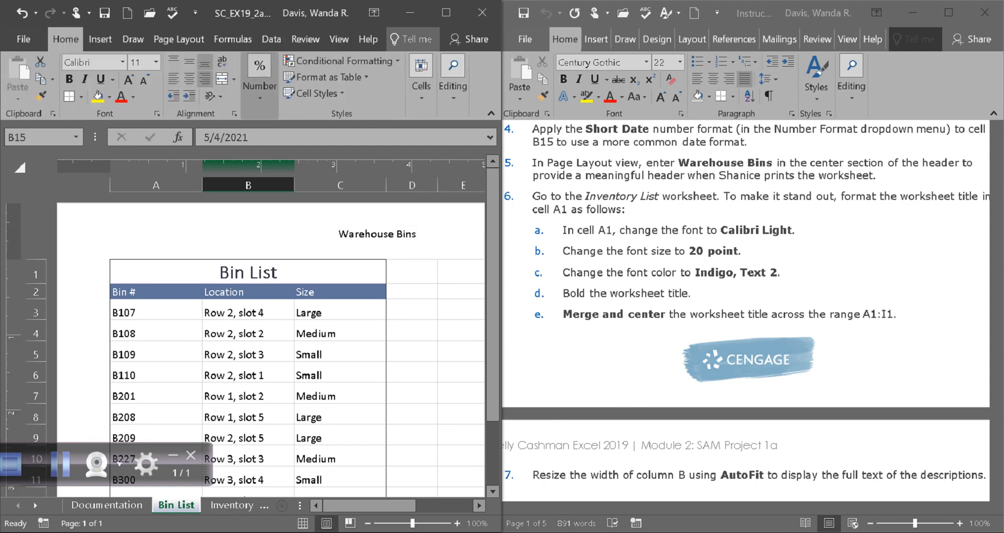
{"action": "left_click", "coordinate": [105, 13]}
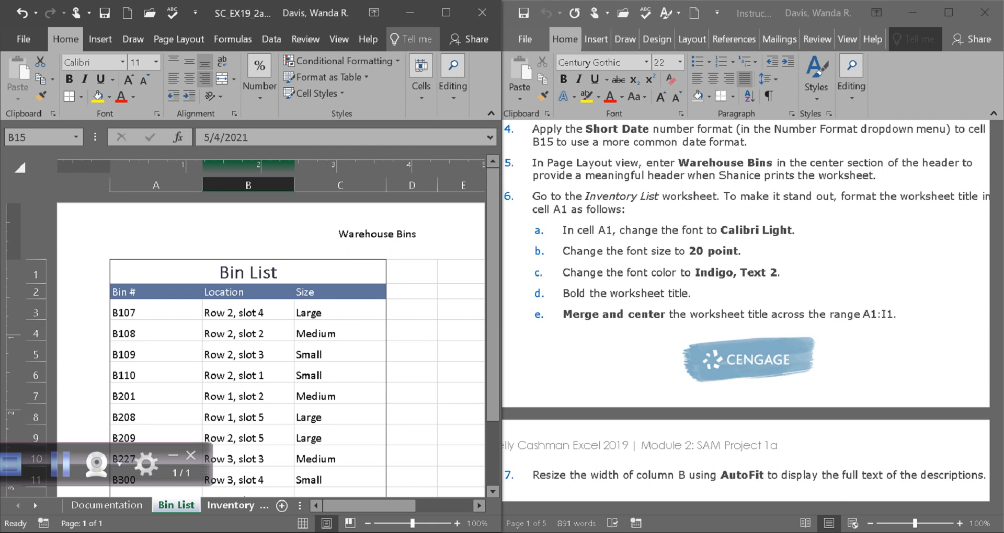
Step: Following project step 6, set the Inventory List worksheet title in cell A1 to Calibri Light at 20 point
{"action": "left_click", "coordinate": [231, 505]}
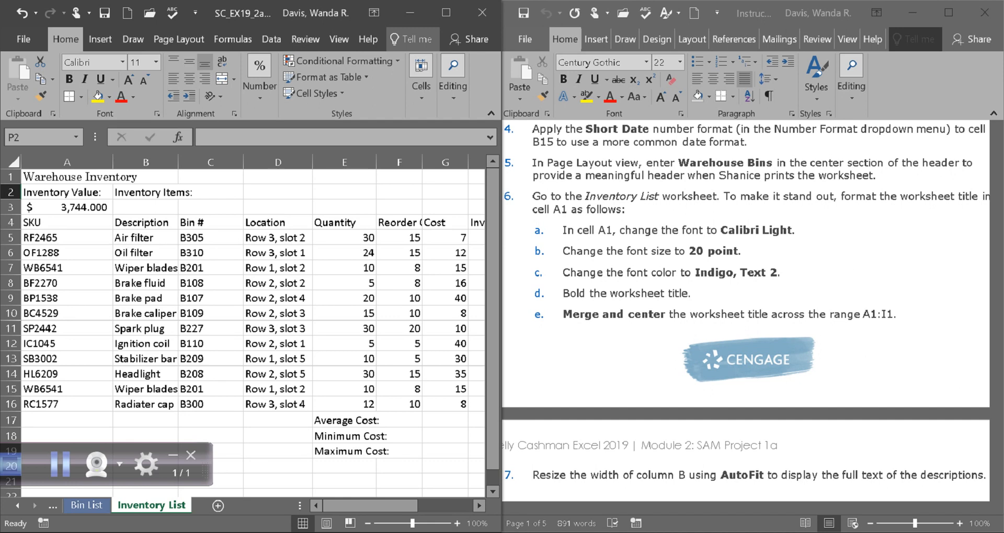
{"action": "left_click", "coordinate": [742, 507]}
{"action": "mouse_move", "coordinate": [743, 507]}
{"action": "left_mouse_down"}
{"action": "mouse_move", "coordinate": [756, 508]}
{"action": "mouse_move", "coordinate": [742, 507]}
{"action": "left_mouse_up"}
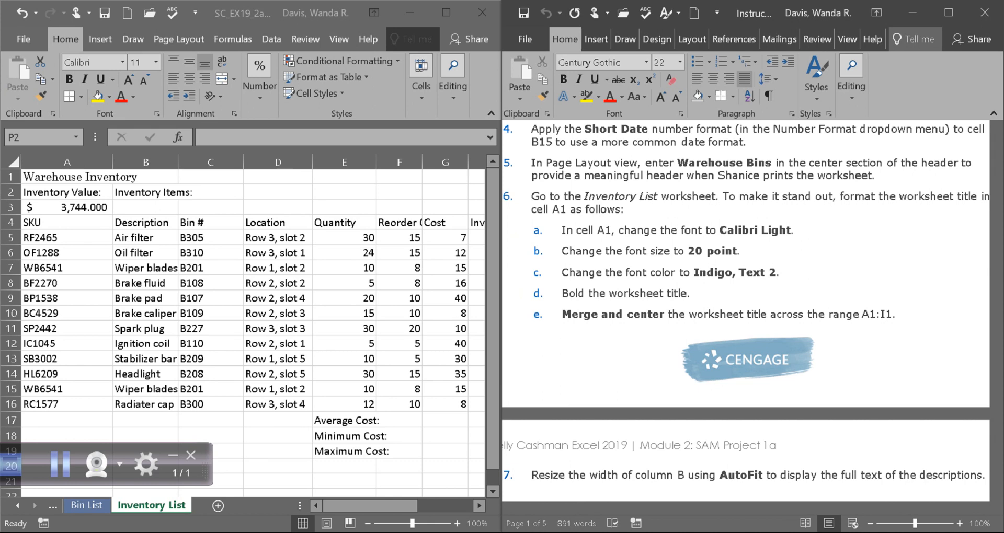
{"action": "left_click", "coordinate": [67, 177]}
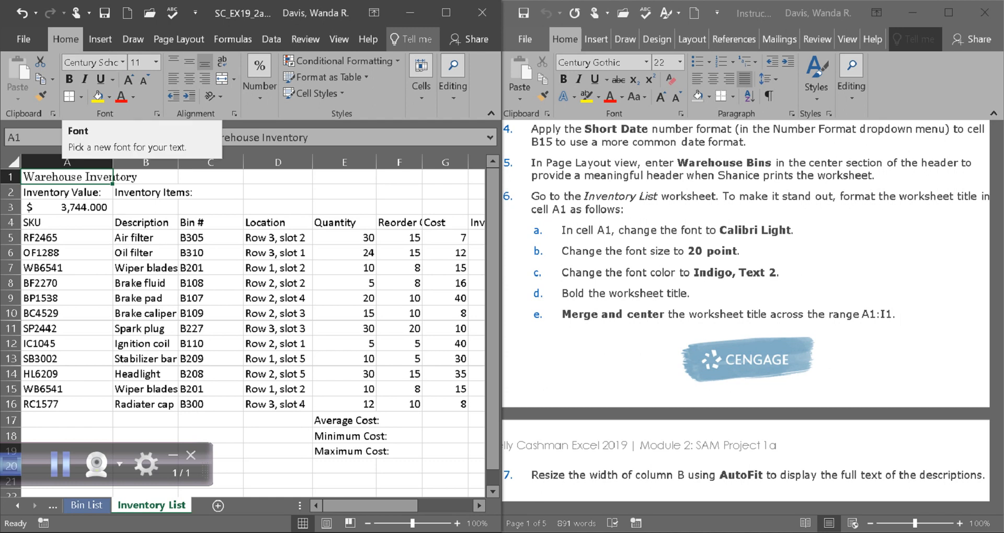
{"action": "left_click", "coordinate": [123, 62]}
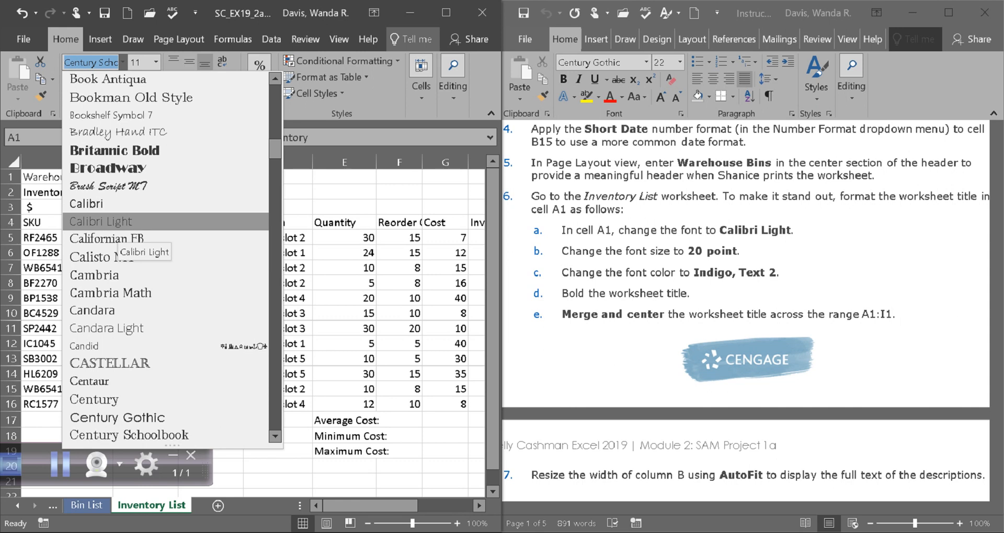
{"action": "left_click", "coordinate": [115, 224]}
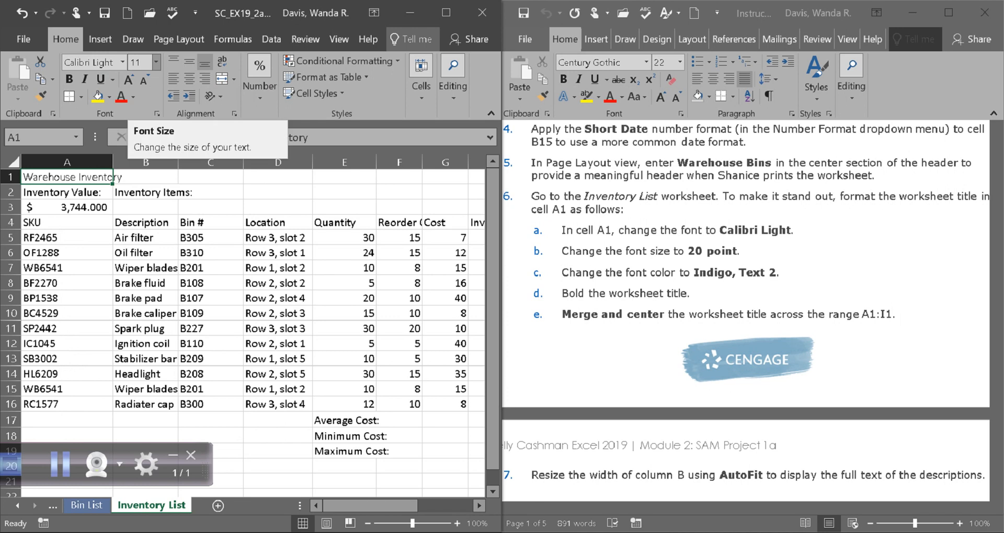
{"action": "left_click", "coordinate": [156, 62]}
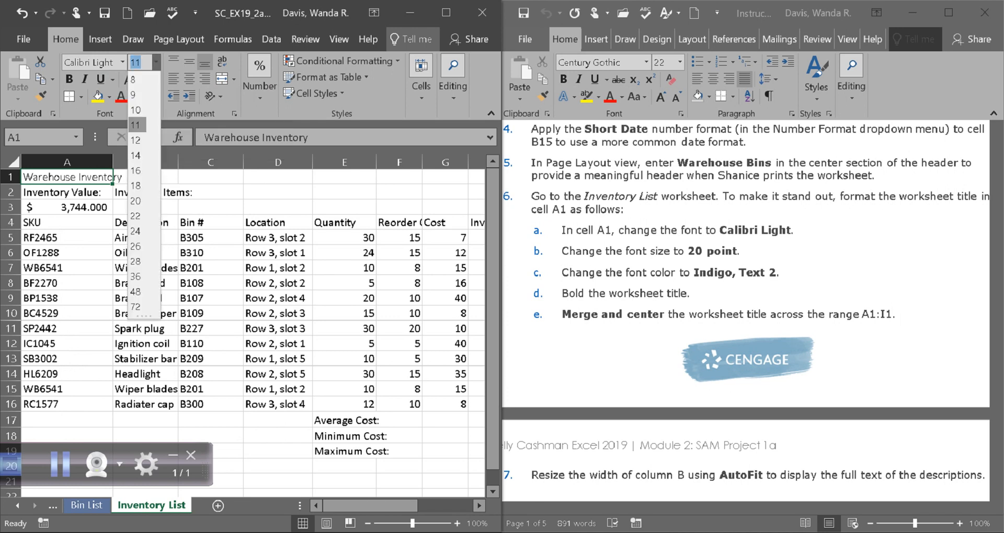
{"action": "left_click", "coordinate": [137, 201]}
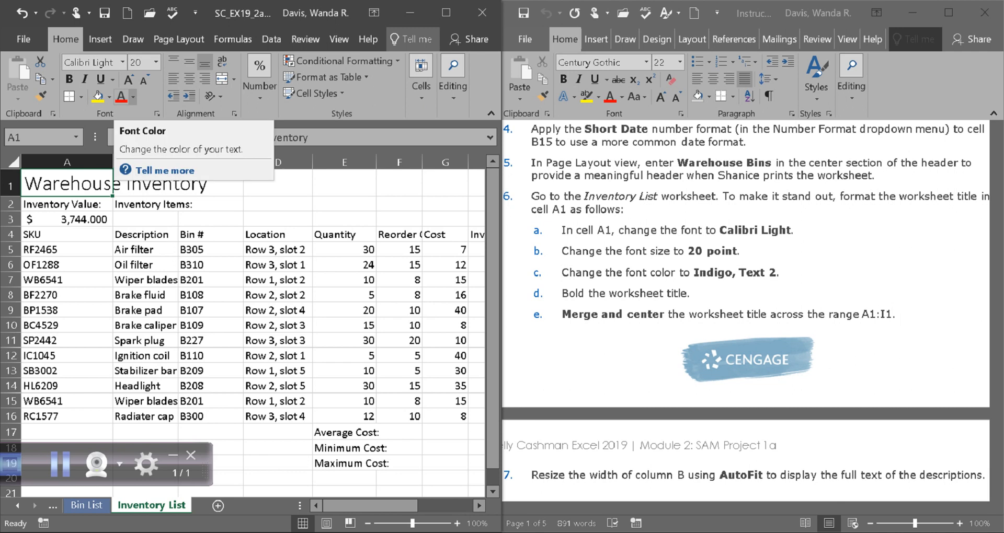
Step: Change the font color of the title in cell A1 to Indigo, Text 2 and make it bold
{"action": "left_click", "coordinate": [133, 97]}
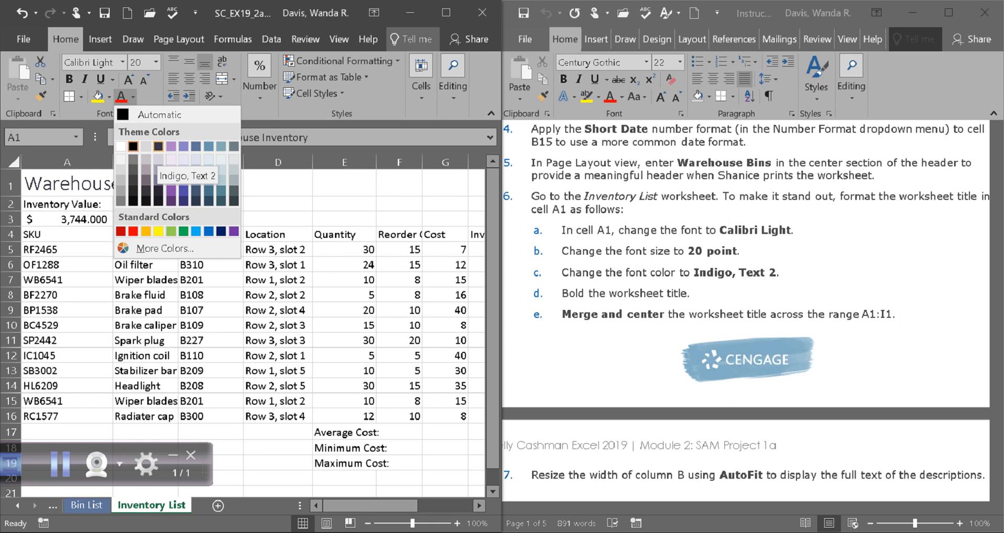
{"action": "left_click", "coordinate": [158, 147]}
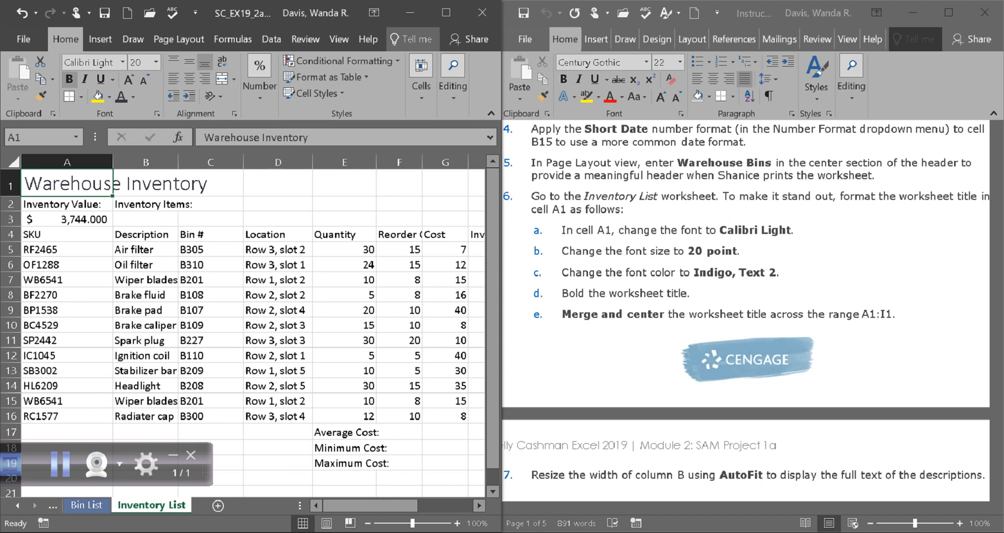
{"action": "left_click", "coordinate": [68, 79]}
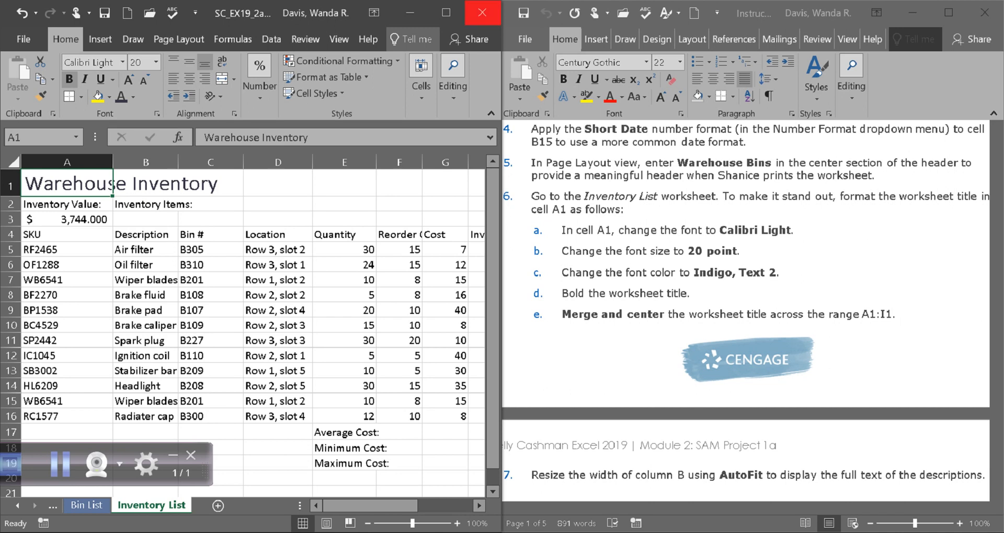
Step: Merge the worksheet title cells across the range A1:I1 with the Merge Cells option
{"action": "left_click", "coordinate": [446, 12]}
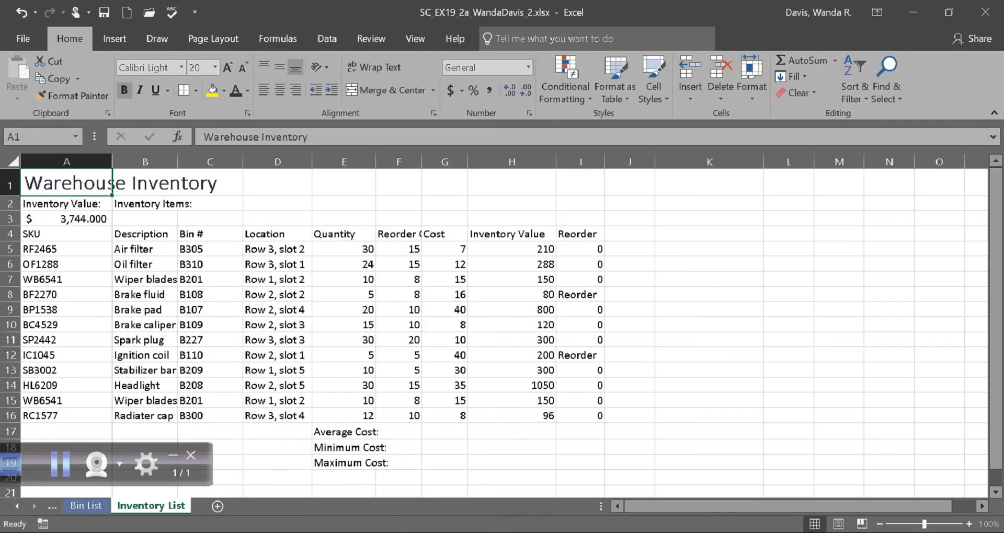
{"action": "left_click_drag", "start_coordinate": [111, 183], "coordinate": [580, 182]}
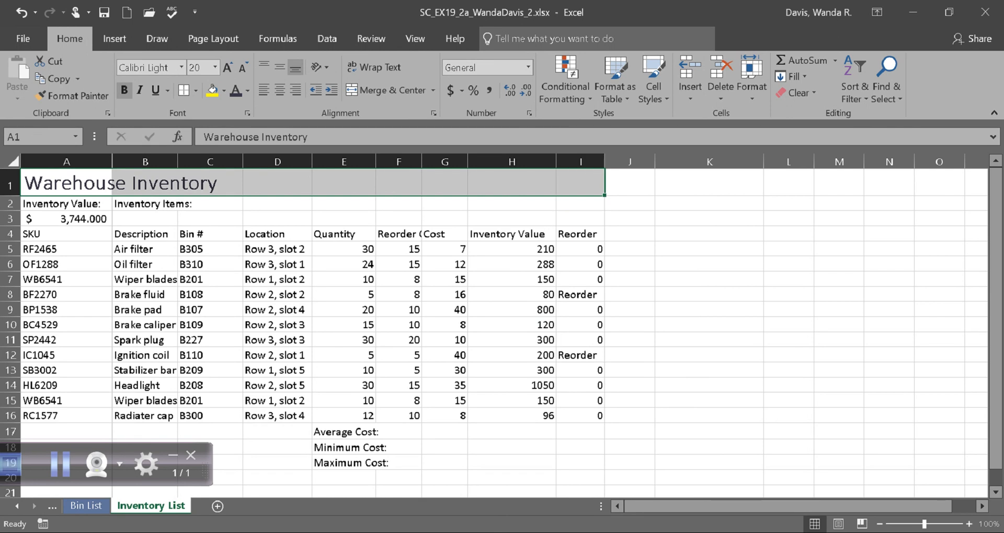
{"action": "left_click", "coordinate": [66, 183]}
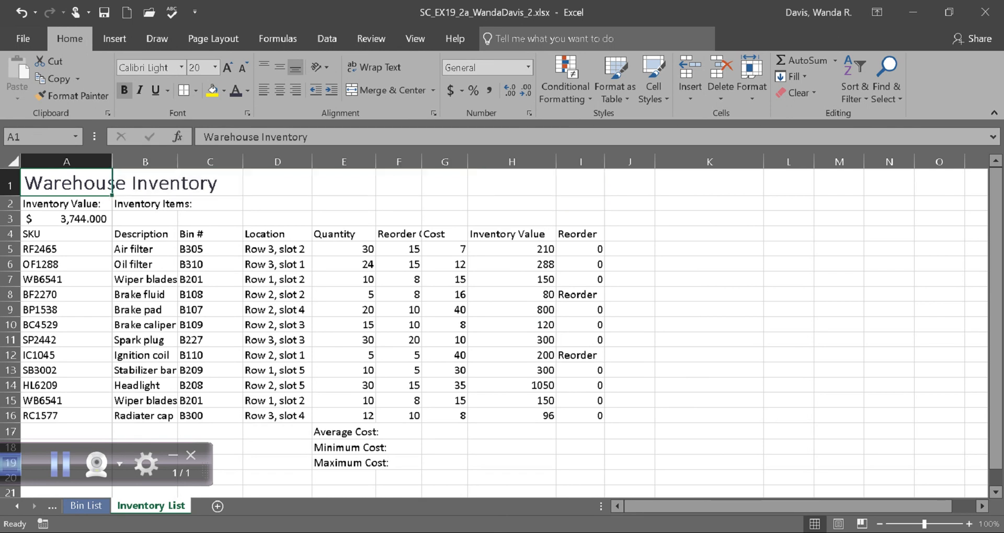
{"action": "left_click_drag", "start_coordinate": [66, 183], "coordinate": [580, 183]}
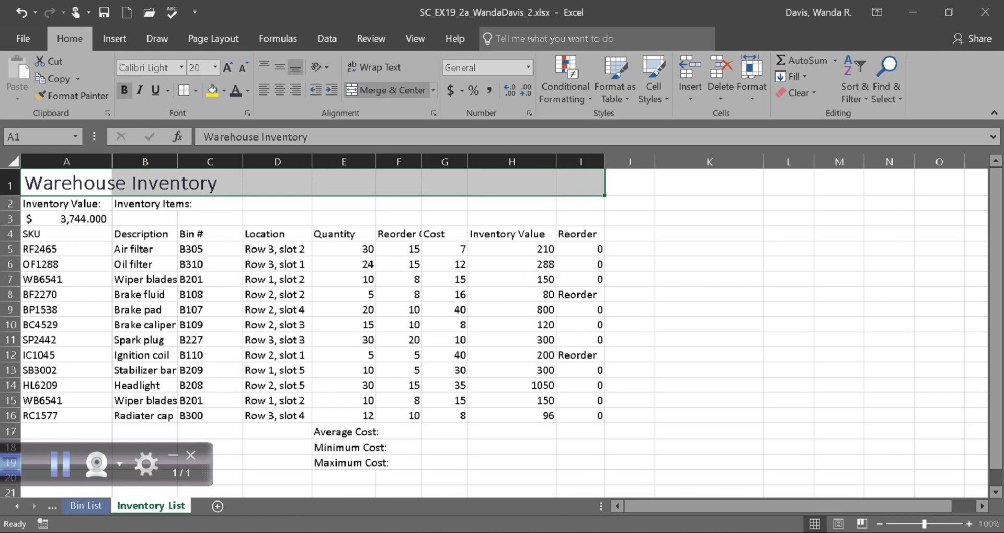
{"action": "left_click", "coordinate": [433, 90]}
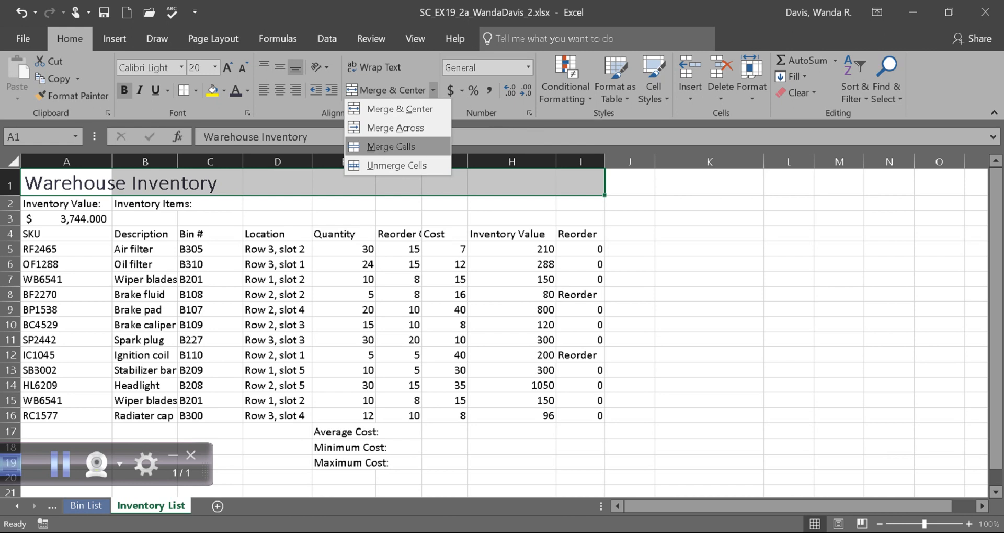
{"action": "left_click", "coordinate": [391, 147]}
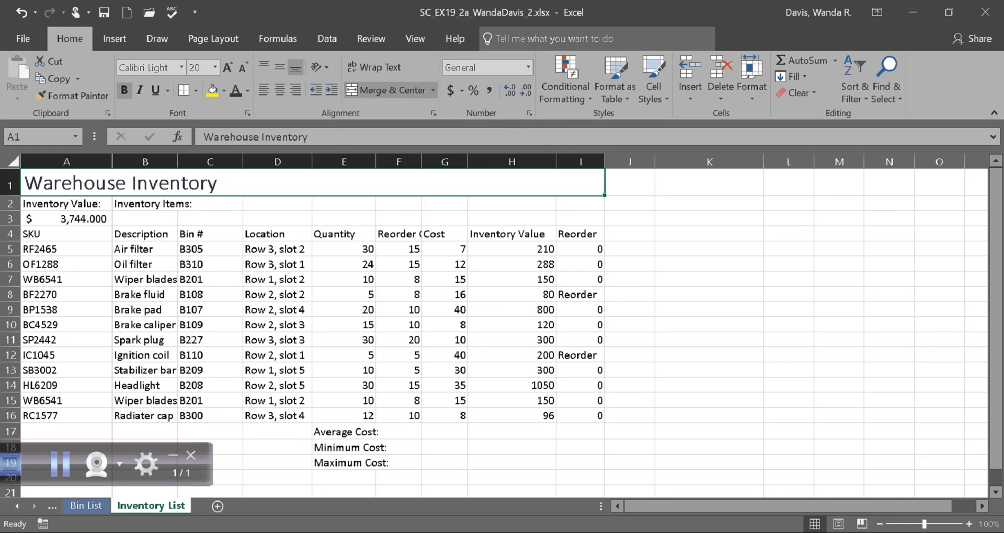
Step: Undo the plain merge of the title range A1:I1
{"action": "left_click", "coordinate": [433, 90]}
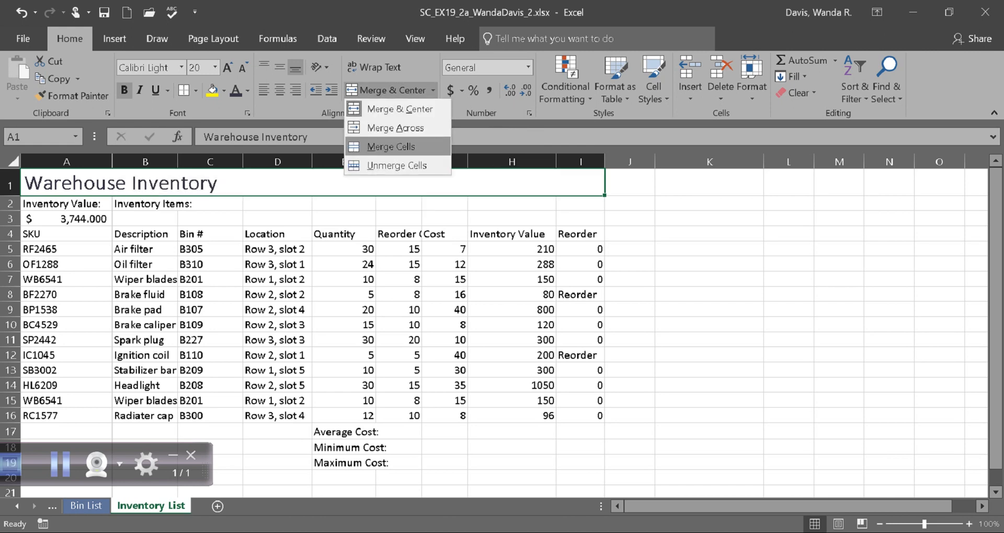
{"action": "left_click", "coordinate": [391, 146]}
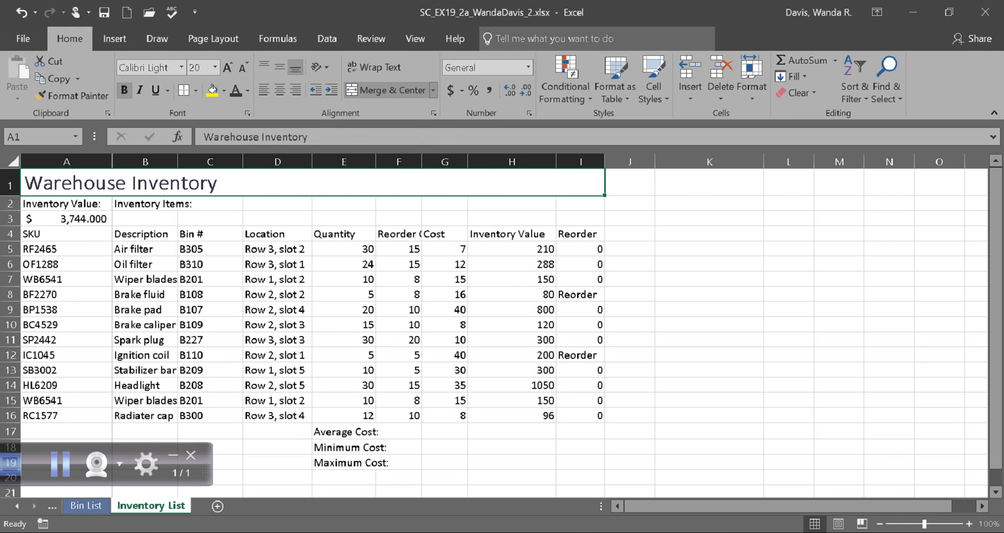
{"action": "left_click", "coordinate": [433, 90]}
{"action": "left_click", "coordinate": [391, 146]}
{"action": "left_click", "coordinate": [949, 12]}
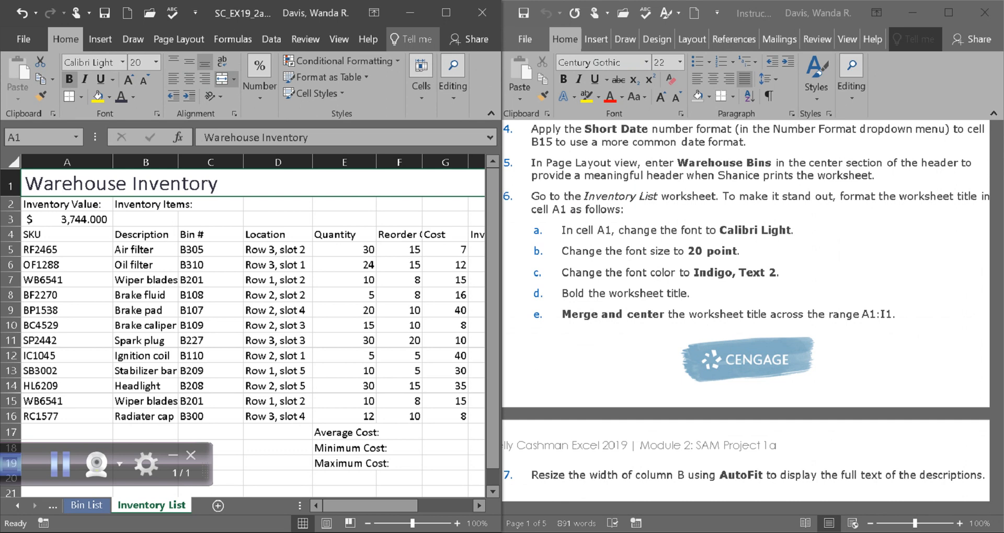
{"action": "left_click", "coordinate": [446, 12]}
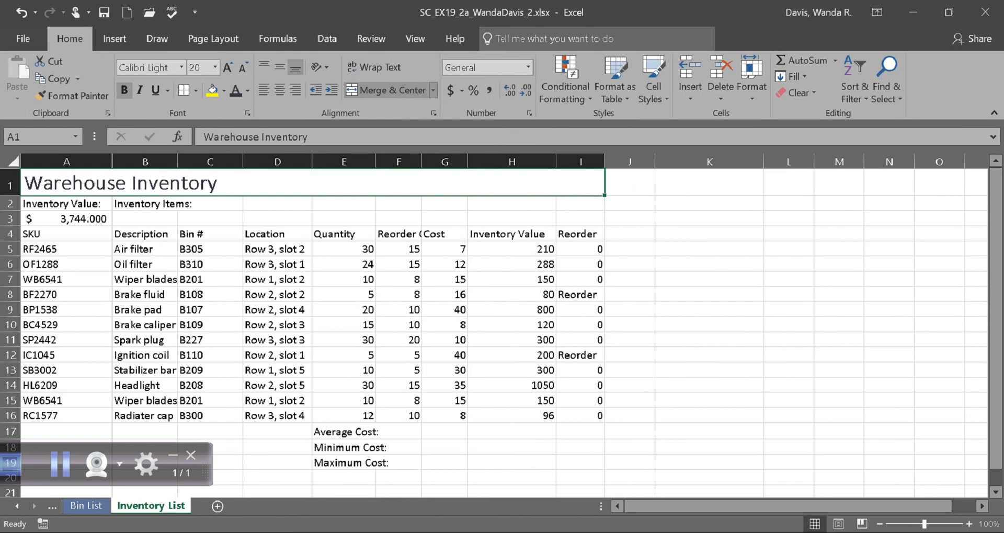
{"action": "left_click", "coordinate": [433, 90]}
{"action": "left_click", "coordinate": [400, 109]}
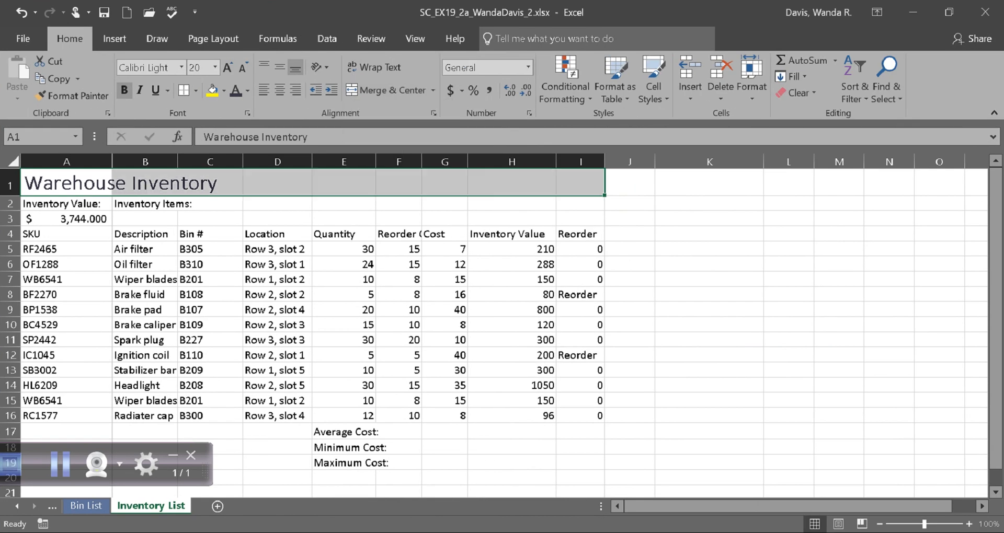
{"action": "left_click", "coordinate": [61, 464]}
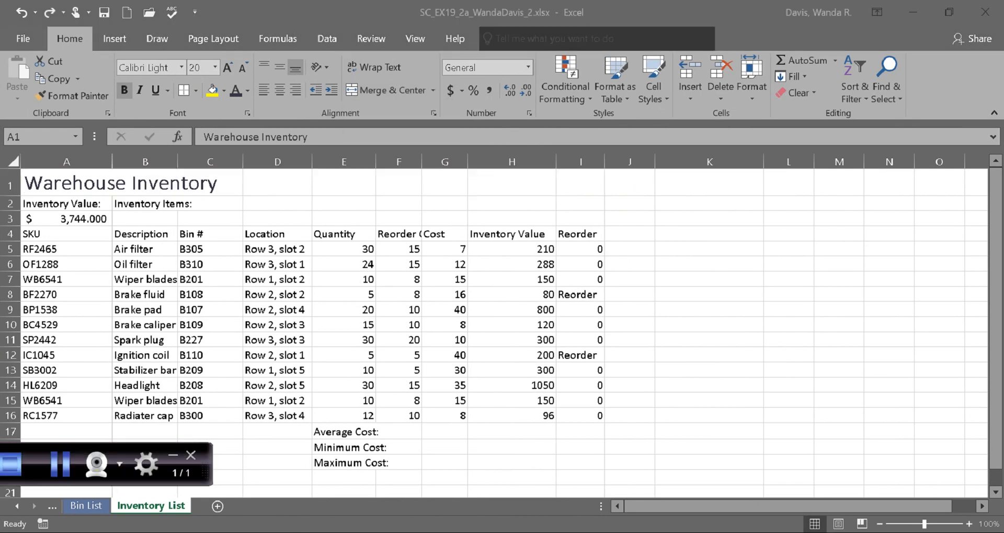
Step: Merge and center the worksheet title across the range A1:I1
{"action": "double_click", "coordinate": [26, 183]}
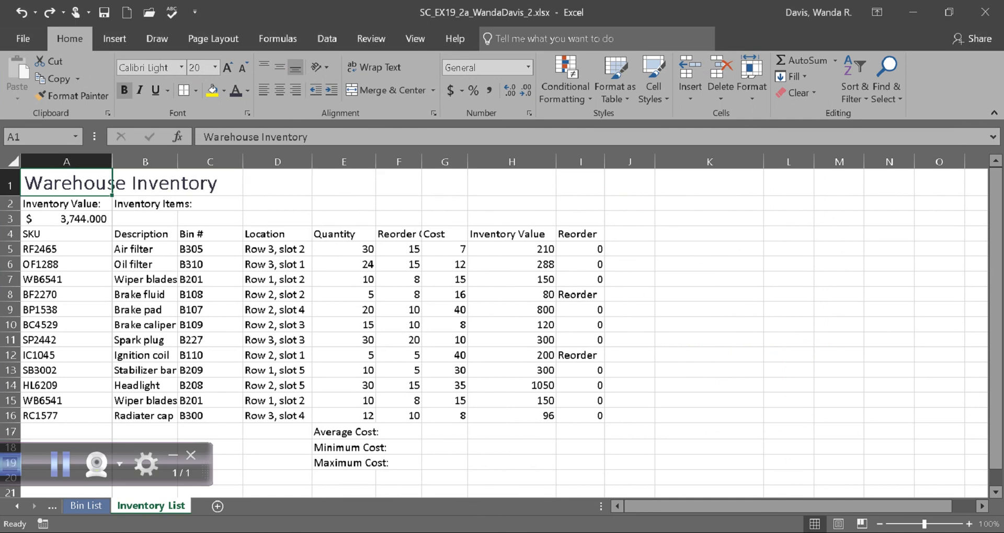
{"action": "left_click", "coordinate": [512, 234]}
{"action": "left_click_drag", "start_coordinate": [66, 184], "coordinate": [580, 183]}
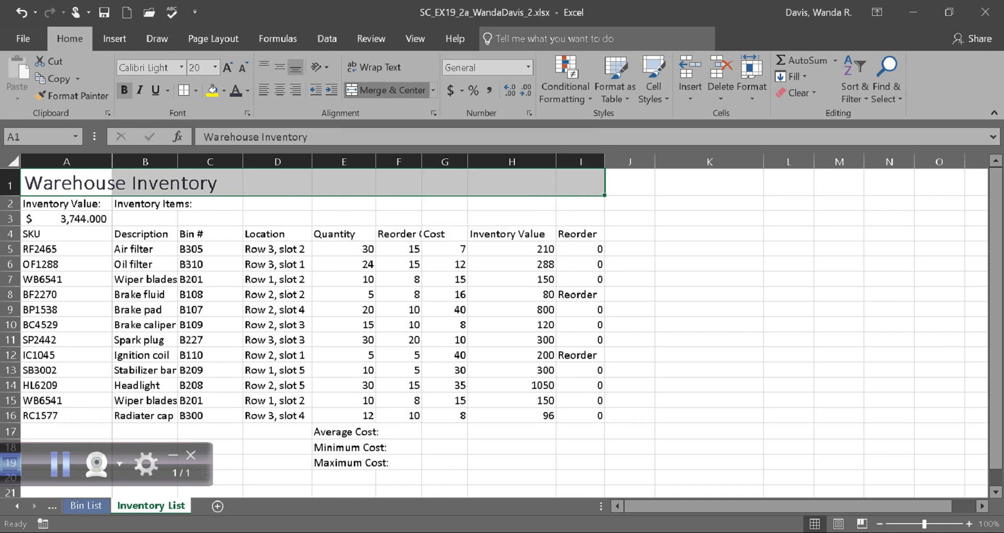
{"action": "left_click", "coordinate": [384, 90]}
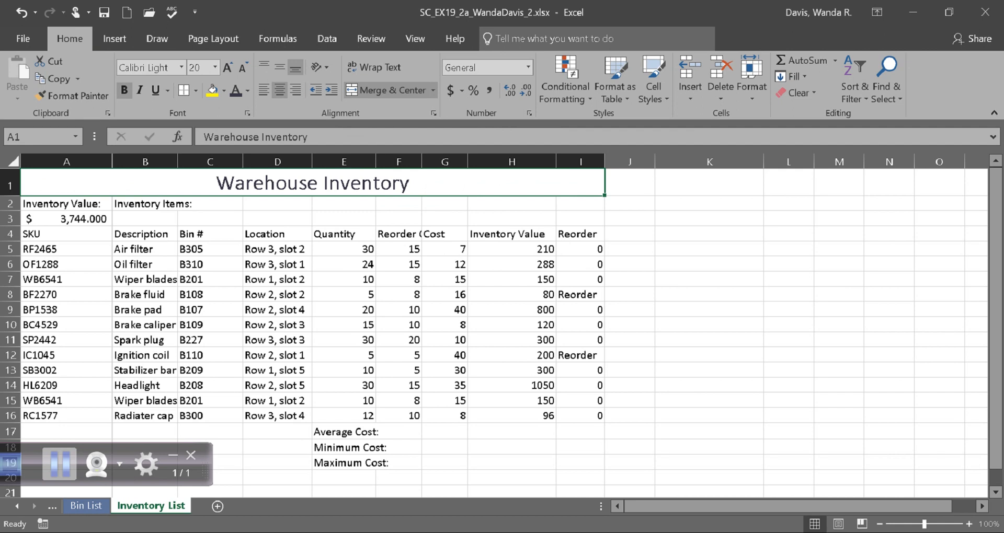
{"action": "left_click", "coordinate": [59, 463]}
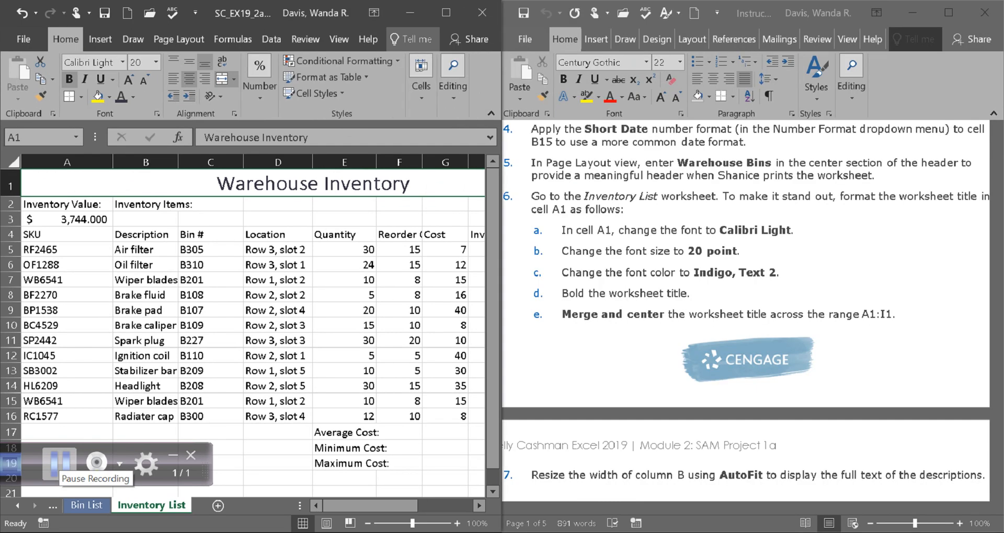
Step: Look through the remaining project steps in the Word instruction document, from step 7 through step 21
{"action": "scroll", "coordinate": [748, 313], "scroll_direction": "down", "scroll_amount": 3}
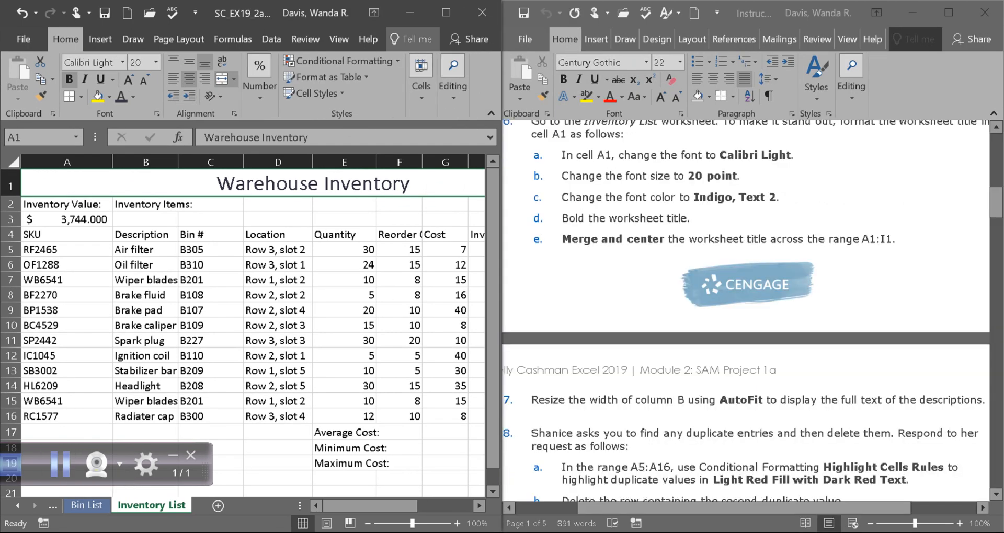
{"action": "scroll", "coordinate": [747, 311], "scroll_direction": "down", "scroll_amount": 3}
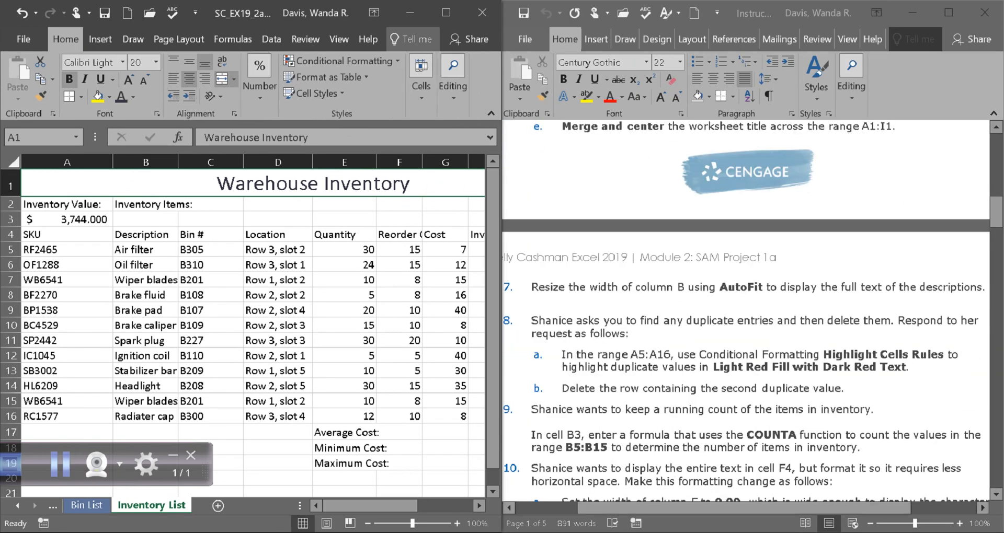
{"action": "scroll", "coordinate": [747, 311], "scroll_direction": "down", "scroll_amount": 1}
{"action": "scroll", "coordinate": [746, 317], "scroll_direction": "down", "scroll_amount": 5}
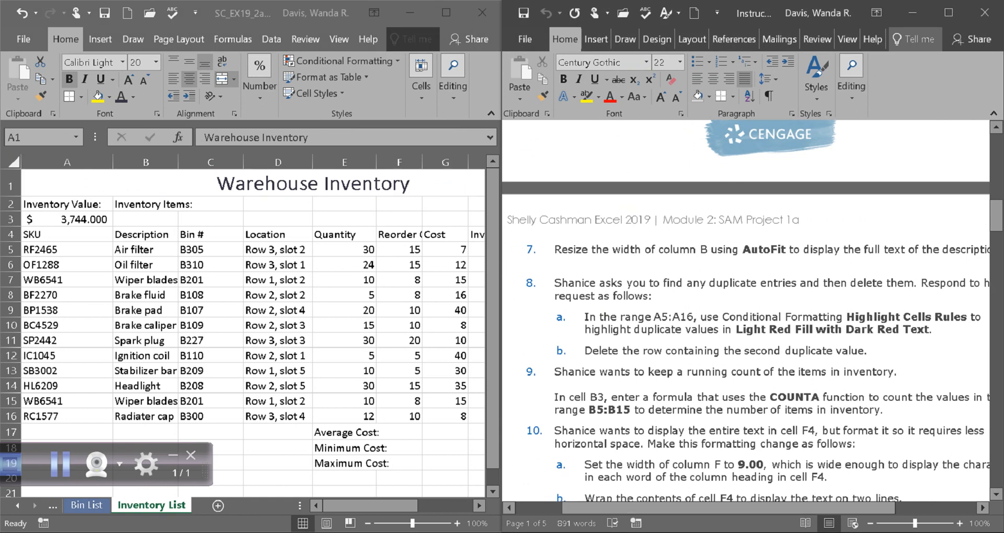
{"action": "scroll", "coordinate": [745, 316], "scroll_direction": "down", "scroll_amount": 15}
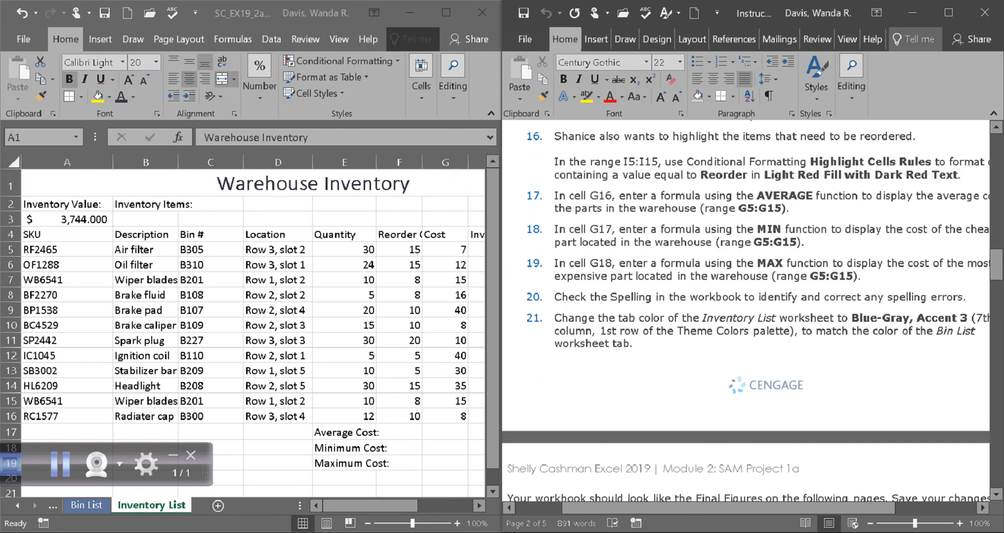
{"action": "scroll", "coordinate": [745, 317], "scroll_direction": "up", "scroll_amount": 5}
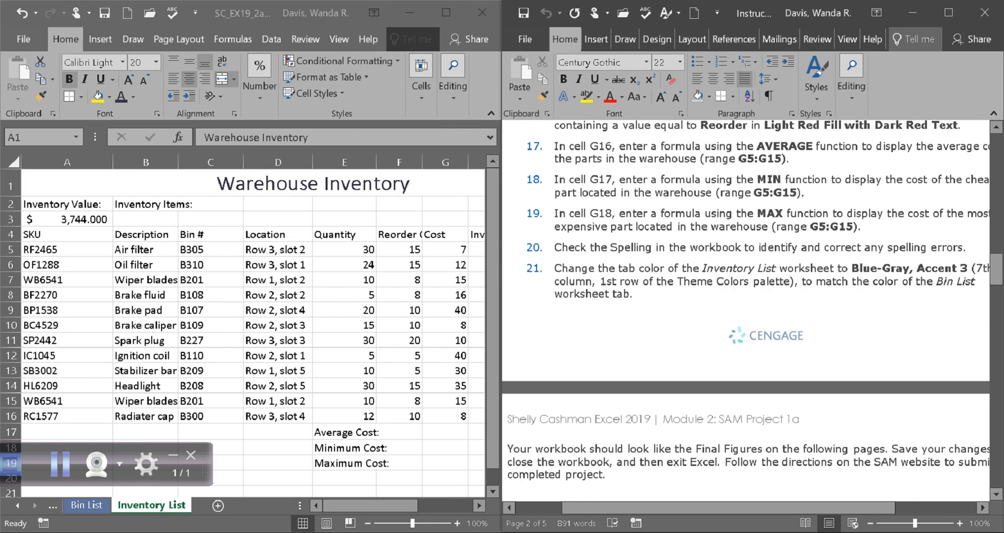
{"action": "scroll", "coordinate": [745, 316], "scroll_direction": "left", "scroll_amount": 1}
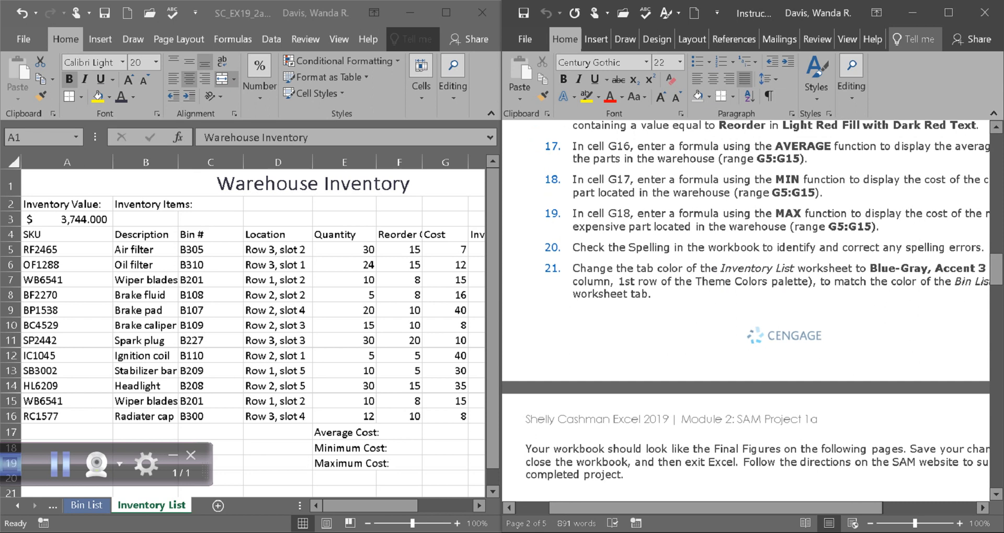
{"action": "scroll", "coordinate": [745, 316], "scroll_direction": "up", "scroll_amount": 5}
{"action": "scroll", "coordinate": [745, 317], "scroll_direction": "up", "scroll_amount": 15}
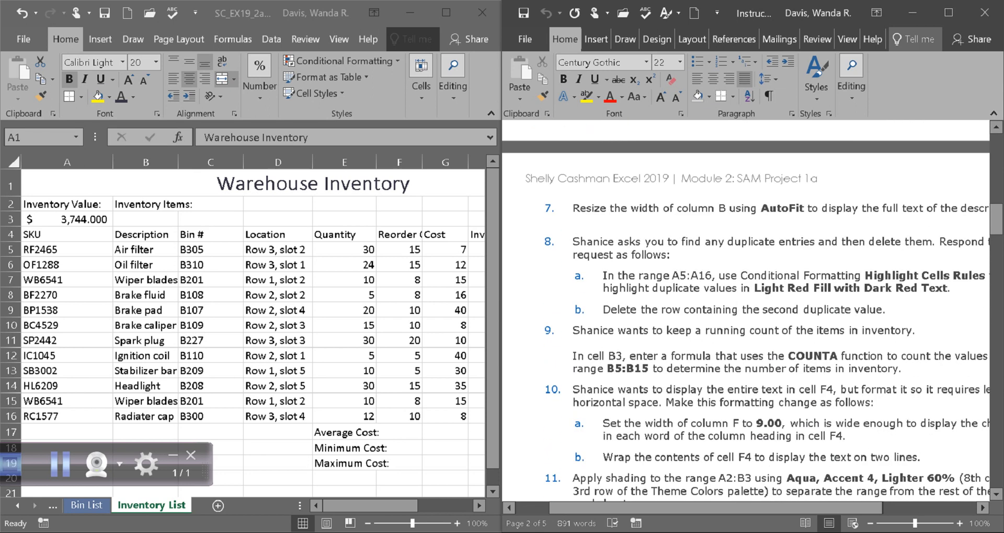
{"action": "scroll", "coordinate": [745, 317], "scroll_direction": "down", "scroll_amount": 1}
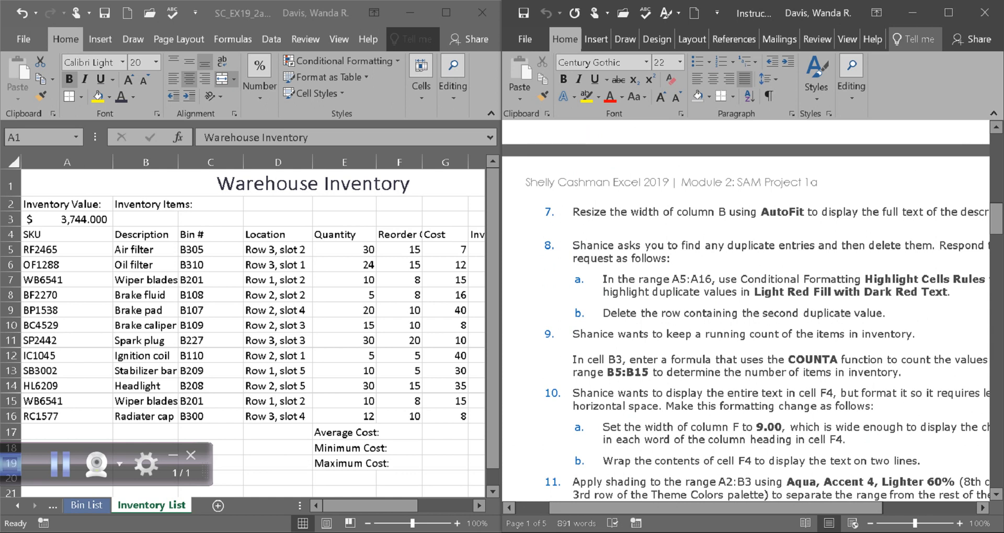
{"action": "scroll", "coordinate": [745, 316], "scroll_direction": "right", "scroll_amount": 2}
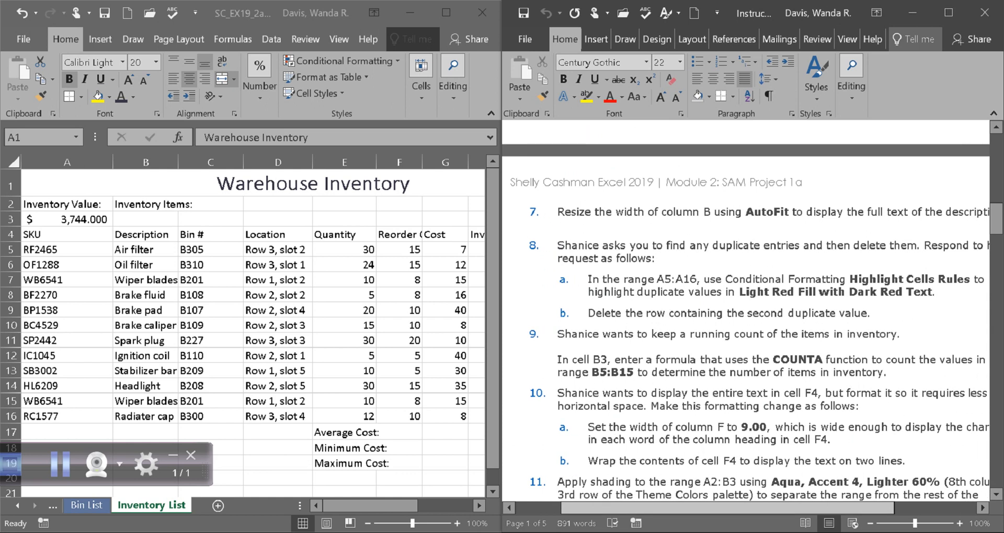
Step: Select column B of the Inventory List worksheet and maximize the workbook window
{"action": "mouse_move", "coordinate": [737, 508]}
{"action": "left_mouse_down"}
{"action": "mouse_move", "coordinate": [764, 507]}
{"action": "mouse_move", "coordinate": [720, 507]}
{"action": "mouse_move", "coordinate": [736, 507]}
{"action": "left_mouse_up"}
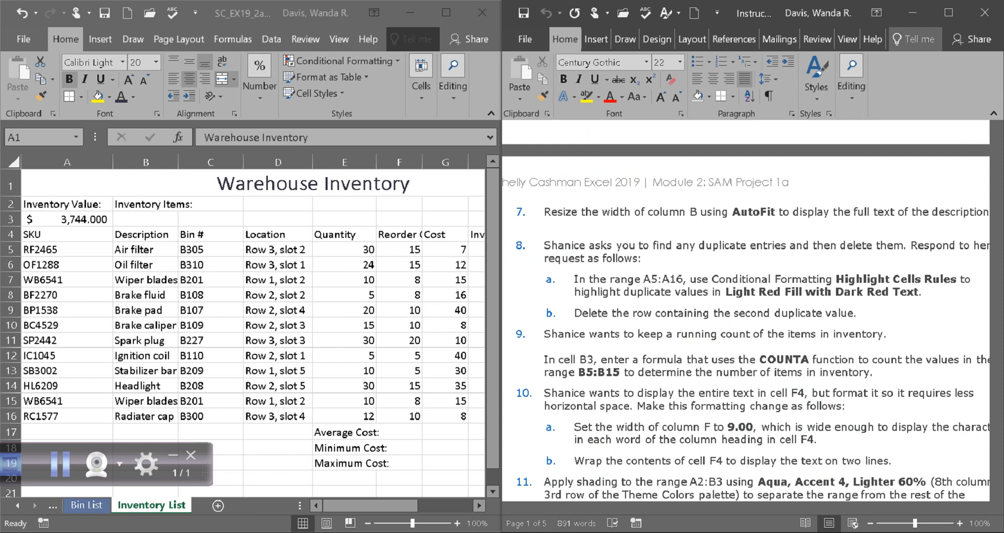
{"action": "left_click", "coordinate": [146, 162]}
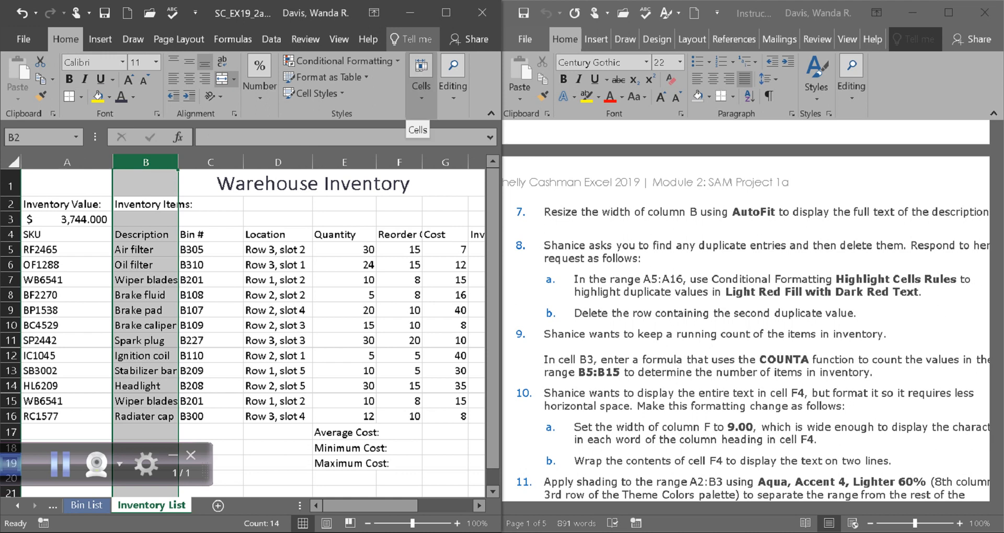
{"action": "left_click", "coordinate": [446, 12]}
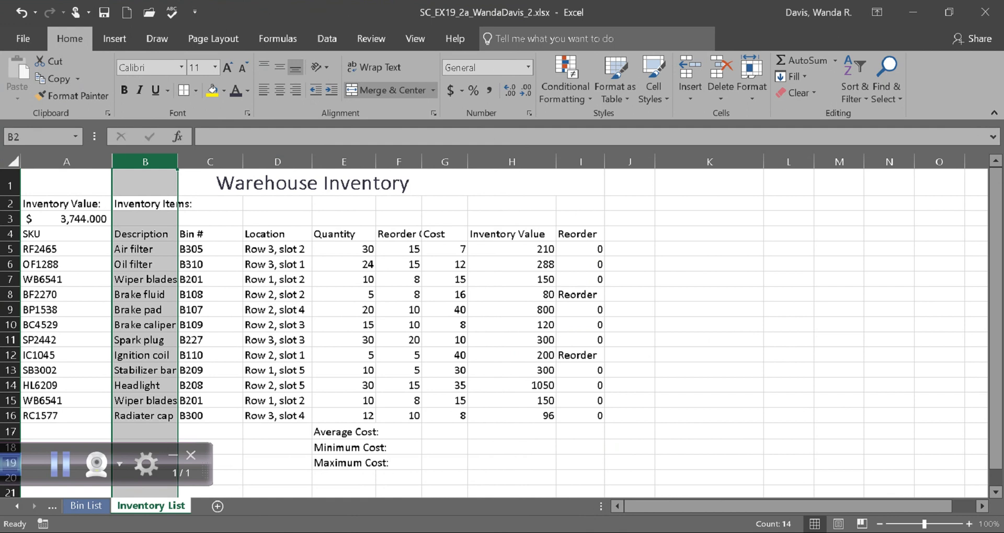
{"action": "right_click", "coordinate": [158, 162]}
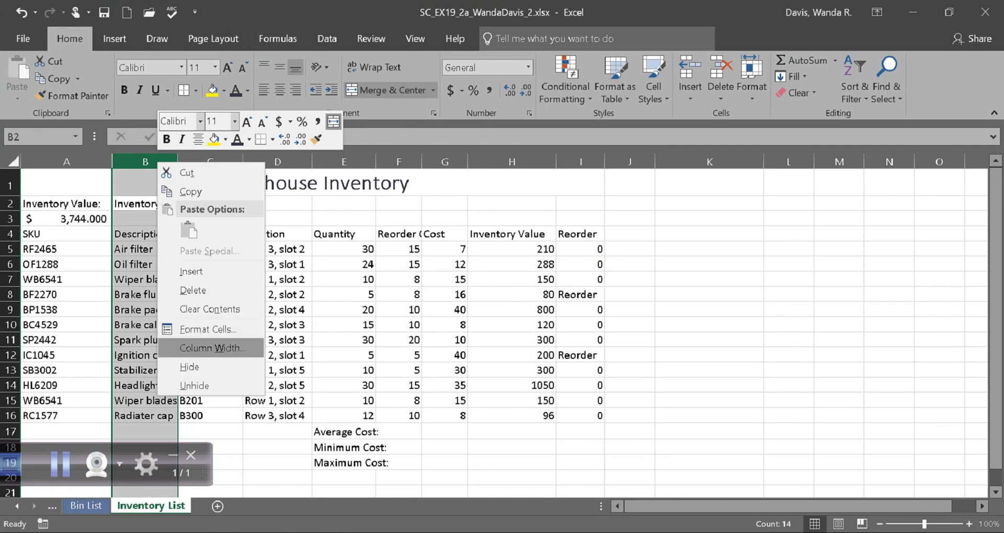
{"action": "left_click", "coordinate": [213, 348]}
{"action": "left_click", "coordinate": [245, 361]}
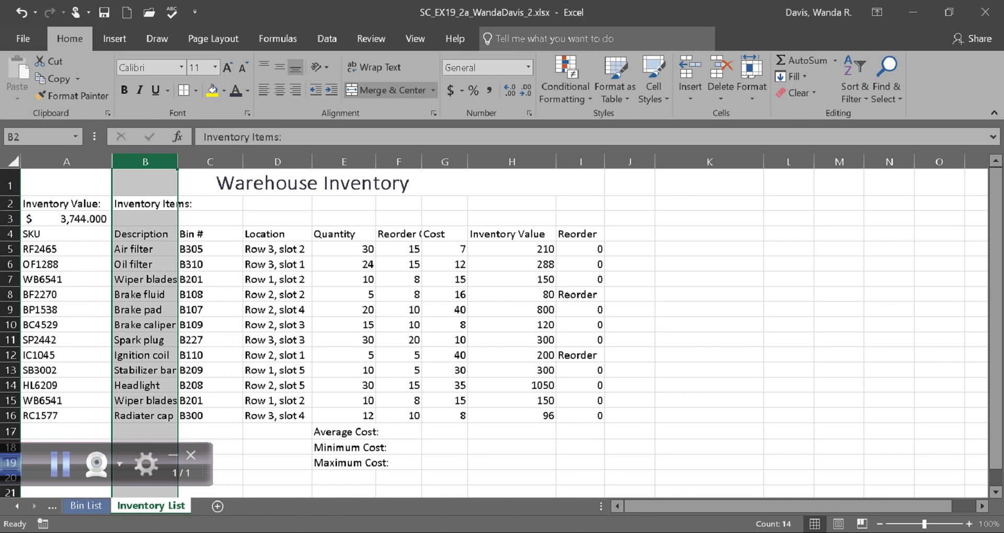
{"action": "left_click", "coordinate": [60, 464]}
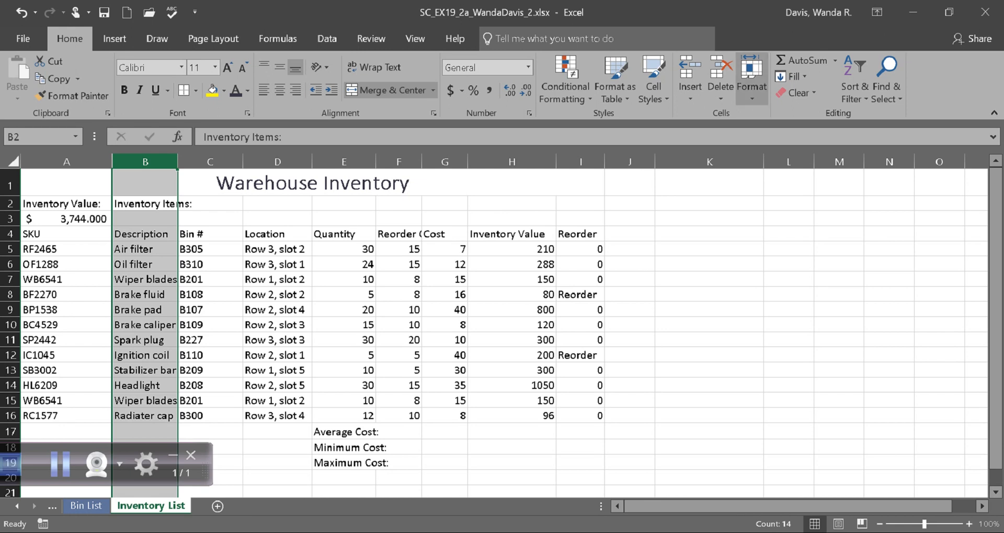
Step: AutoFit the width of column B on the Inventory List worksheet
{"action": "left_click", "coordinate": [751, 78]}
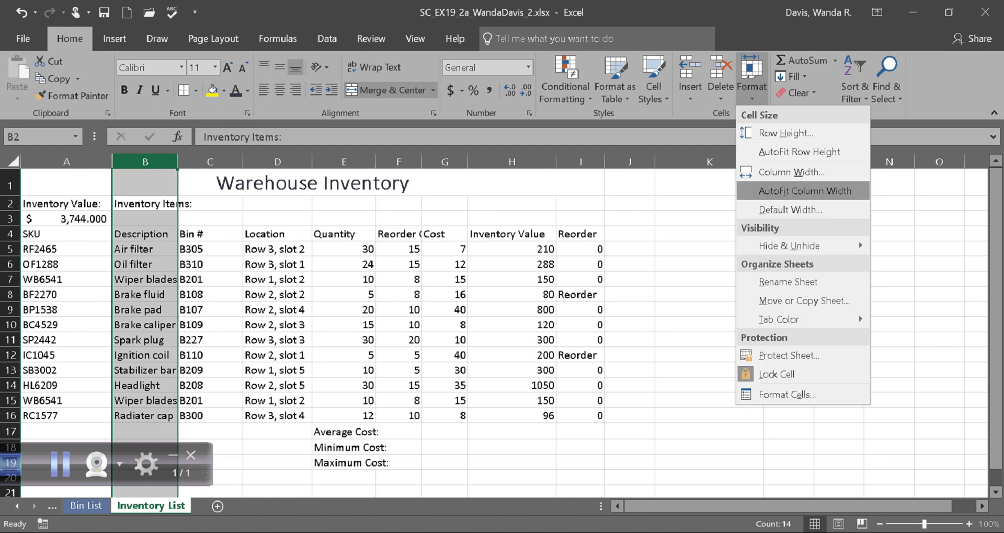
{"action": "left_click", "coordinate": [804, 191]}
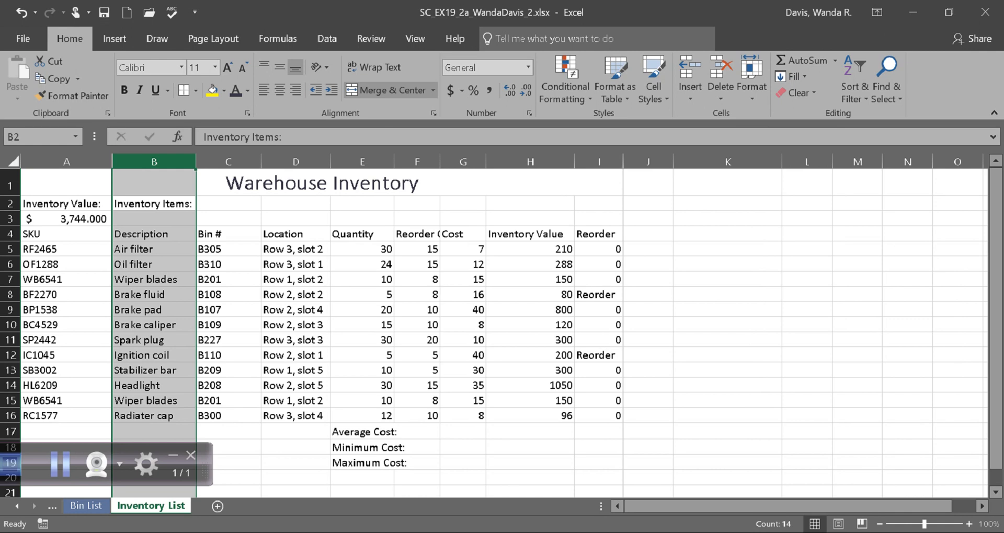
Step: Read the instructions from step 8 on in the Word document, covering duplicate values, the item count and formatting
{"action": "mouse_move", "coordinate": [346, 532]}
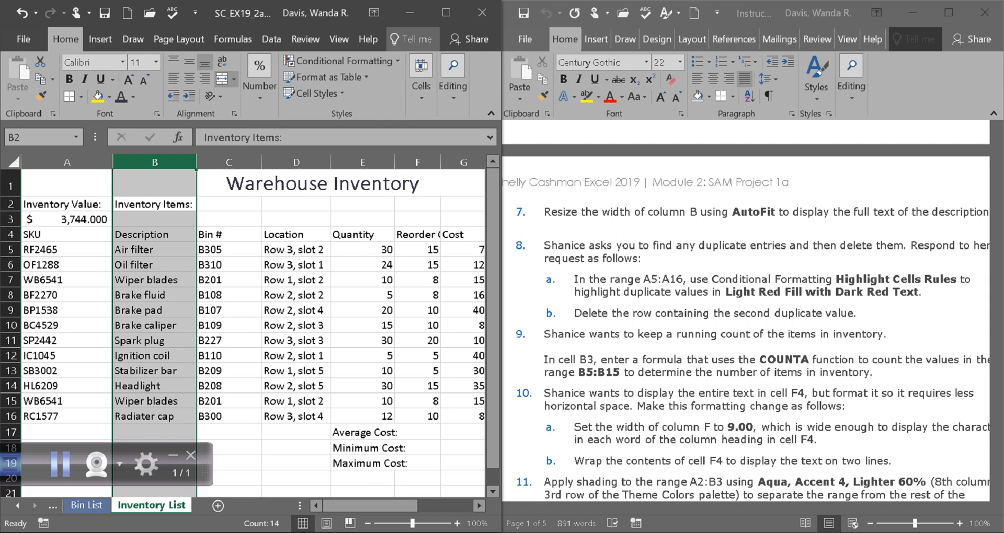
{"action": "scroll", "coordinate": [753, 317], "scroll_direction": "down", "scroll_amount": 1}
{"action": "left_click_drag", "start_coordinate": [996, 223], "coordinate": [995, 222]}
{"action": "scroll", "coordinate": [759, 310], "scroll_direction": "down", "scroll_amount": 1}
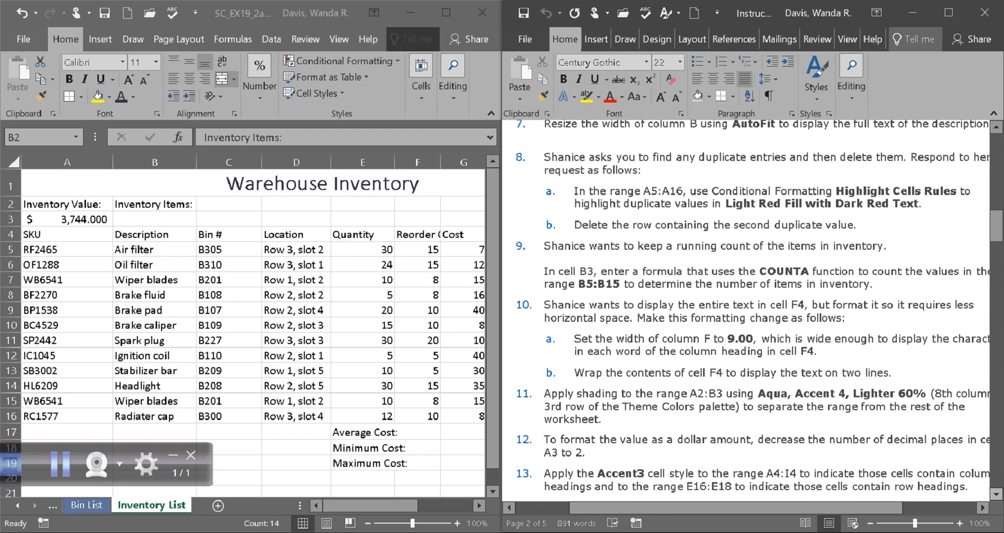
{"action": "left_click_drag", "start_coordinate": [736, 508], "coordinate": [747, 508]}
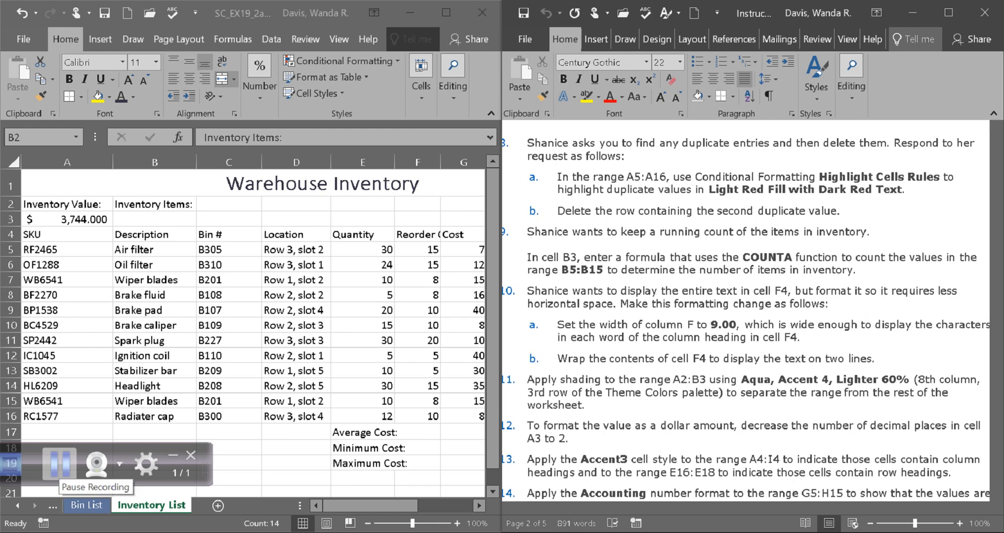
{"action": "left_click", "coordinate": [60, 463]}
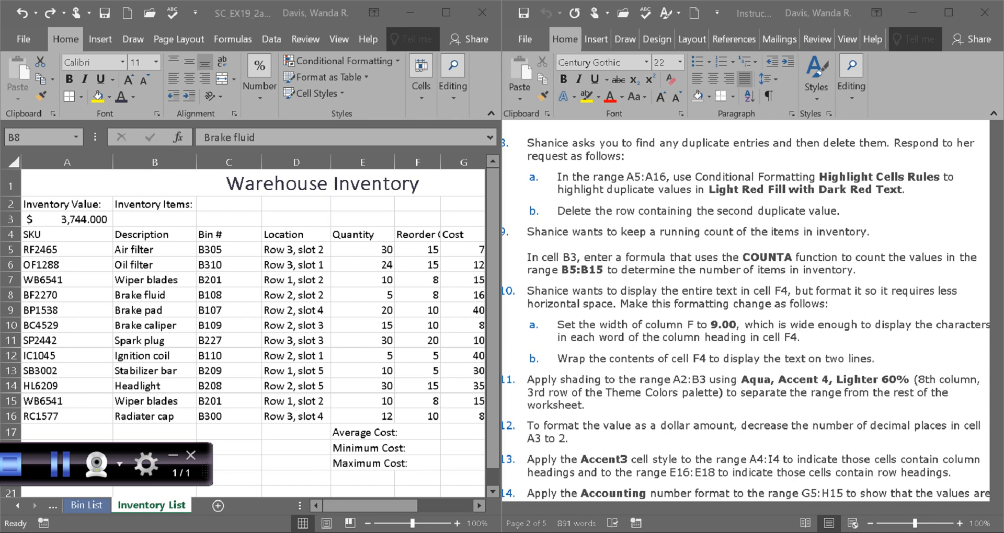
Step: Try highlighting duplicate values in A5:A16 with Light Red Fill with Dark Red Text, and undo the conditional formatting
{"action": "left_click", "coordinate": [67, 235]}
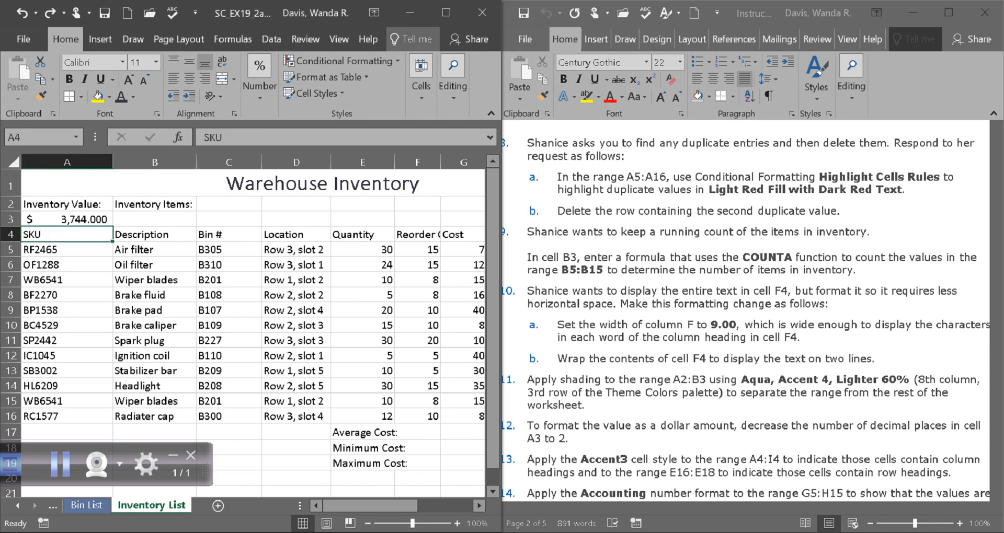
{"action": "left_click", "coordinate": [67, 249]}
{"action": "left_click_drag", "start_coordinate": [67, 250], "coordinate": [67, 416]}
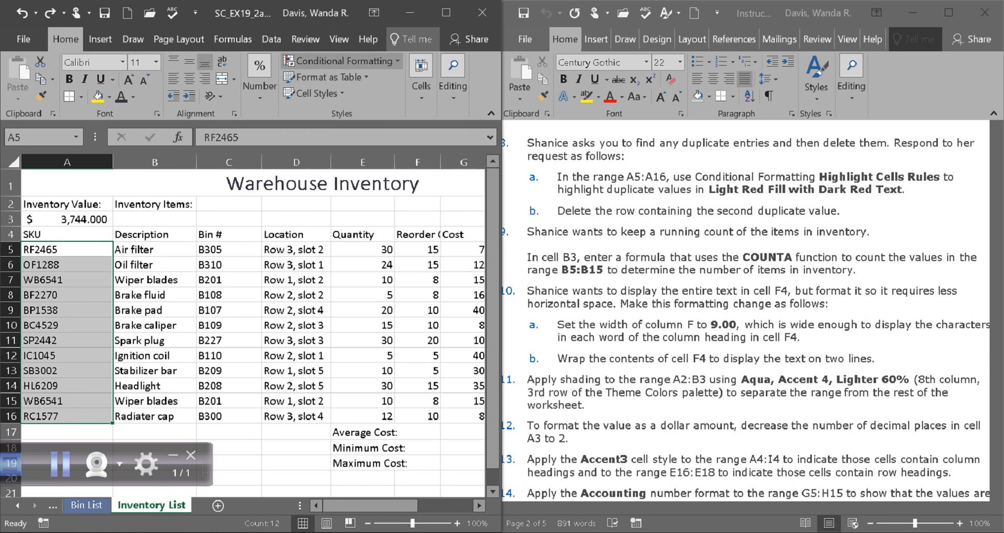
{"action": "left_click", "coordinate": [339, 61]}
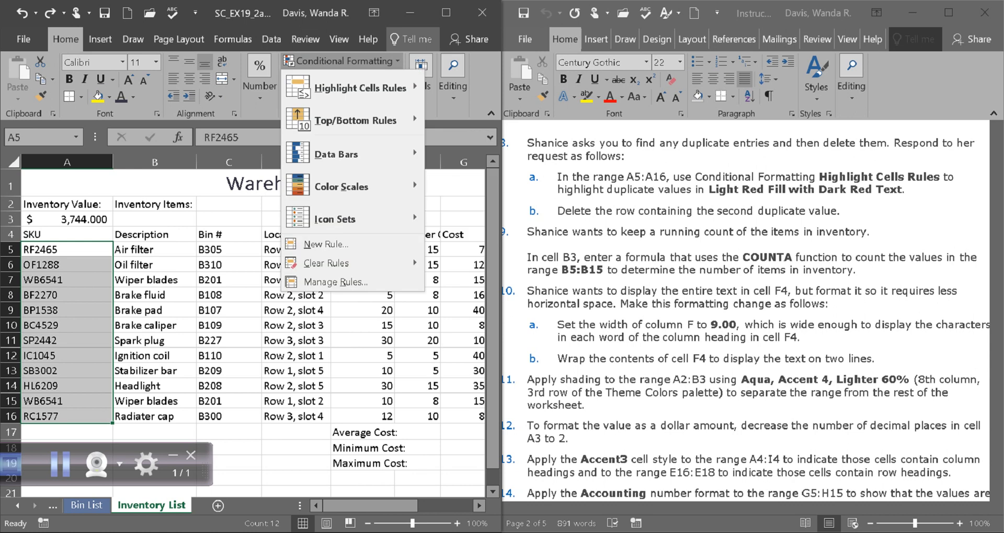
{"action": "mouse_move", "coordinate": [360, 88]}
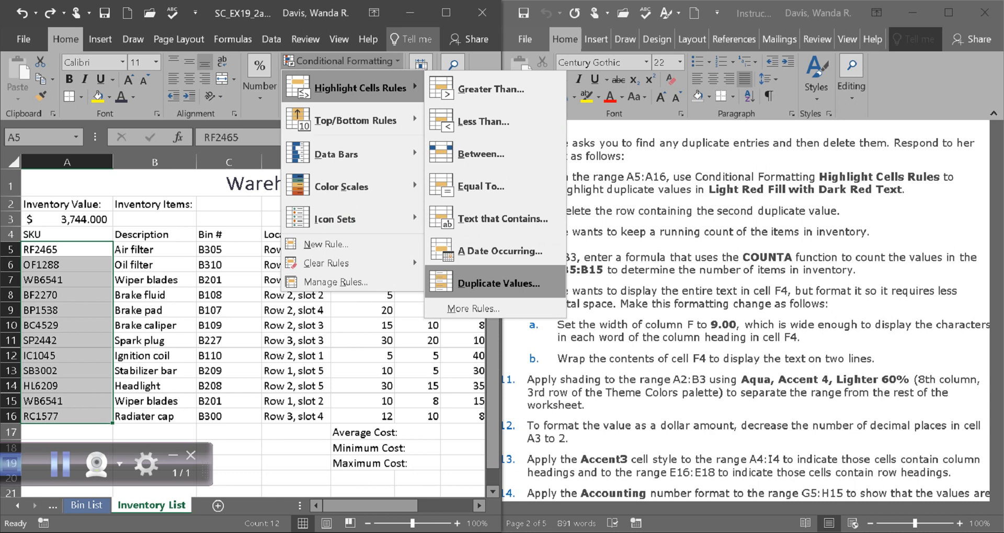
{"action": "left_click", "coordinate": [499, 283]}
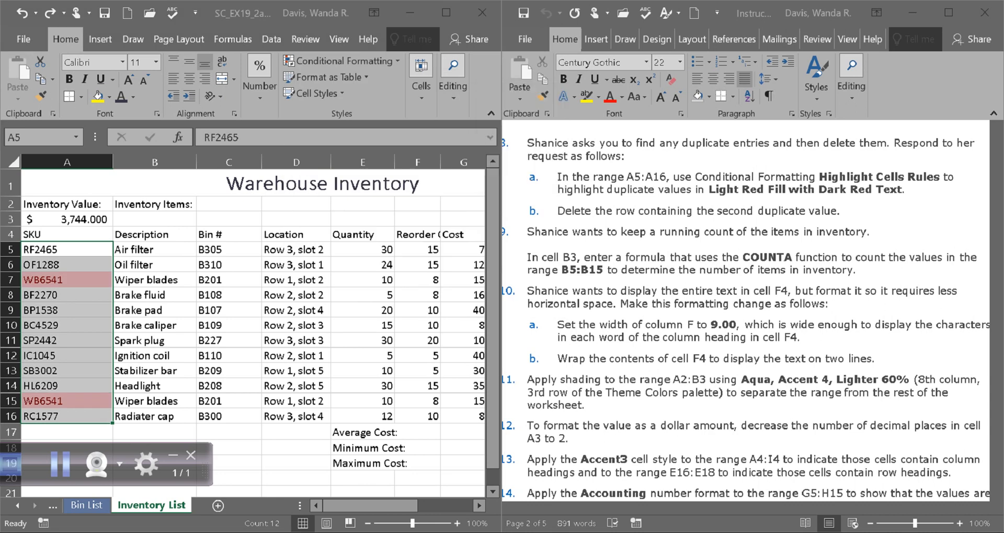
{"action": "left_click_drag", "start_coordinate": [517, 99], "coordinate": [333, 48]}
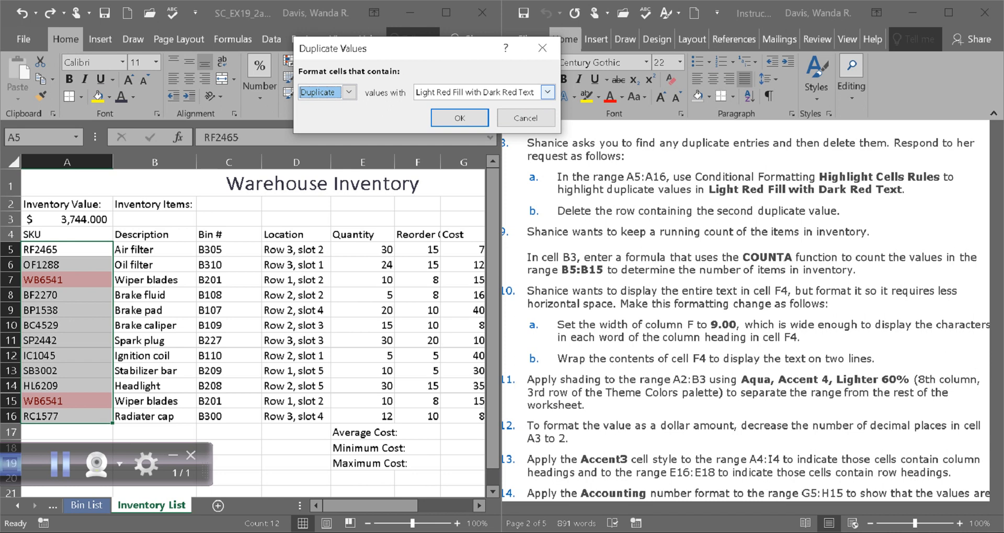
{"action": "left_click", "coordinate": [547, 92]}
{"action": "key", "text": "Up"}
{"action": "key", "text": "Up"}
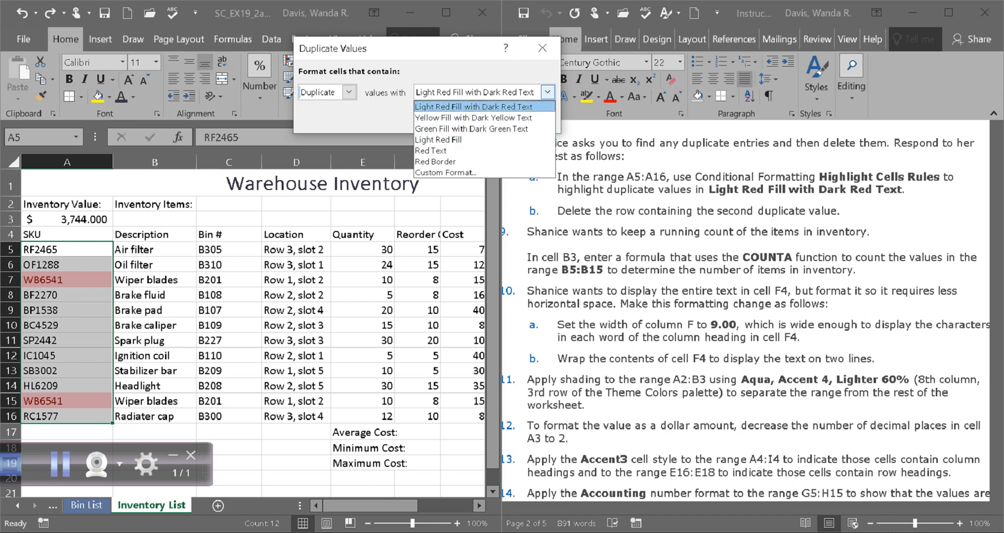
{"action": "key", "text": "Return"}
{"action": "key", "text": "Return"}
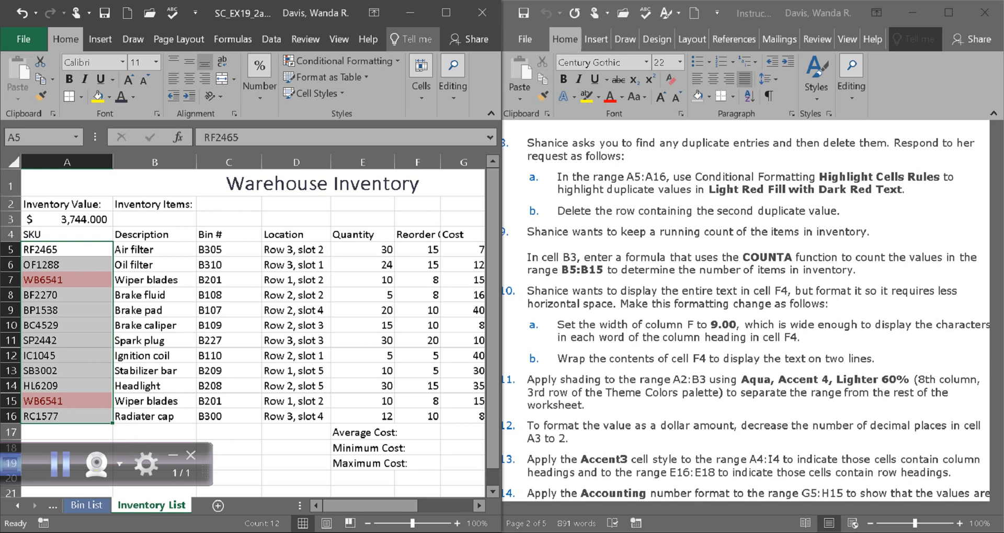
{"action": "left_click", "coordinate": [22, 13]}
Step: Apply a Duplicate Values highlight rule with Light Red Fill with Dark Red Text to the range A5:A16
{"action": "left_click", "coordinate": [155, 265]}
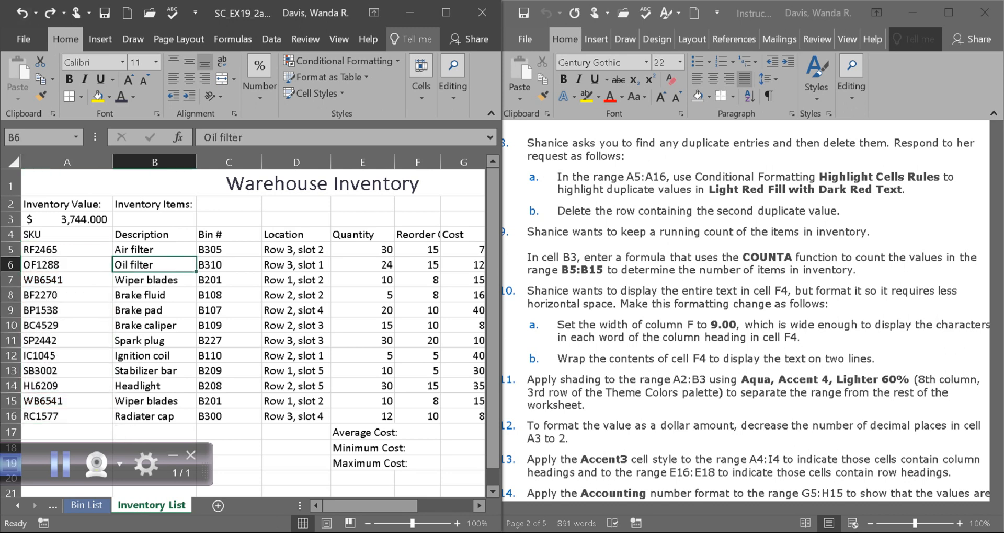
{"action": "left_click_drag", "start_coordinate": [41, 249], "coordinate": [42, 416]}
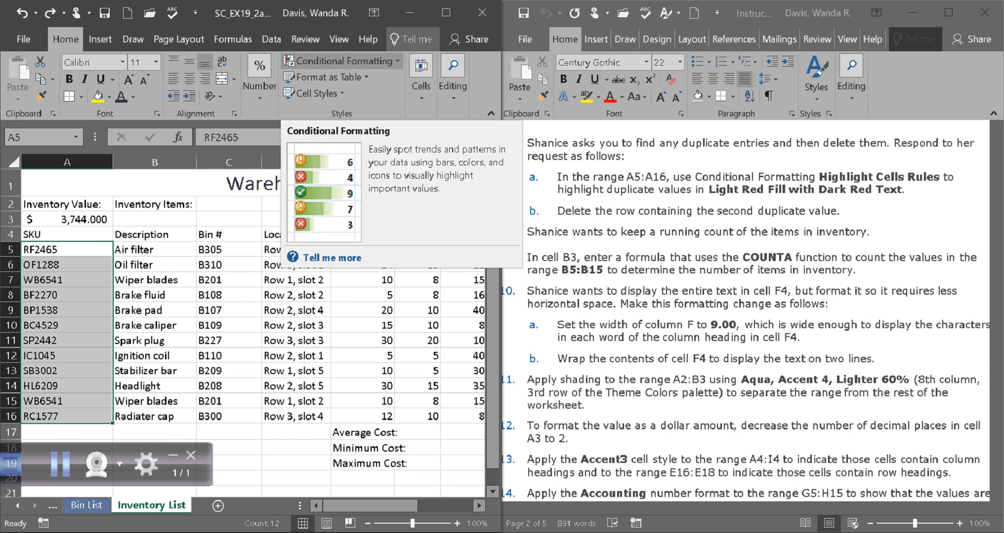
{"action": "left_click", "coordinate": [340, 60]}
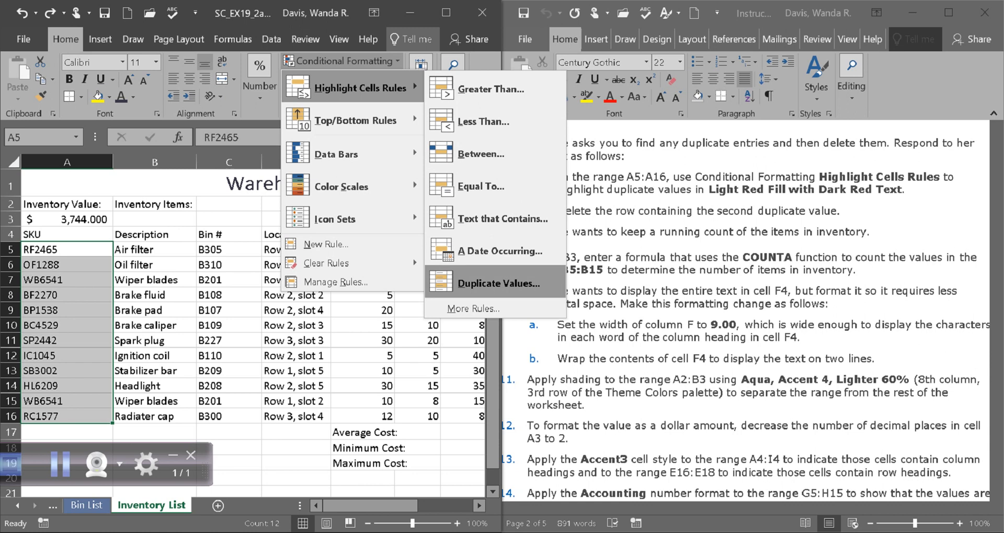
{"action": "left_click", "coordinate": [498, 282]}
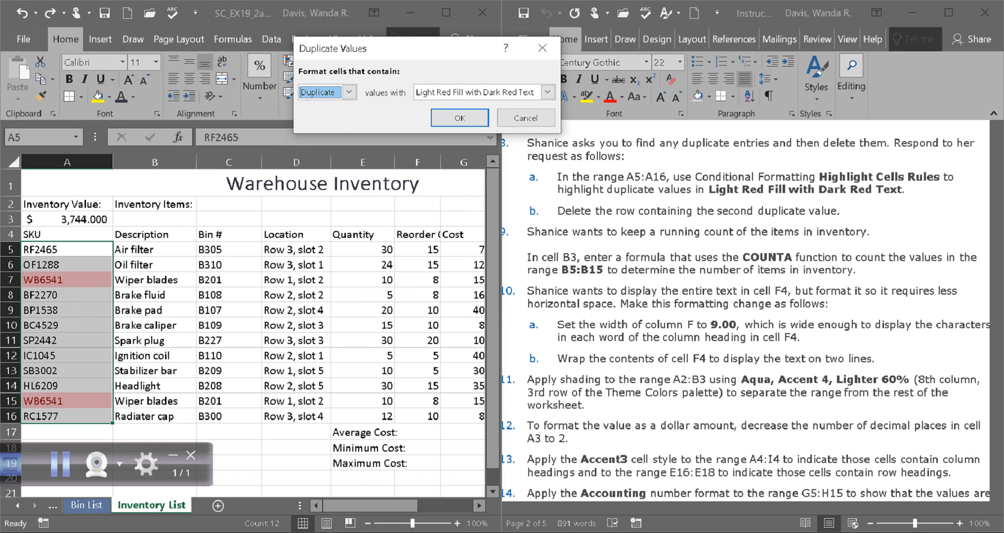
{"action": "left_click", "coordinate": [547, 92]}
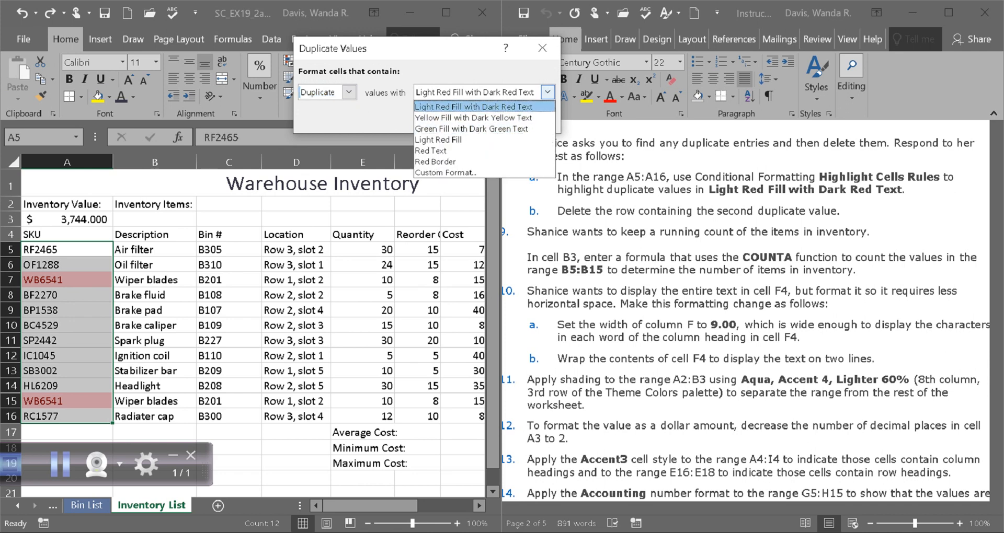
{"action": "left_click", "coordinate": [474, 106]}
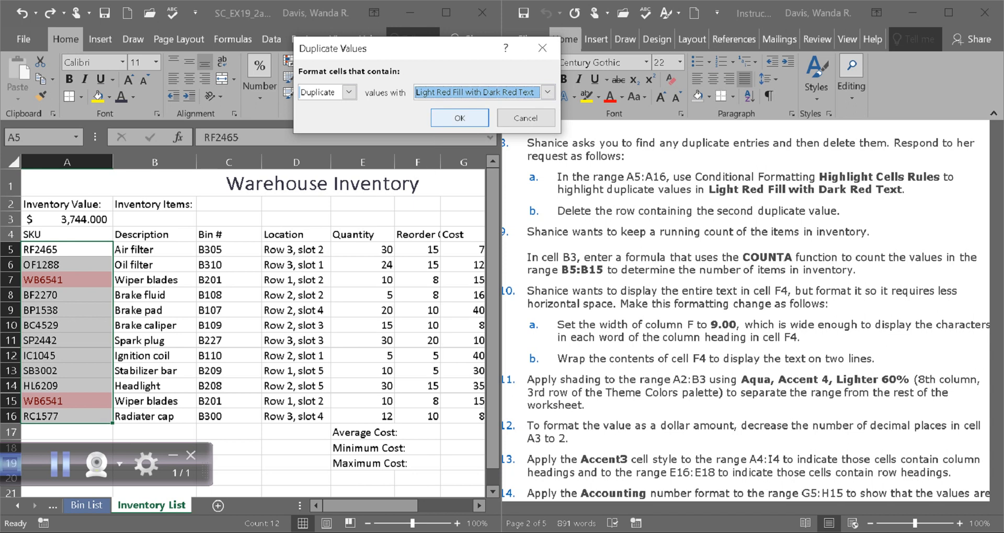
{"action": "left_click", "coordinate": [459, 118]}
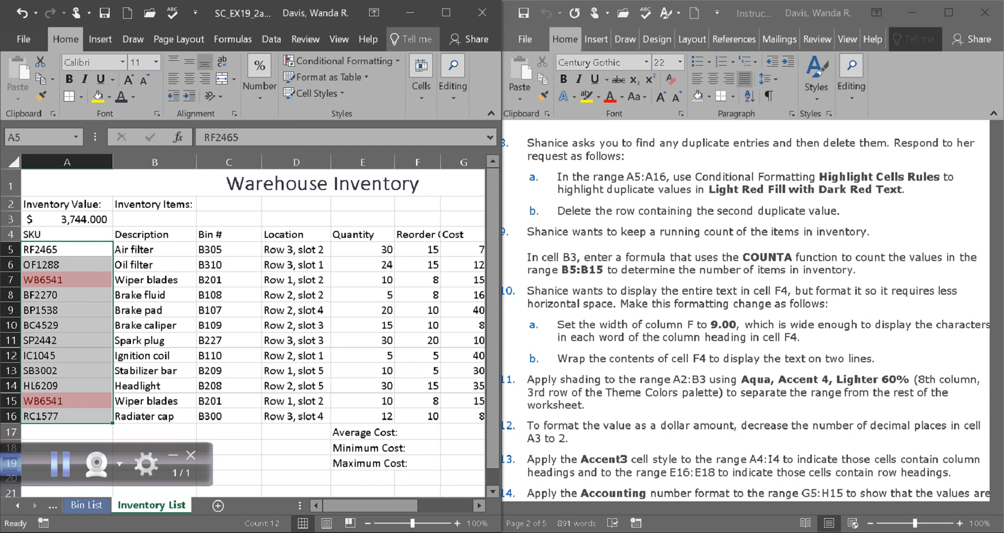
Step: Check the duplicate-row instruction in Word, delete the row containing the second duplicate SKU, and undo the deletion
{"action": "key", "text": "alt+Tab"}
{"action": "left_click_drag", "start_coordinate": [747, 508], "coordinate": [742, 508]}
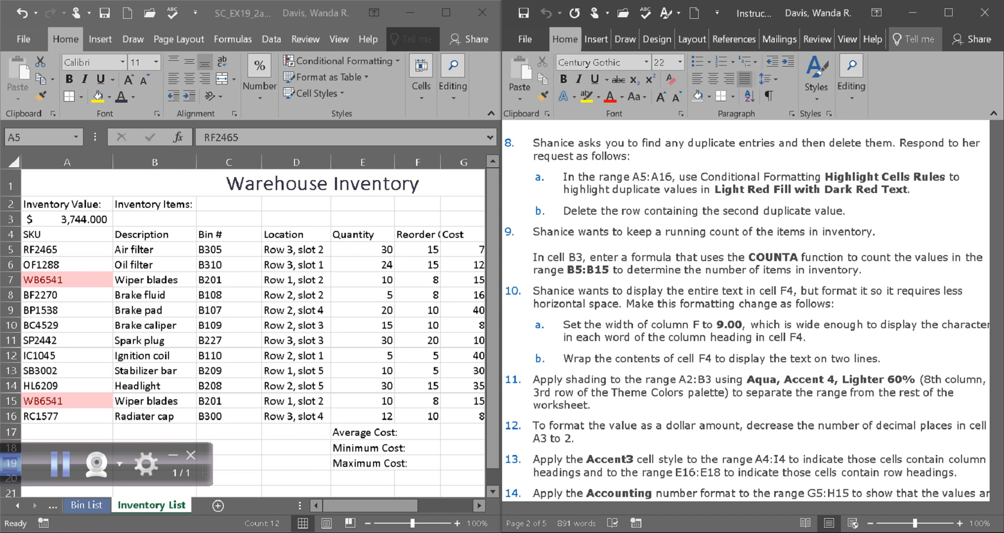
{"action": "left_click", "coordinate": [11, 401]}
{"action": "left_click", "coordinate": [11, 401]}
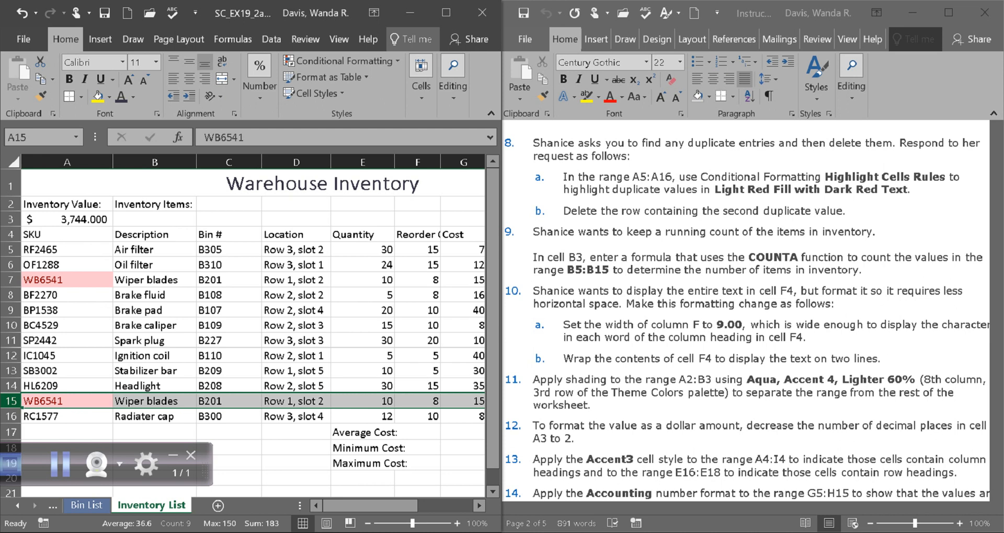
{"action": "right_click", "coordinate": [11, 401]}
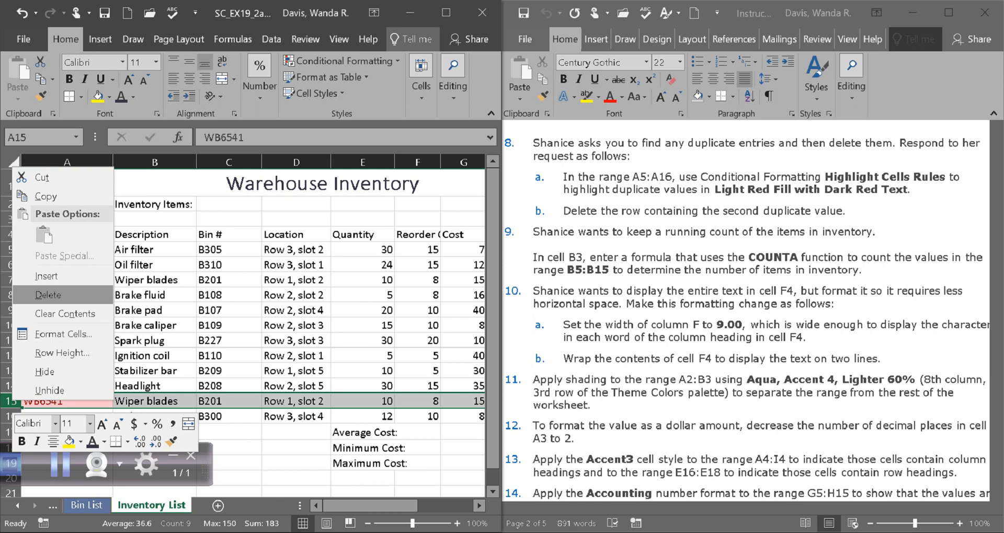
{"action": "left_click", "coordinate": [47, 294]}
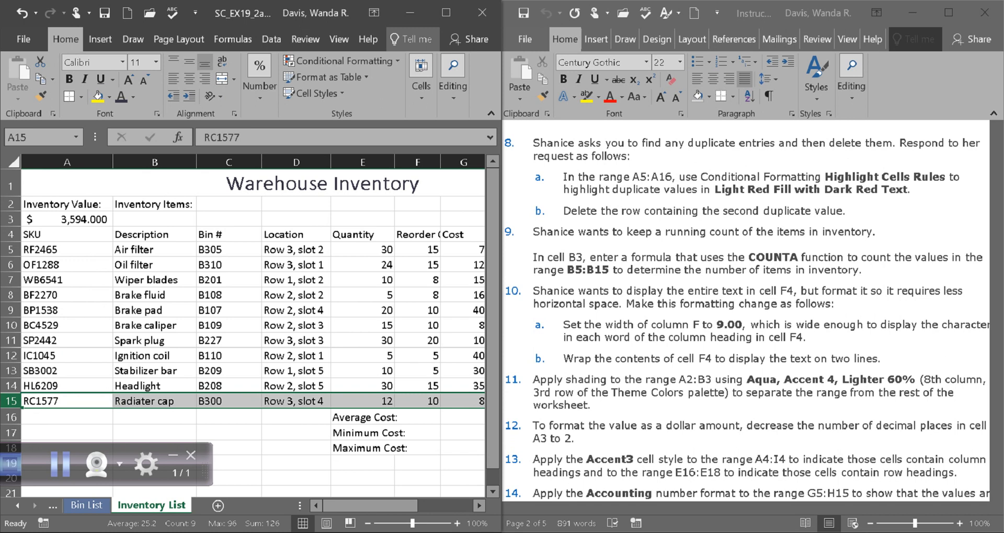
{"action": "key", "text": "ctrl+z"}
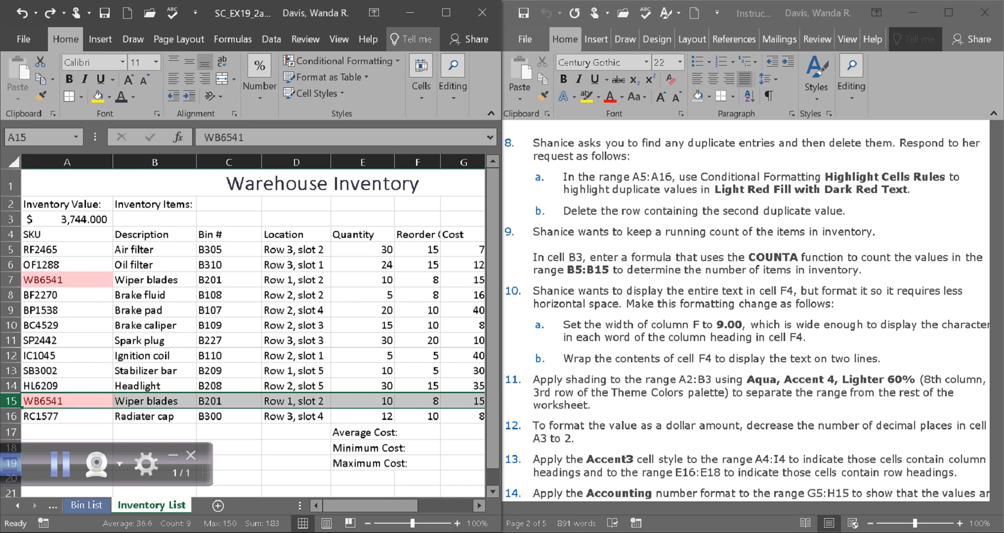
Step: Delete worksheet row 15, which contains the second WB6541 entry
{"action": "left_click", "coordinate": [67, 311]}
{"action": "left_click", "coordinate": [11, 401]}
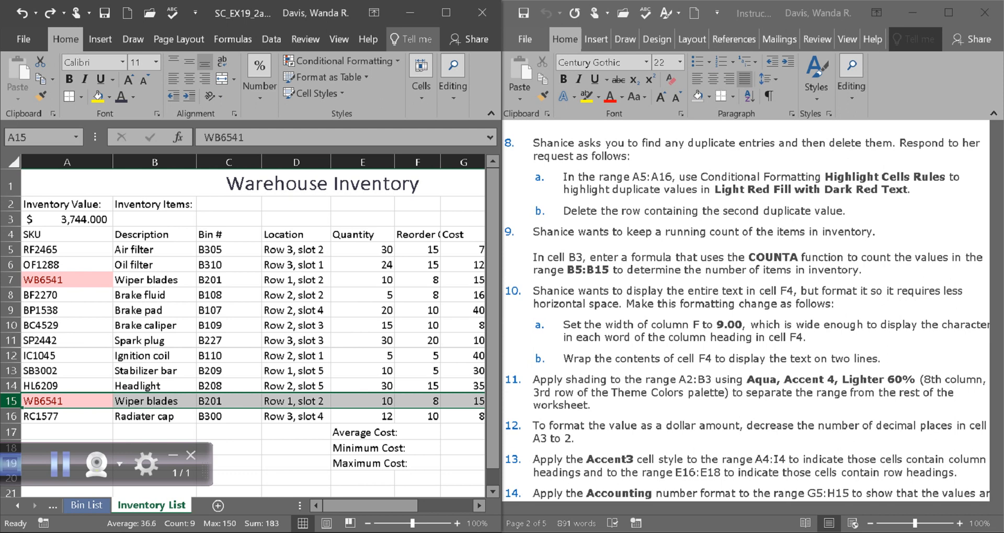
{"action": "right_click", "coordinate": [11, 401]}
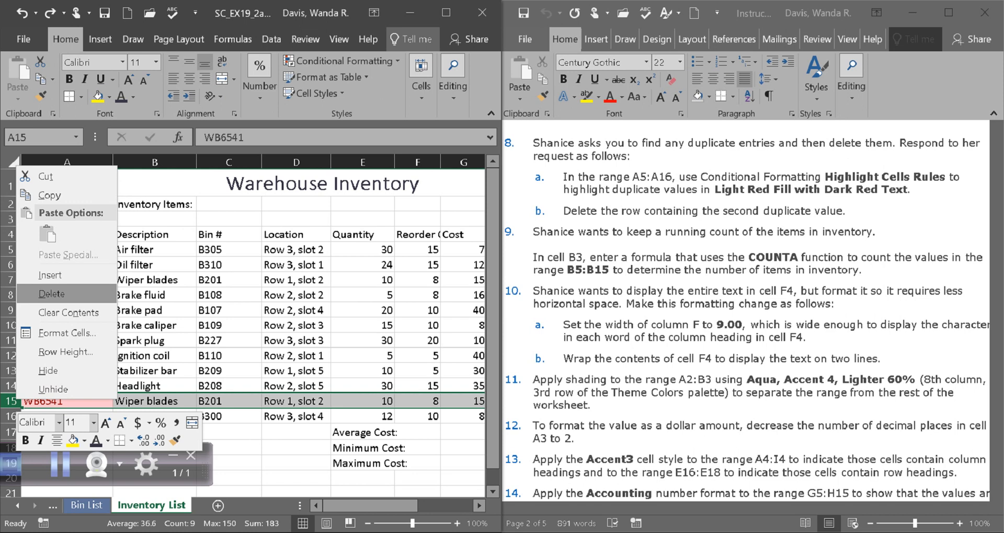
{"action": "left_click", "coordinate": [51, 294]}
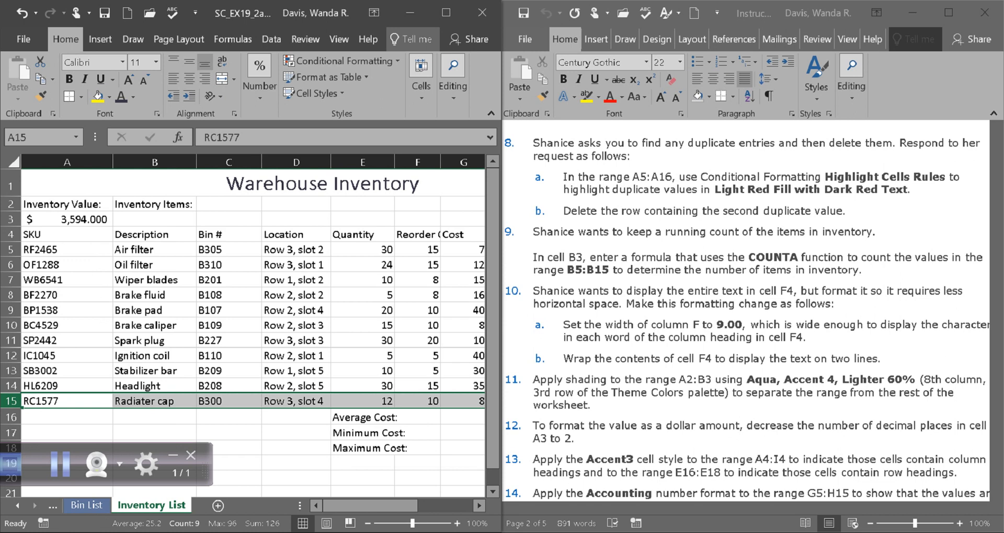
Step: Save the workbook and check the upcoming formatting and formula instructions in the Word document
{"action": "left_click", "coordinate": [104, 13]}
{"action": "left_click", "coordinate": [745, 293]}
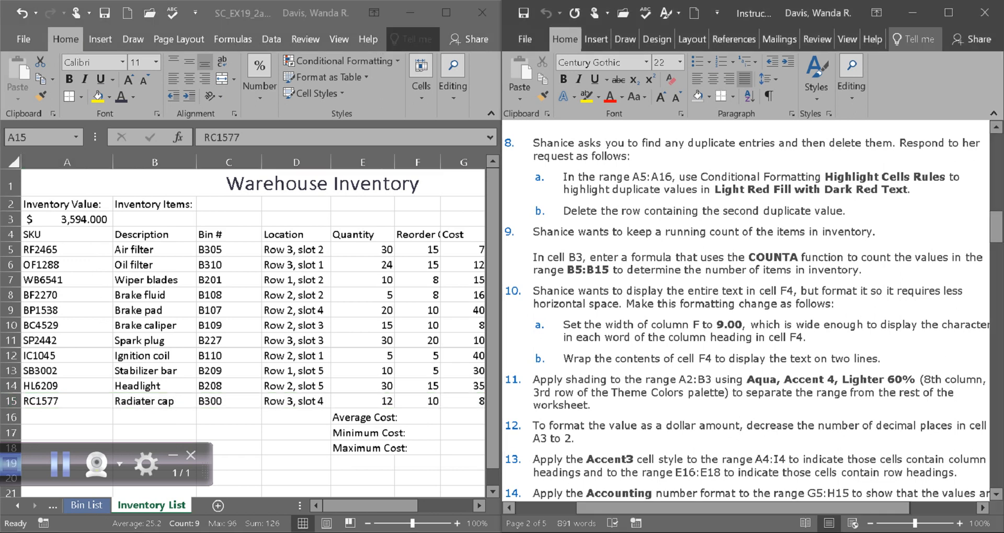
{"action": "scroll", "coordinate": [748, 311], "scroll_direction": "down", "scroll_amount": 9}
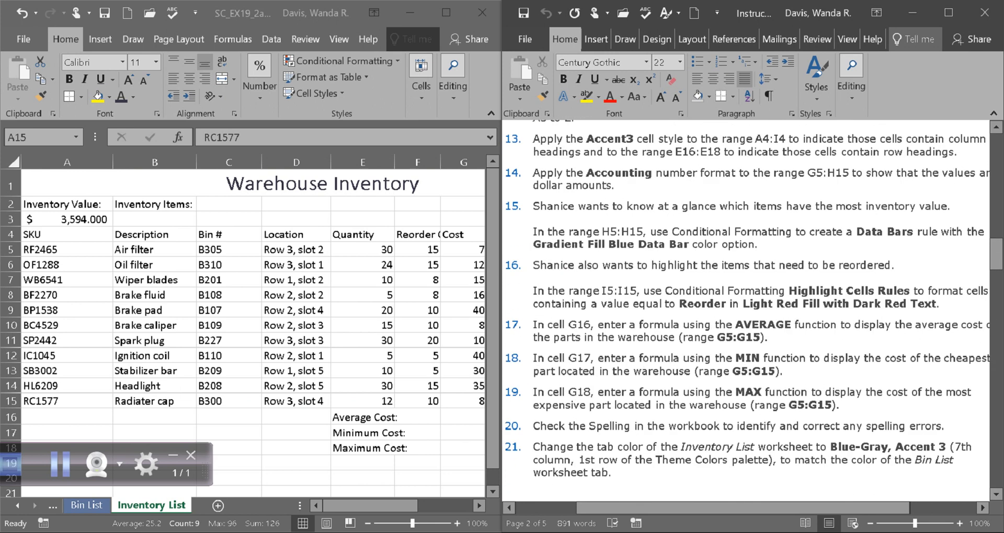
{"action": "scroll", "coordinate": [748, 311], "scroll_direction": "up", "scroll_amount": 6}
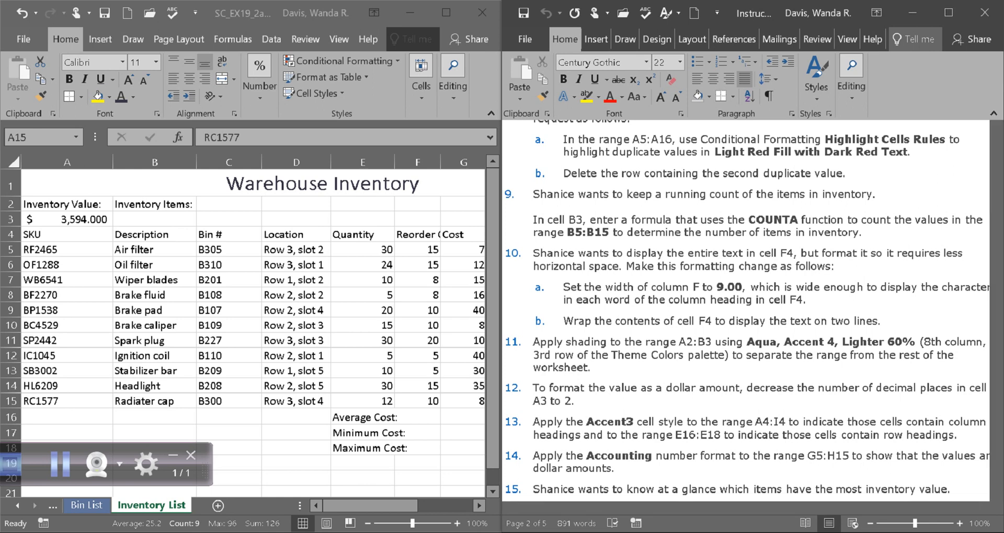
Step: Enter a COUNTA formula in cell B3 of the Inventory List that counts the values in B5:B15
{"action": "double_click", "coordinate": [59, 402]}
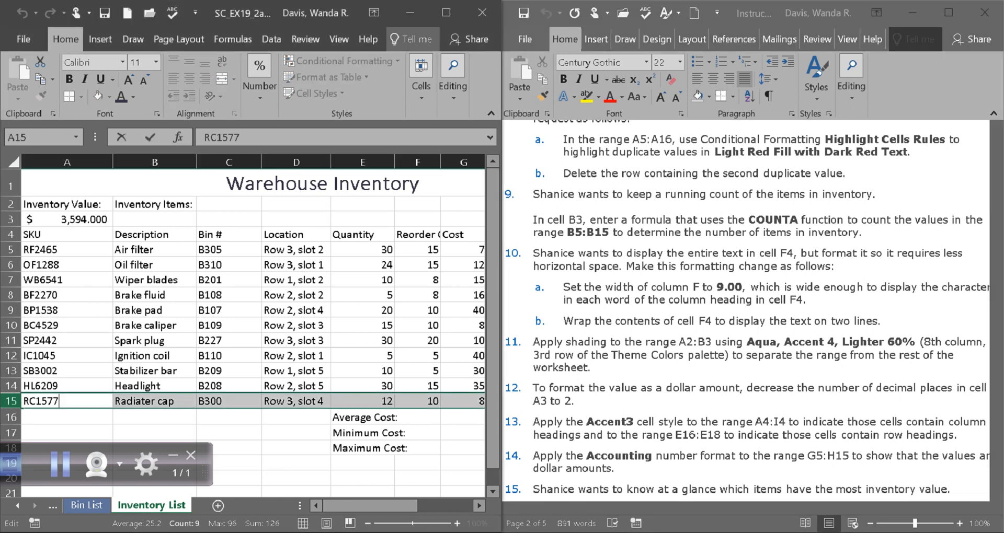
{"action": "left_click", "coordinate": [154, 220]}
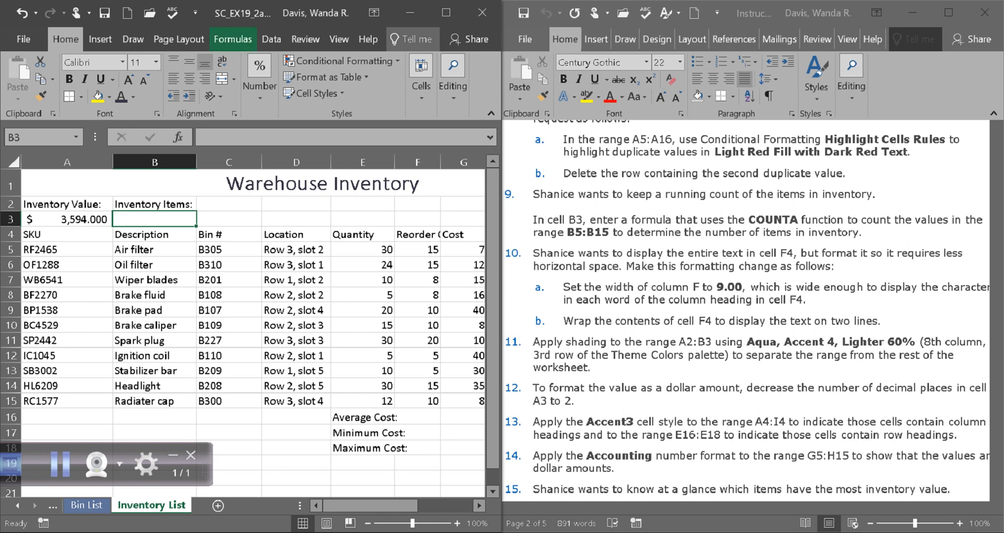
{"action": "left_click", "coordinate": [232, 38]}
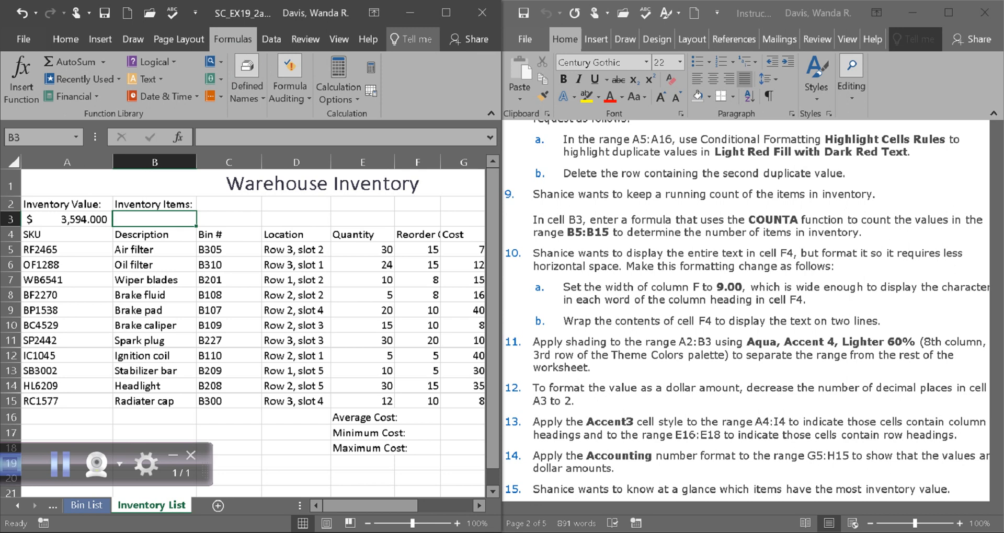
{"action": "left_click", "coordinate": [60, 464]}
{"action": "left_click", "coordinate": [211, 96]}
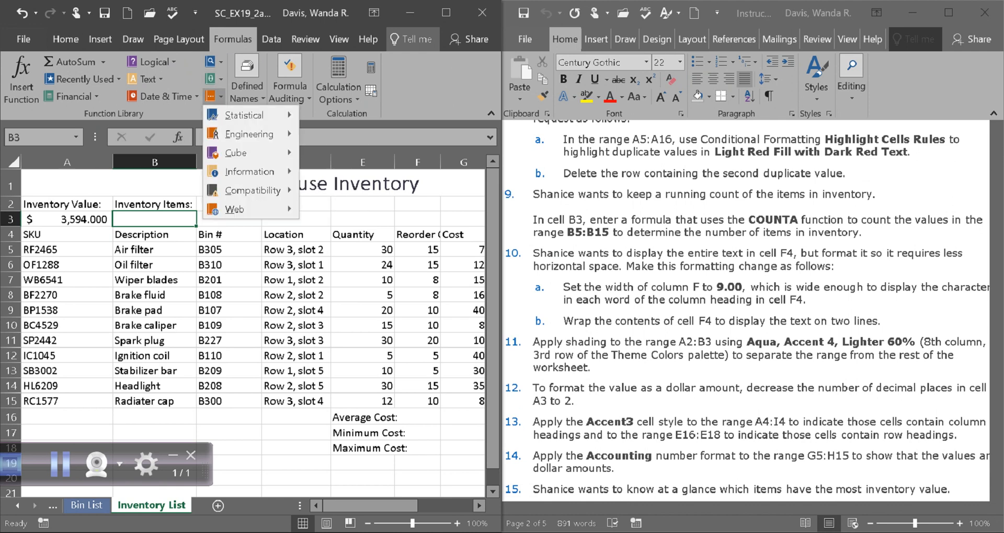
{"action": "mouse_move", "coordinate": [245, 115]}
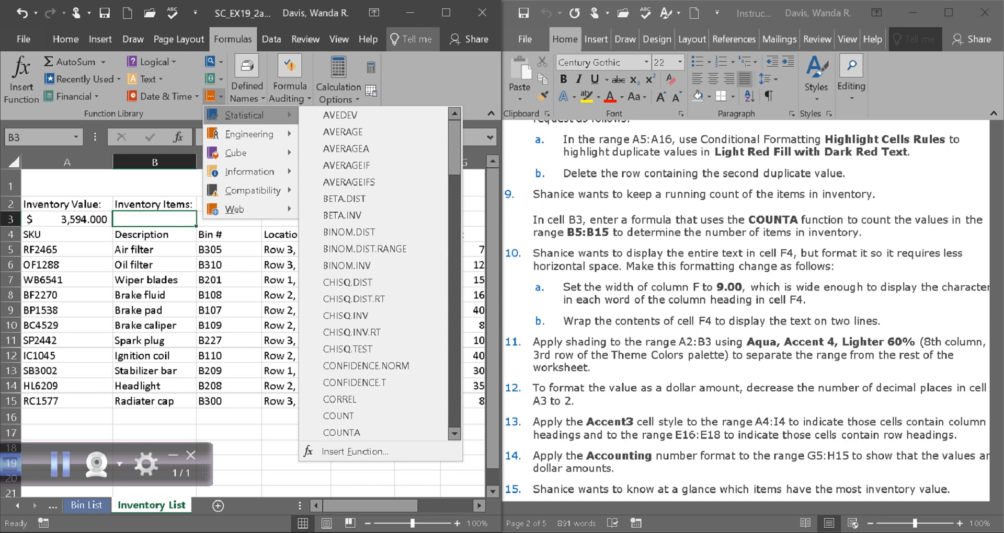
{"action": "left_click", "coordinate": [446, 13]}
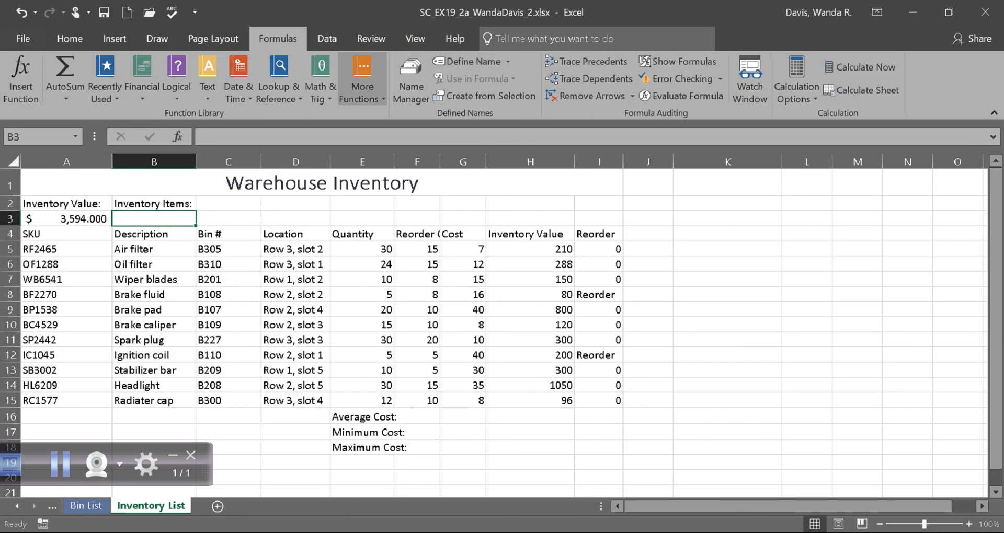
{"action": "left_click", "coordinate": [363, 86]}
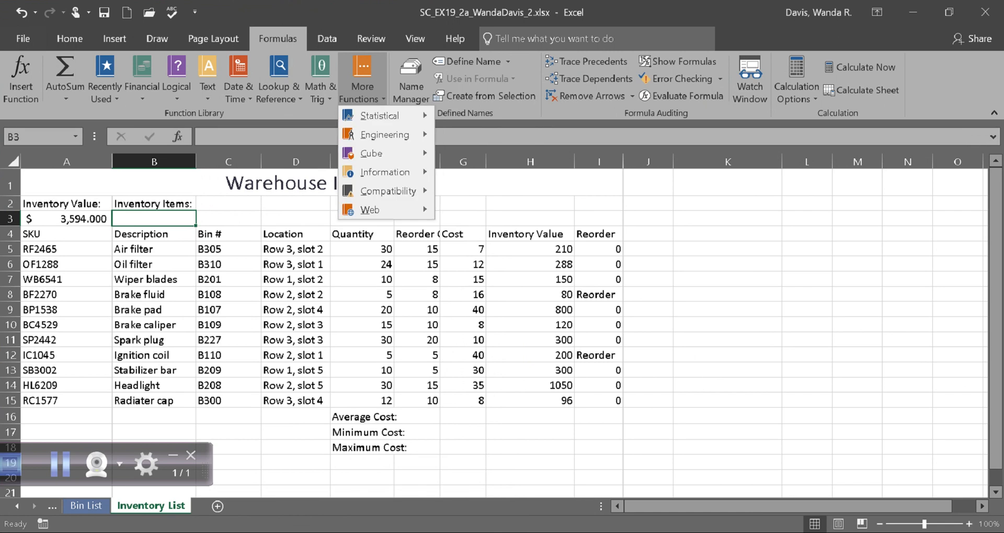
{"action": "mouse_move", "coordinate": [379, 115]}
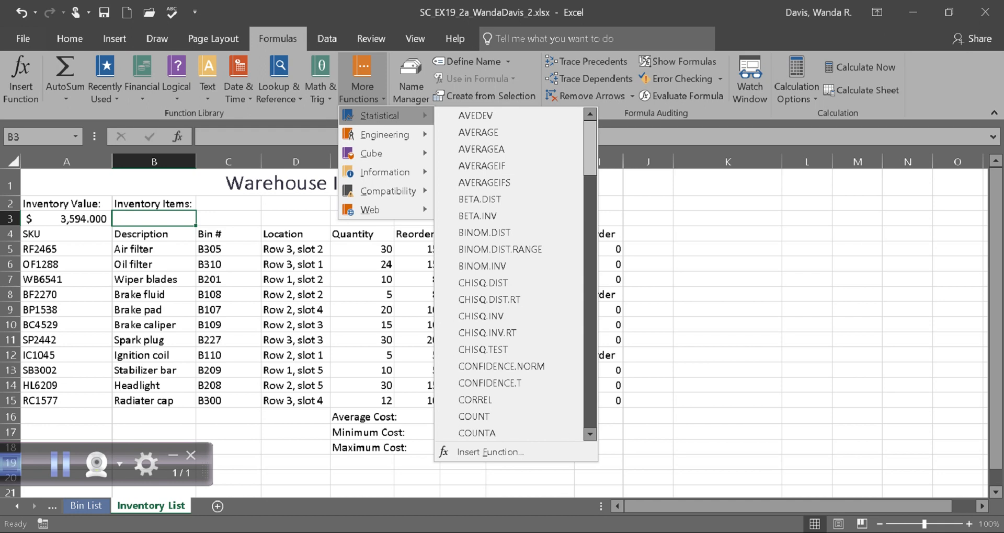
{"action": "scroll", "coordinate": [486, 149], "scroll_direction": "down", "scroll_amount": 3}
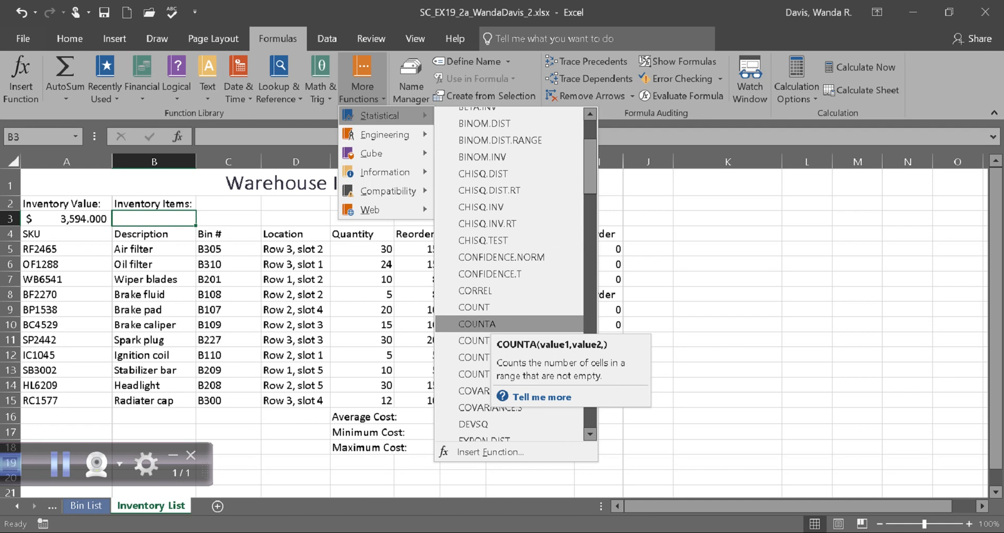
{"action": "left_click", "coordinate": [485, 324]}
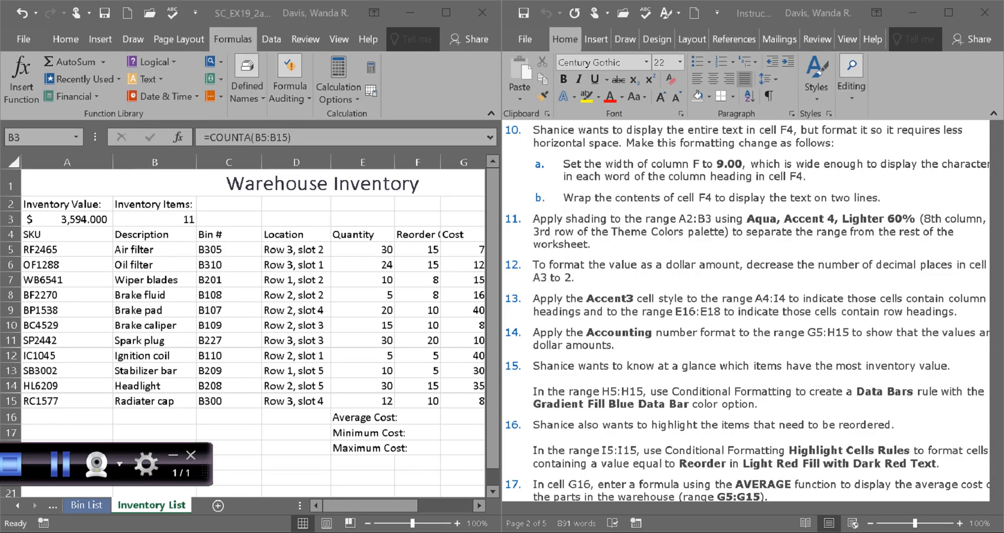
{"action": "left_click", "coordinate": [154, 220]}
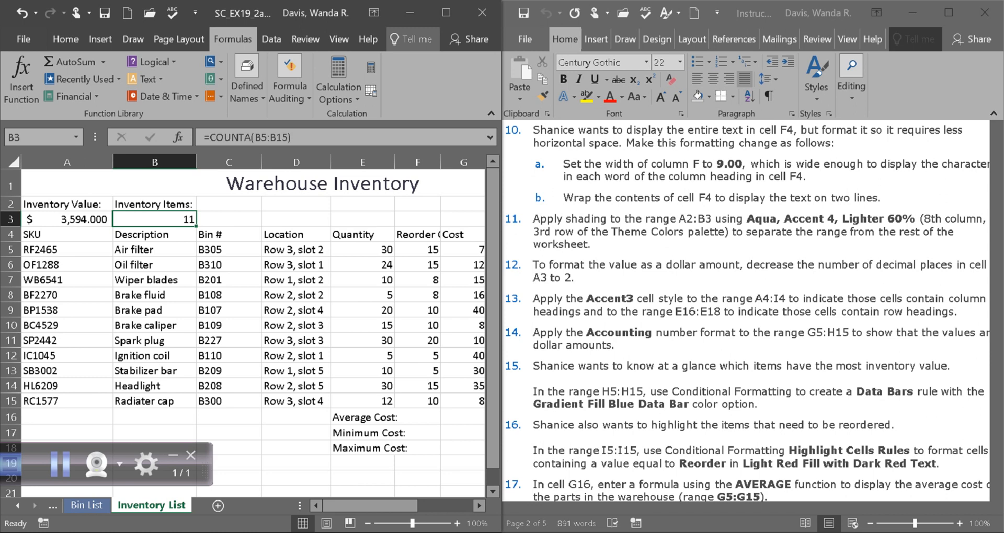
Step: Set the width of column F to 9
{"action": "left_click", "coordinate": [417, 162]}
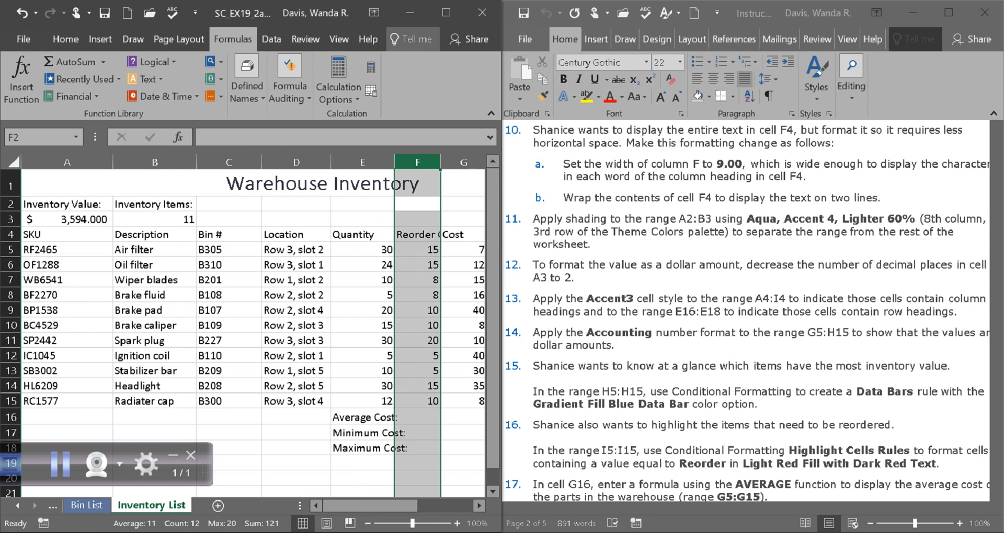
{"action": "left_click", "coordinate": [446, 12]}
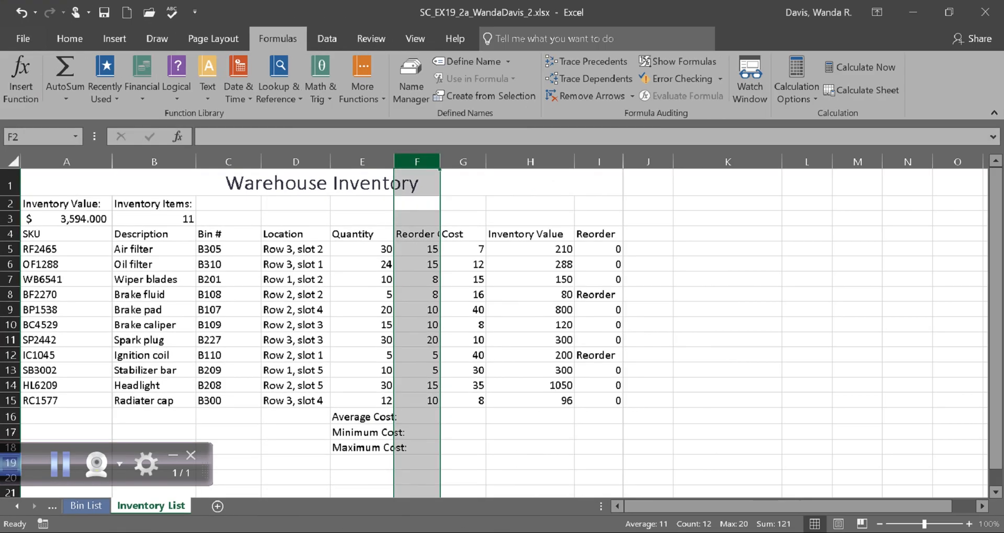
{"action": "right_click", "coordinate": [419, 165]}
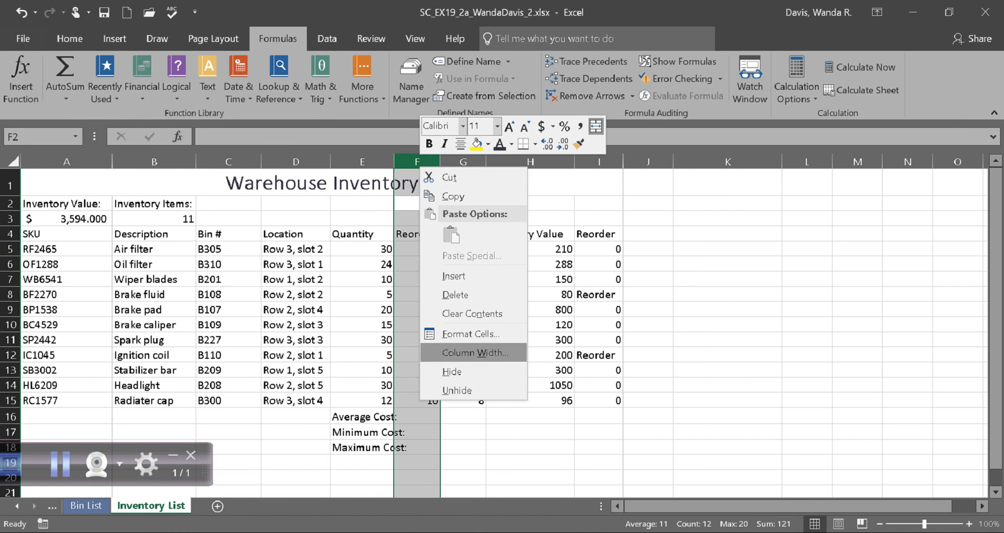
{"action": "left_click", "coordinate": [475, 352]}
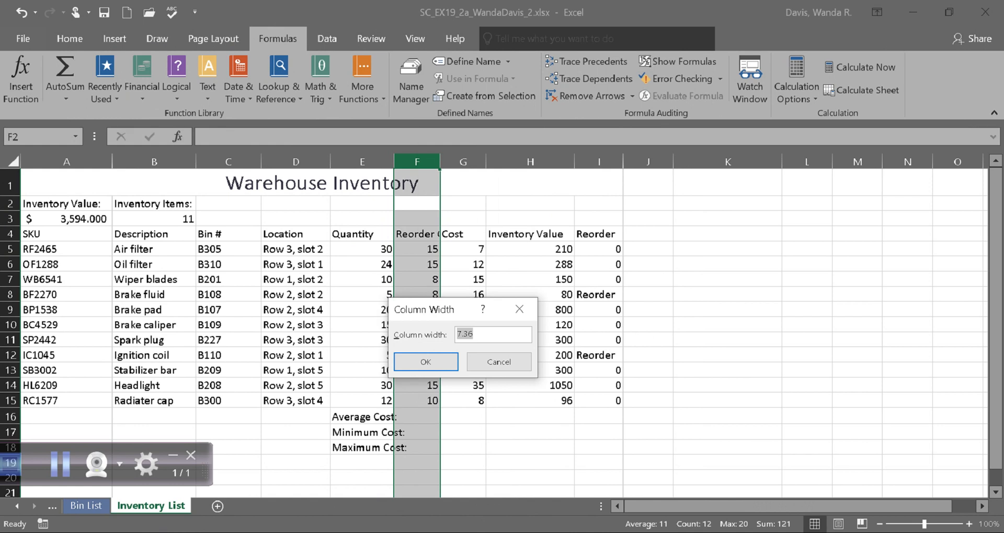
{"action": "type", "text": "9"}
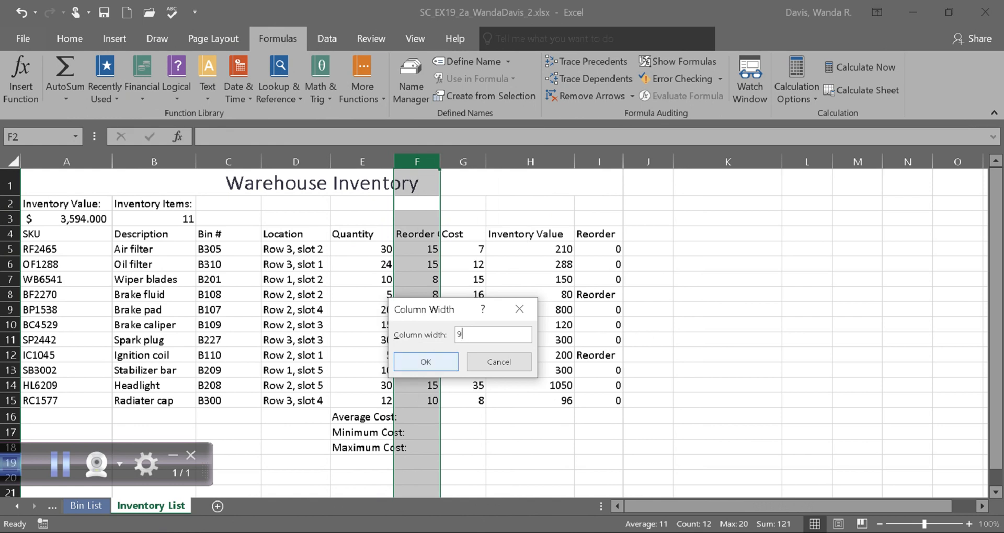
{"action": "left_click", "coordinate": [426, 362]}
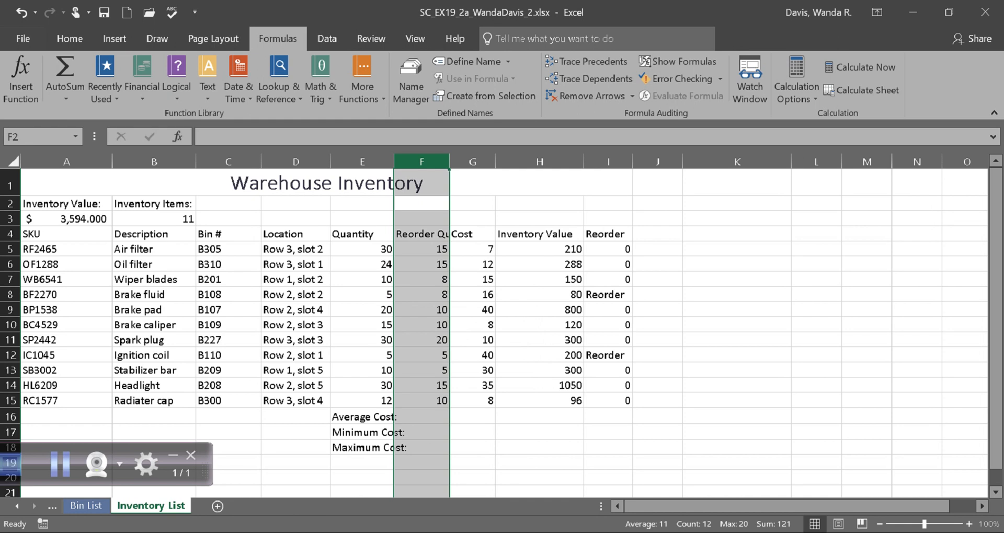
{"action": "left_click", "coordinate": [949, 12]}
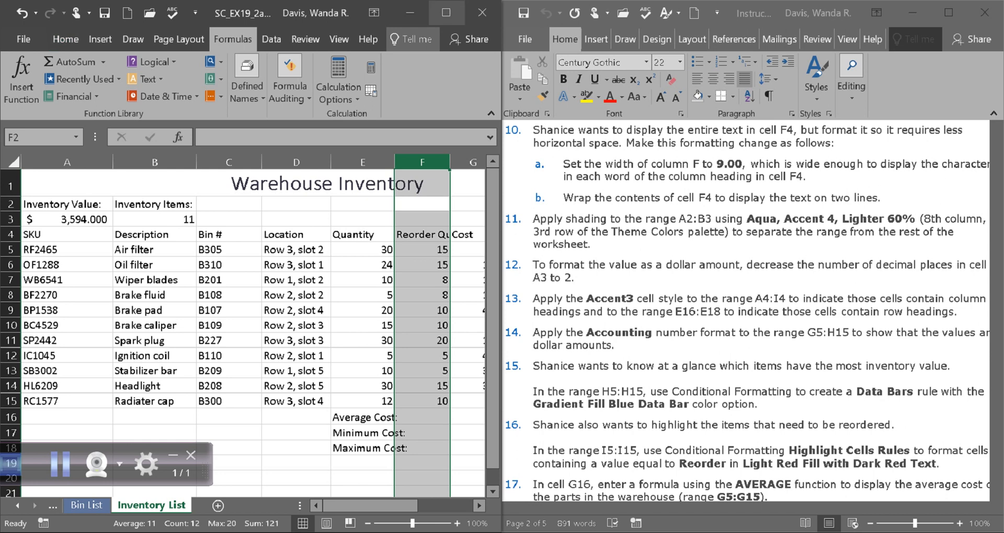
Step: Apply Wrap Text to column F to split the F4 column heading over two lines
{"action": "left_click", "coordinate": [446, 13]}
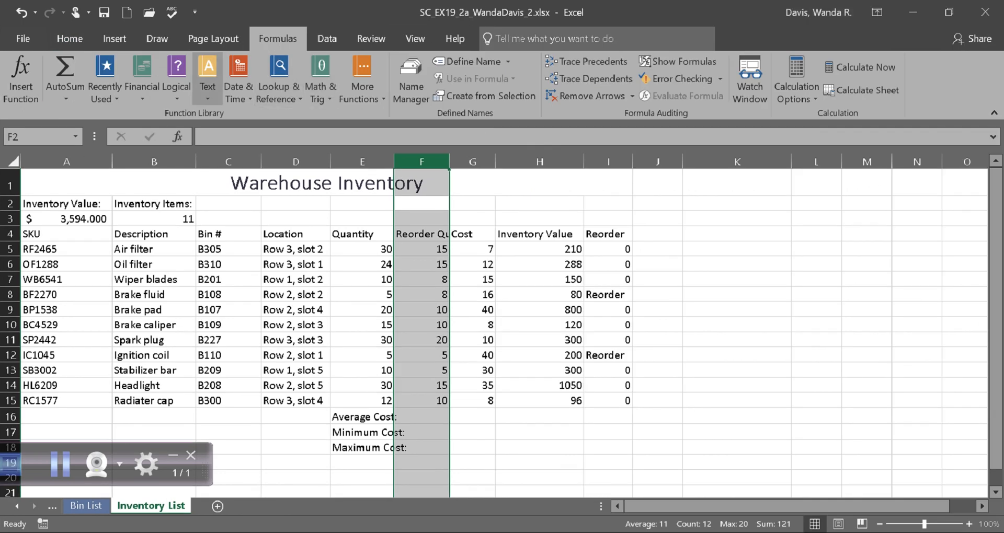
{"action": "left_click", "coordinate": [213, 39]}
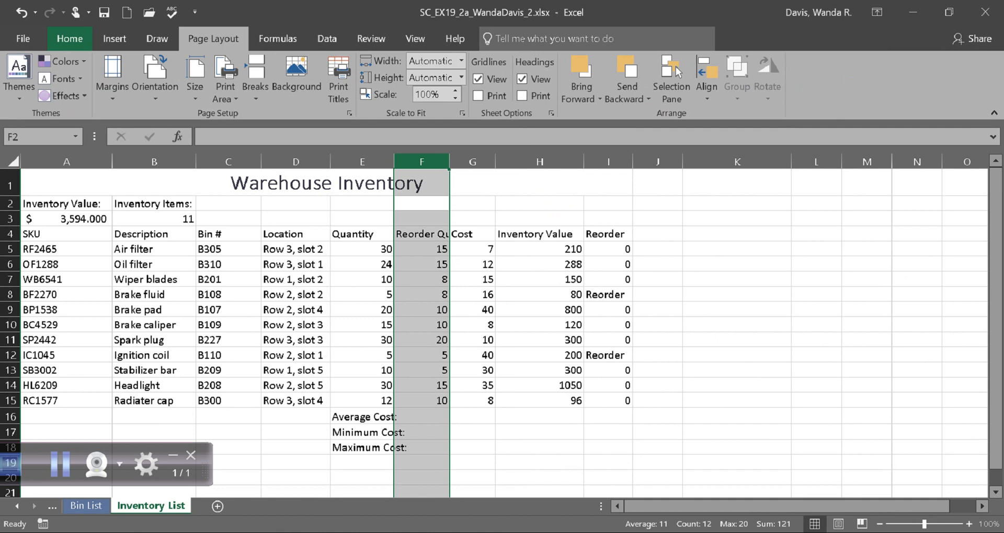
{"action": "left_click", "coordinate": [70, 38]}
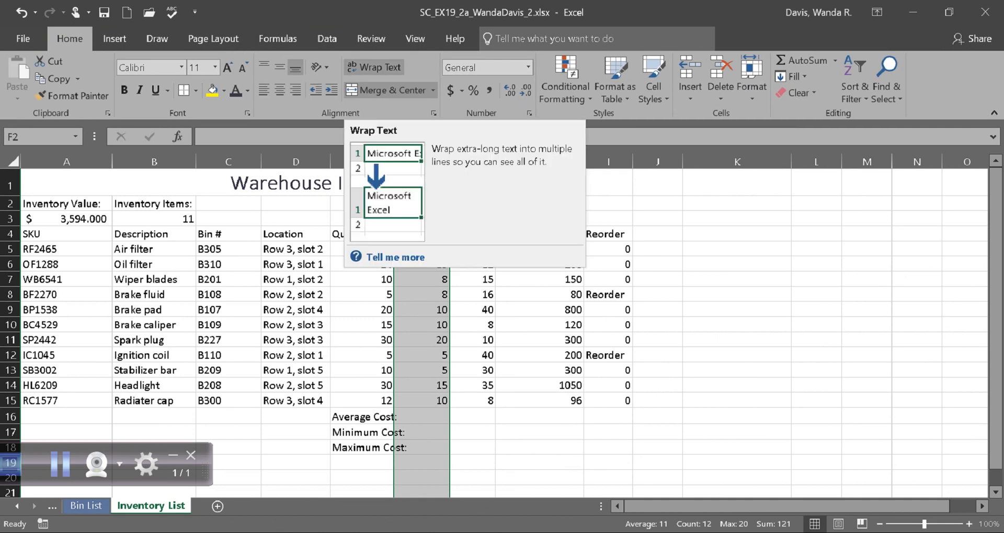
{"action": "left_click", "coordinate": [374, 67]}
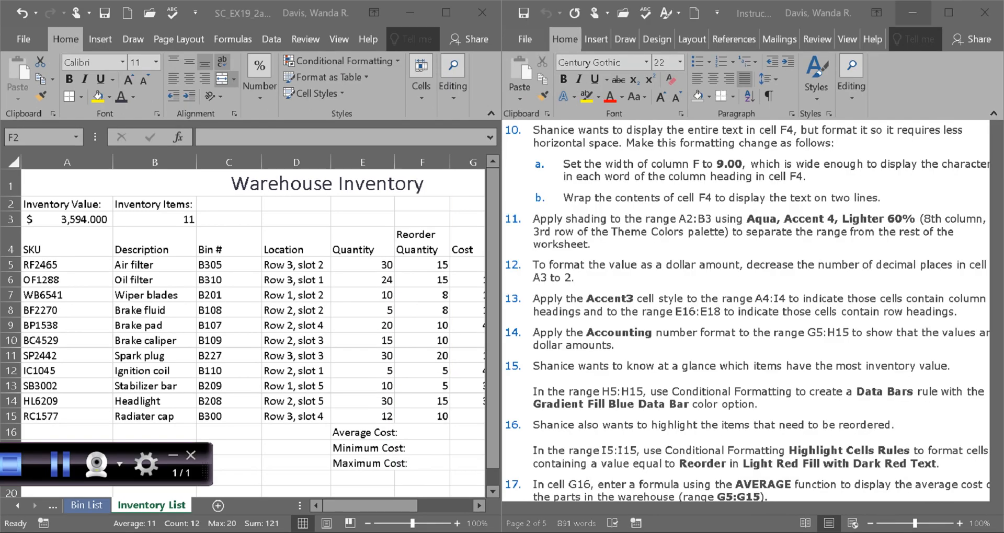
{"action": "left_click", "coordinate": [948, 12]}
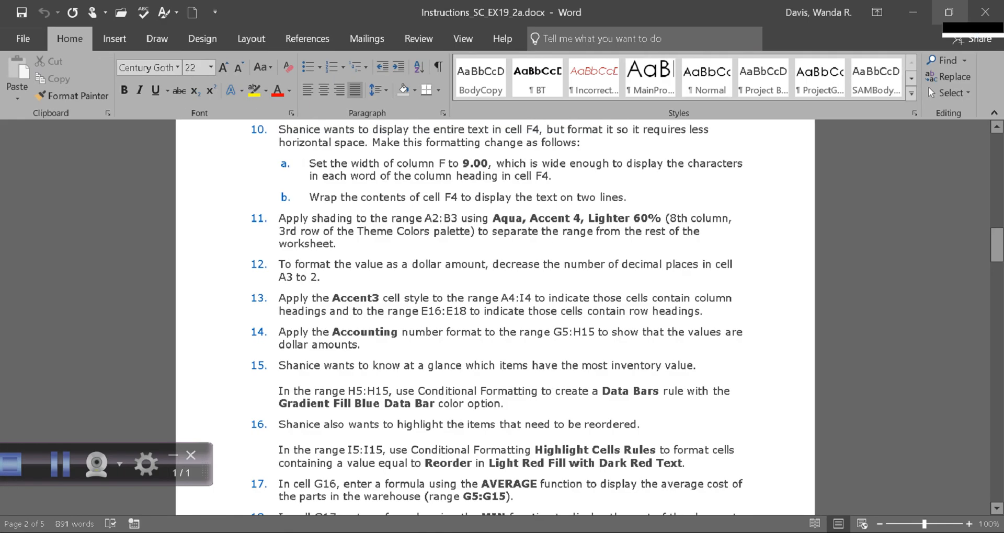
Step: Review project instructions 11 to 21 in the Word document and go back to its beginning
{"action": "mouse_move", "coordinate": [996, 245]}
{"action": "left_mouse_down"}
{"action": "mouse_move", "coordinate": [997, 376]}
{"action": "mouse_move", "coordinate": [996, 252]}
{"action": "left_mouse_up"}
{"action": "left_click", "coordinate": [996, 508]}
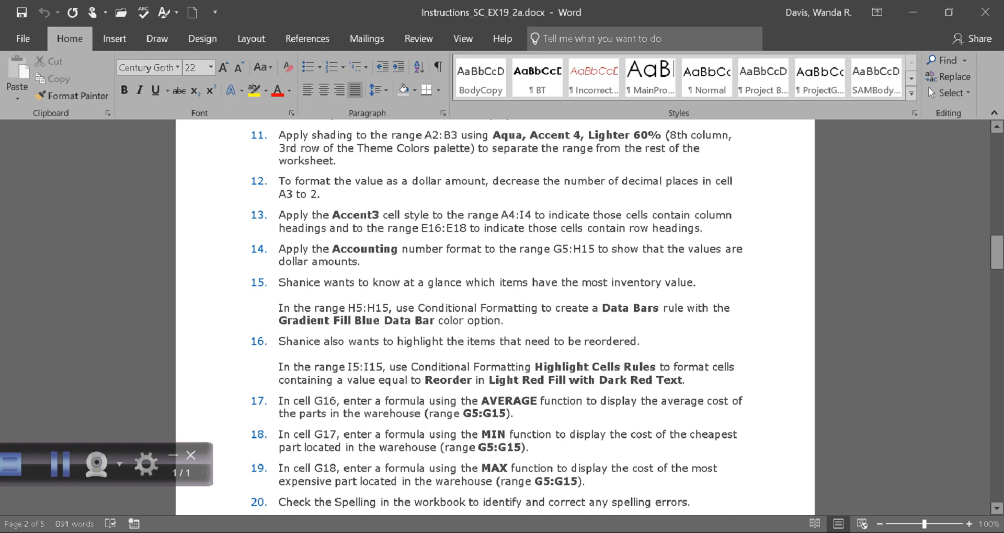
{"action": "scroll", "coordinate": [497, 313], "scroll_direction": "down", "scroll_amount": 5}
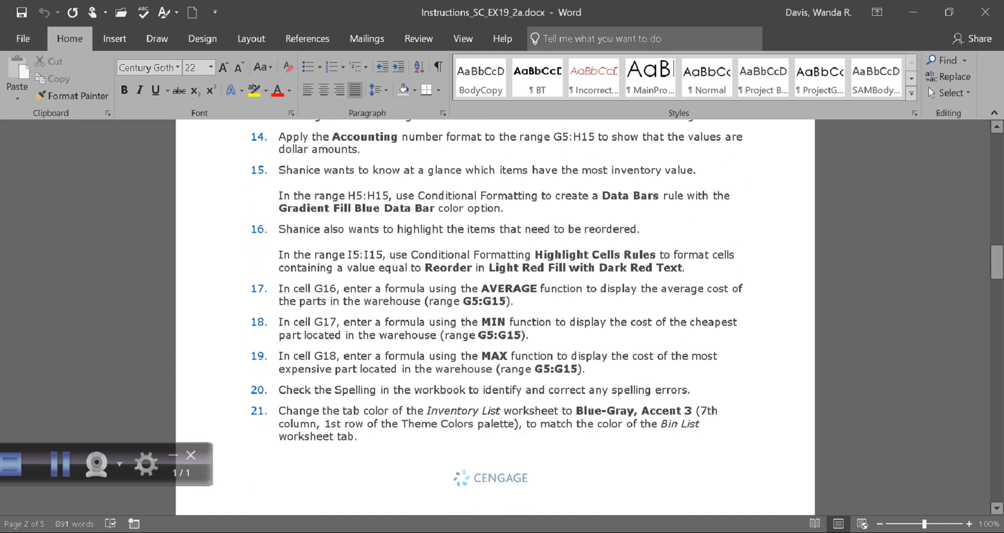
{"action": "scroll", "coordinate": [496, 313], "scroll_direction": "up", "scroll_amount": 3}
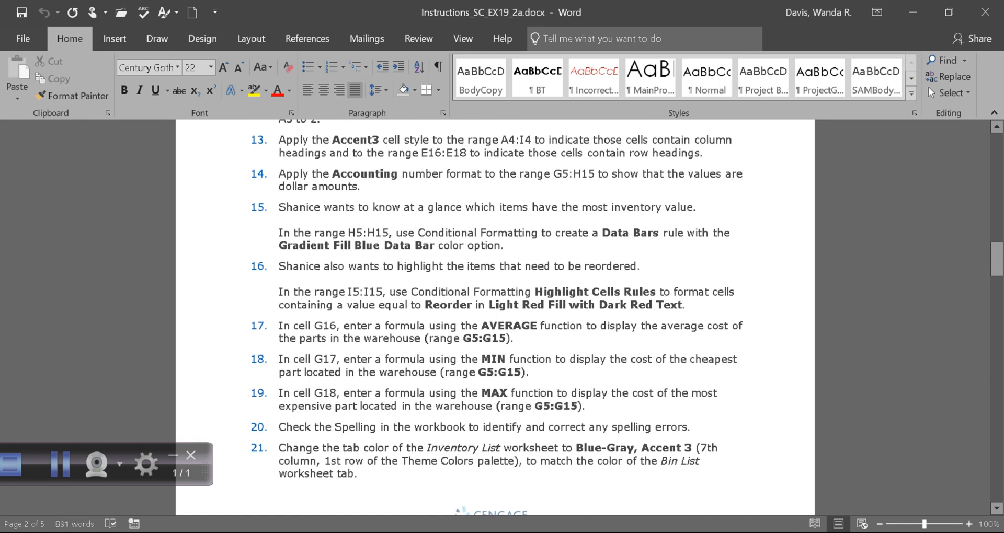
{"action": "scroll", "coordinate": [523, 313], "scroll_direction": "up", "scroll_amount": 2}
{"action": "scroll", "coordinate": [497, 313], "scroll_direction": "up", "scroll_amount": 1}
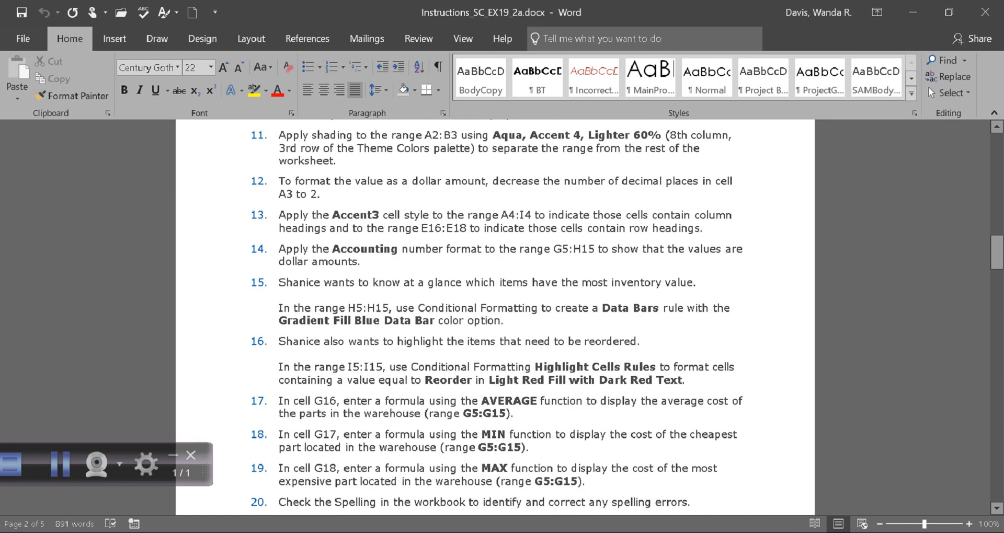
{"action": "scroll", "coordinate": [497, 314], "scroll_direction": "up", "scroll_amount": 2}
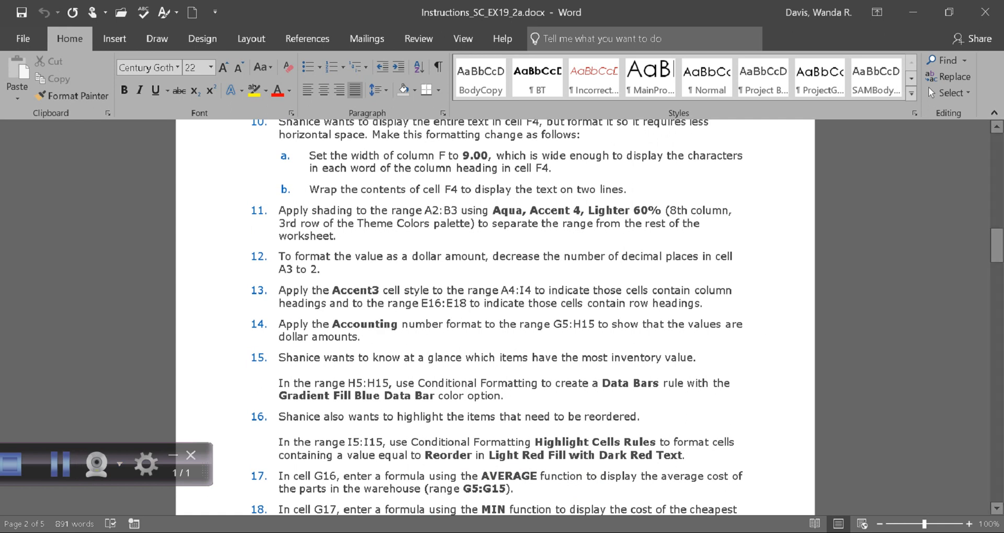
{"action": "left_click_drag", "start_coordinate": [996, 246], "coordinate": [996, 150]}
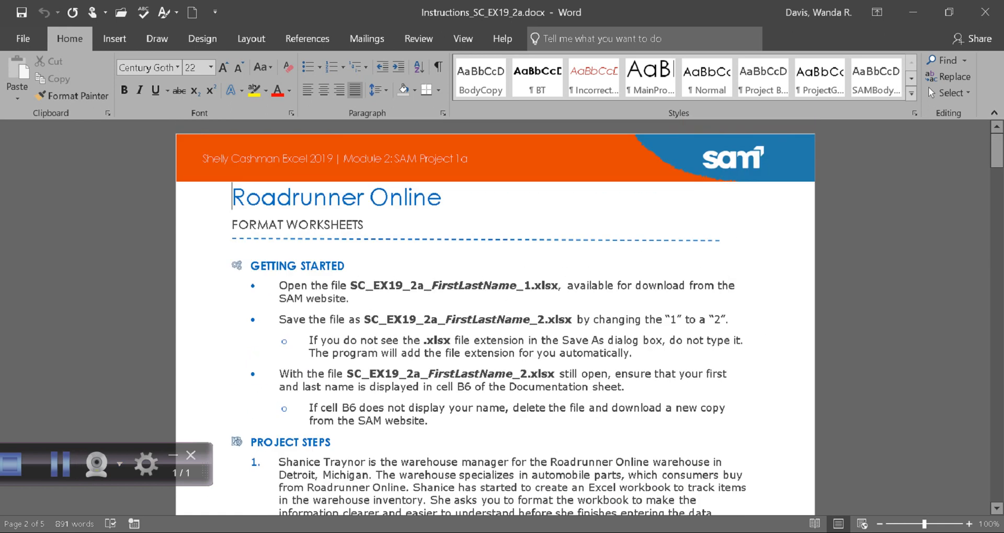